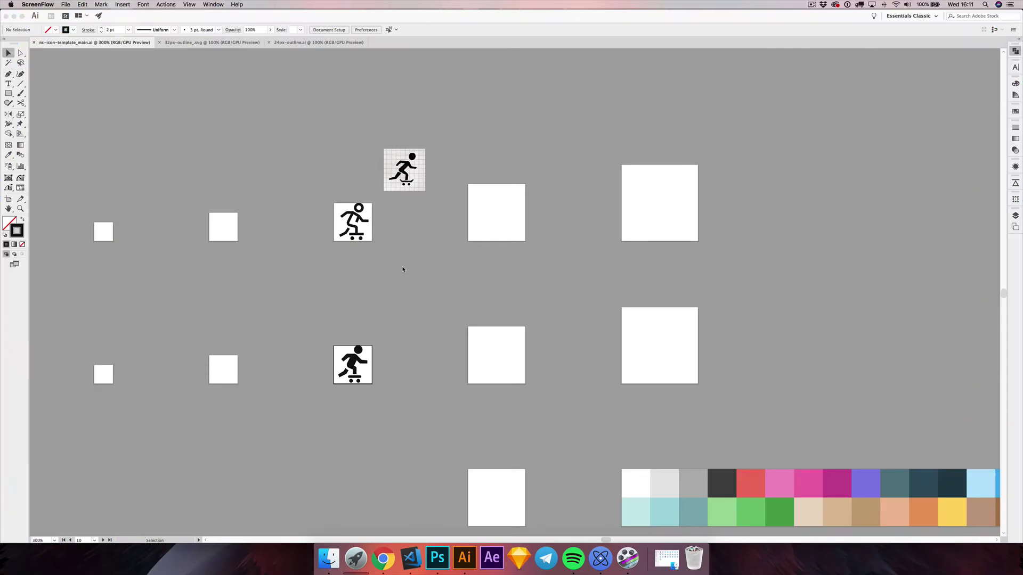
left_click_drag(404, 272, 466, 256)
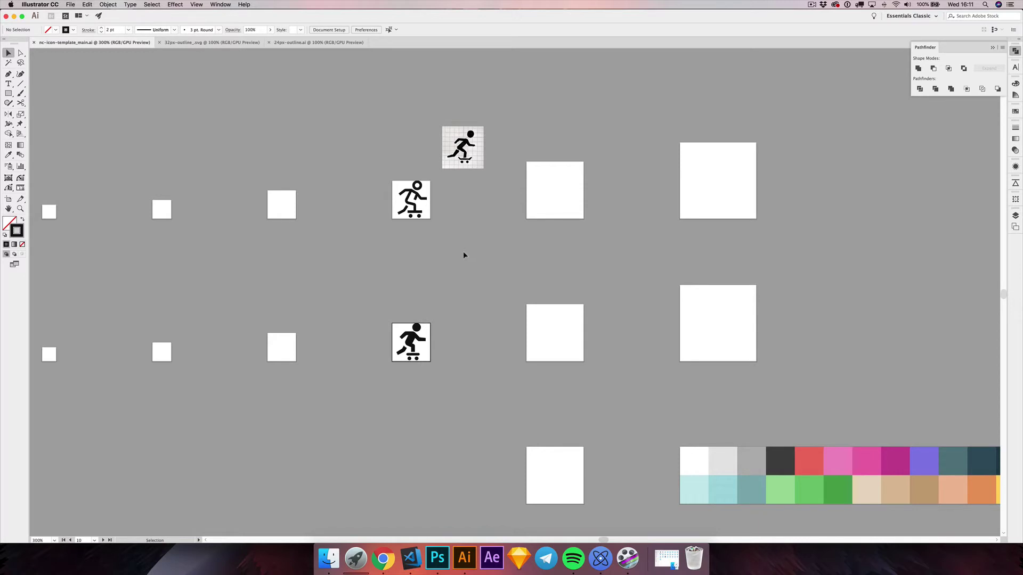
scroll(480, 253, "right", 3)
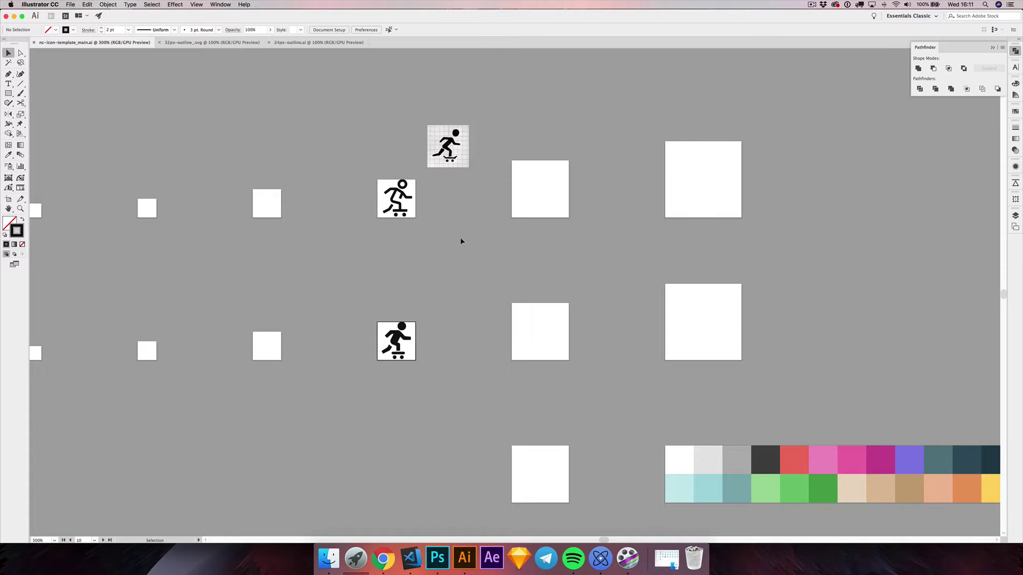
scroll(463, 242, "left", 2)
scroll(477, 237, "right", 5)
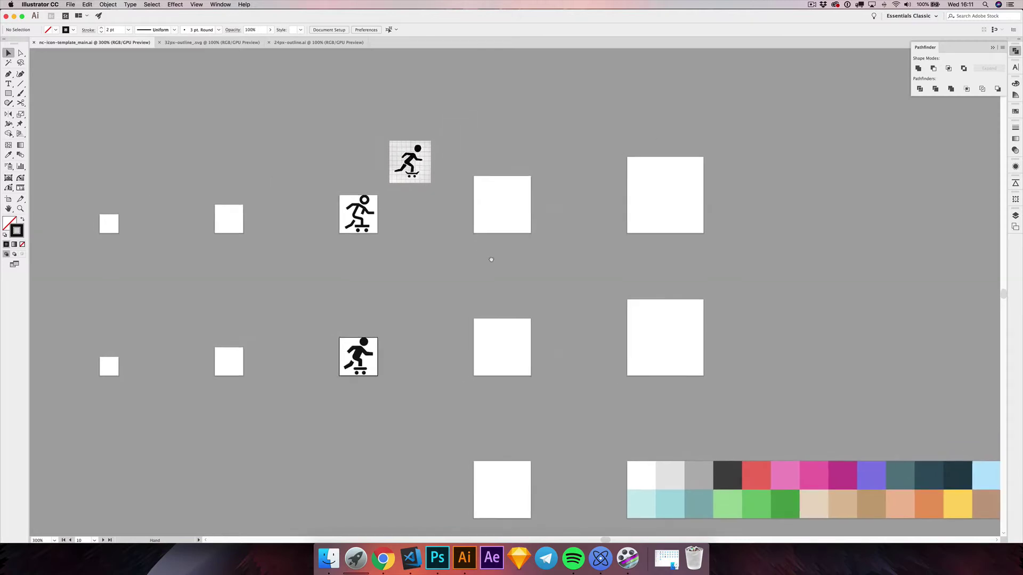
scroll(491, 259, "left", 2)
scroll(491, 260, "up", 1)
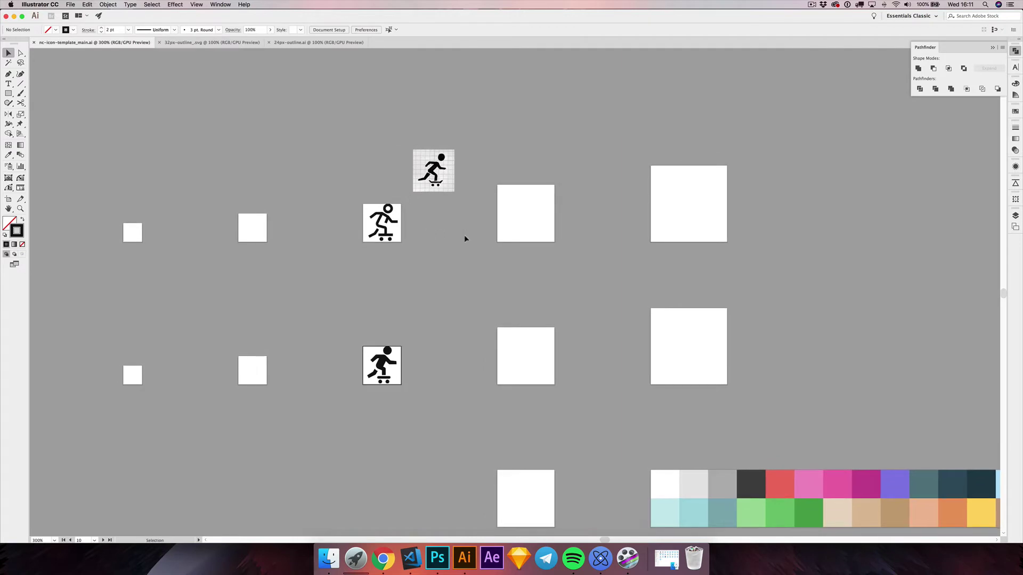
scroll(451, 240, "down", 3)
scroll(450, 239, "left", 1)
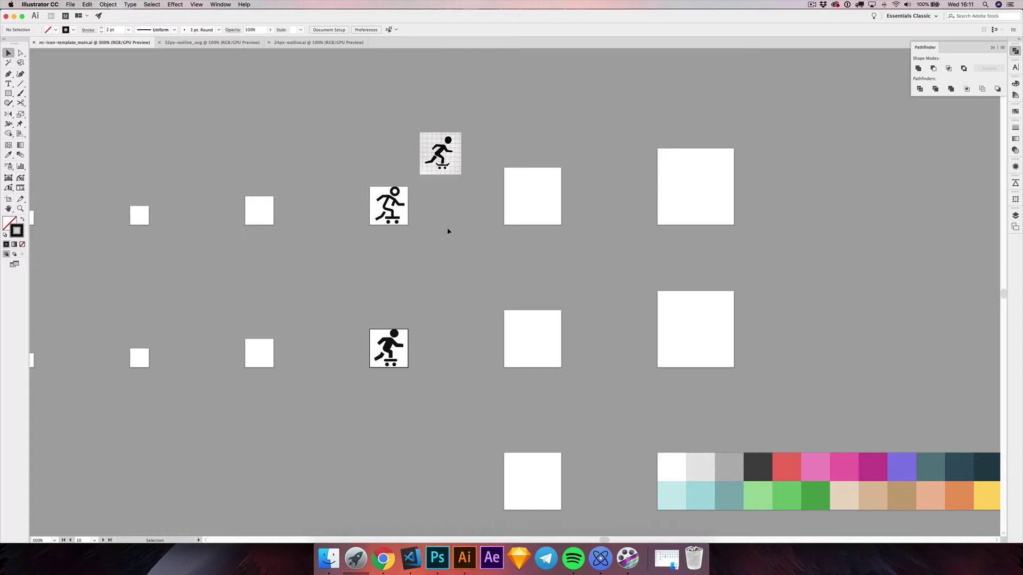
- Draw a 32 × 32 px square covering the 32 px outline skater's artboard, with a black fill and no stroke
left_click(8, 94)
scroll(384, 197, "up", 3)
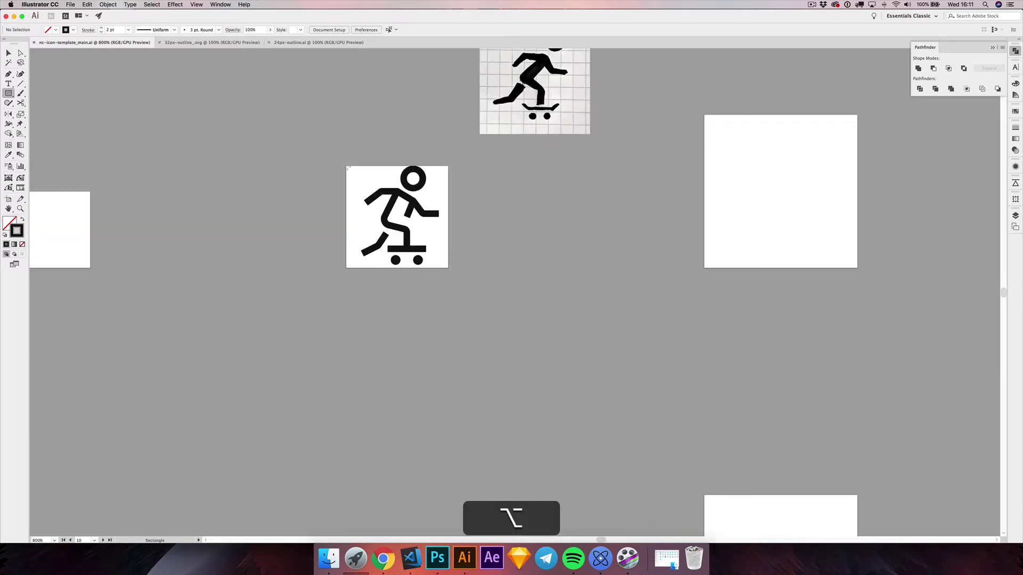
left_click_drag(347, 168, 449, 267)
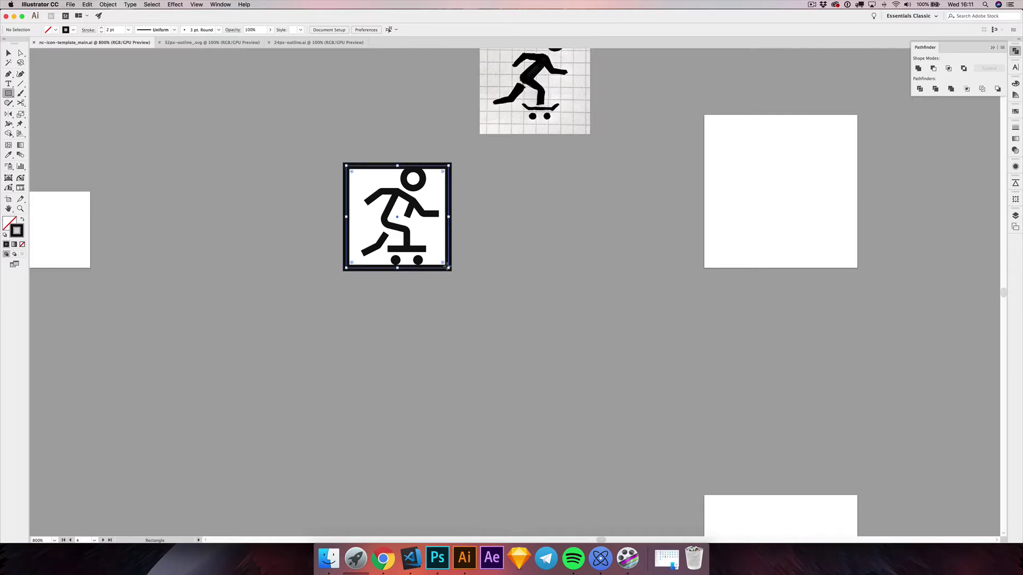
left_click(9, 53)
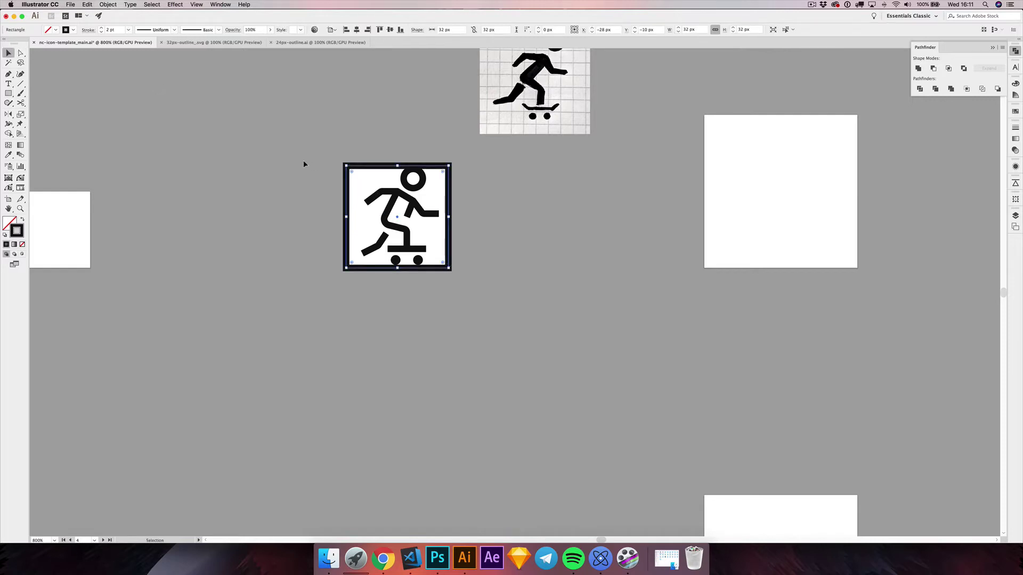
left_click(22, 219)
left_click(234, 205)
scroll(273, 201, "down", 2)
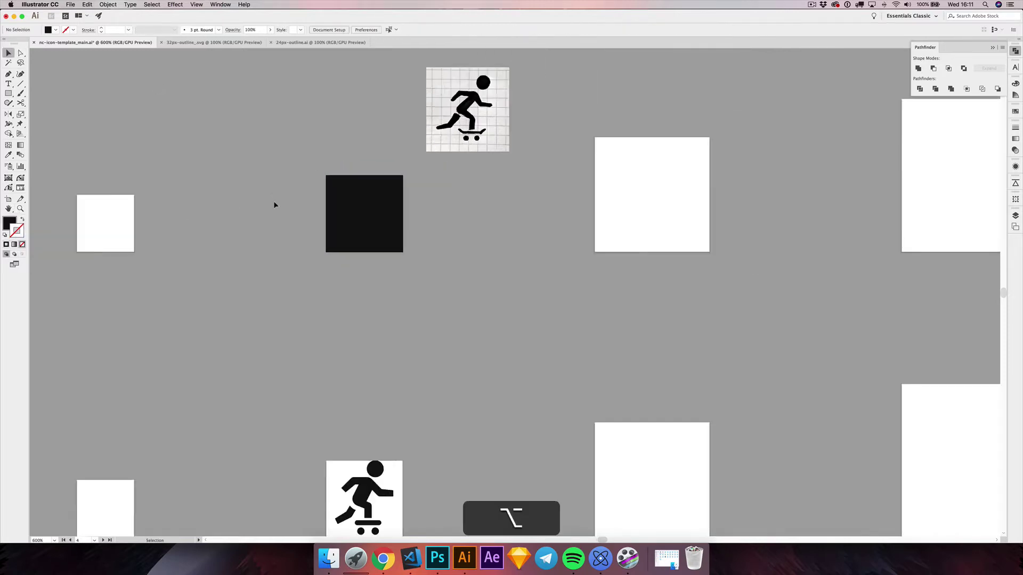
- Copy the 32 px outline skater together with its black square onto the upper 64 px artboard
left_click_drag(334, 209, 741, 187)
scroll(793, 178, "right", 4)
scroll(577, 221, "up", 2)
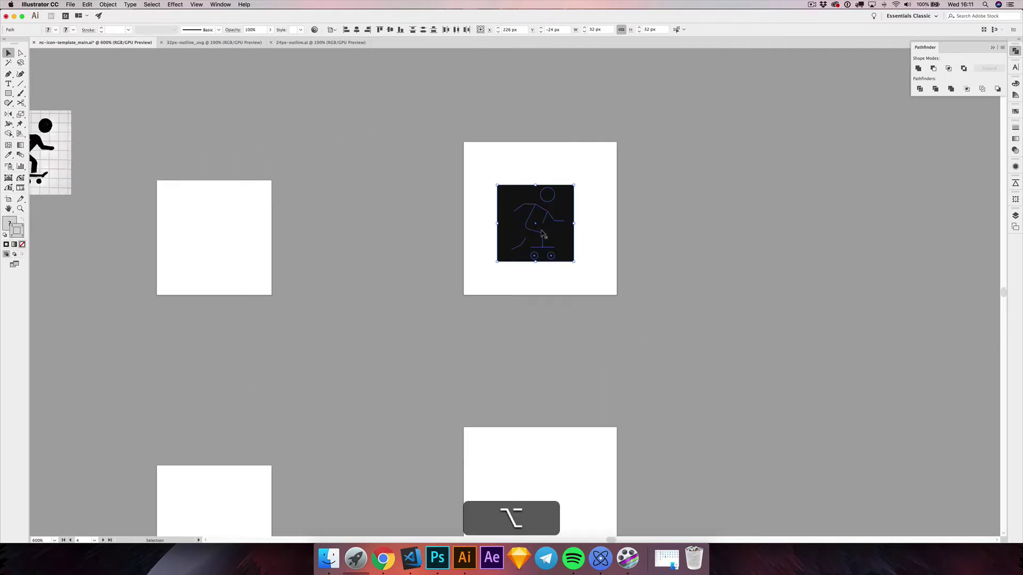
- Double the copied group's size to 64 px and nudge it to fit the artboard at X 228 px, Y -26 px
left_click(1015, 199)
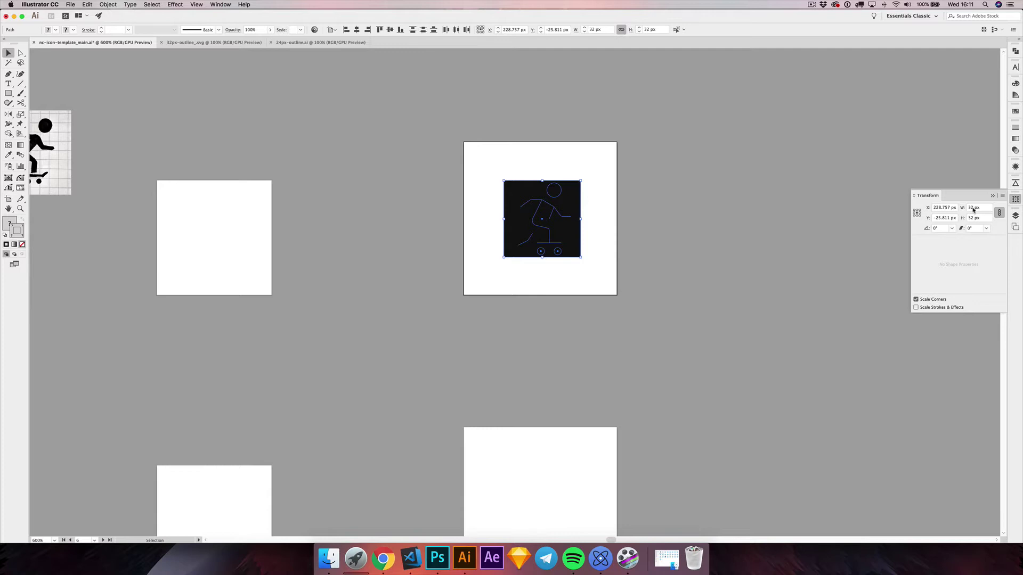
left_click(973, 209)
type("*2")
key("Return")
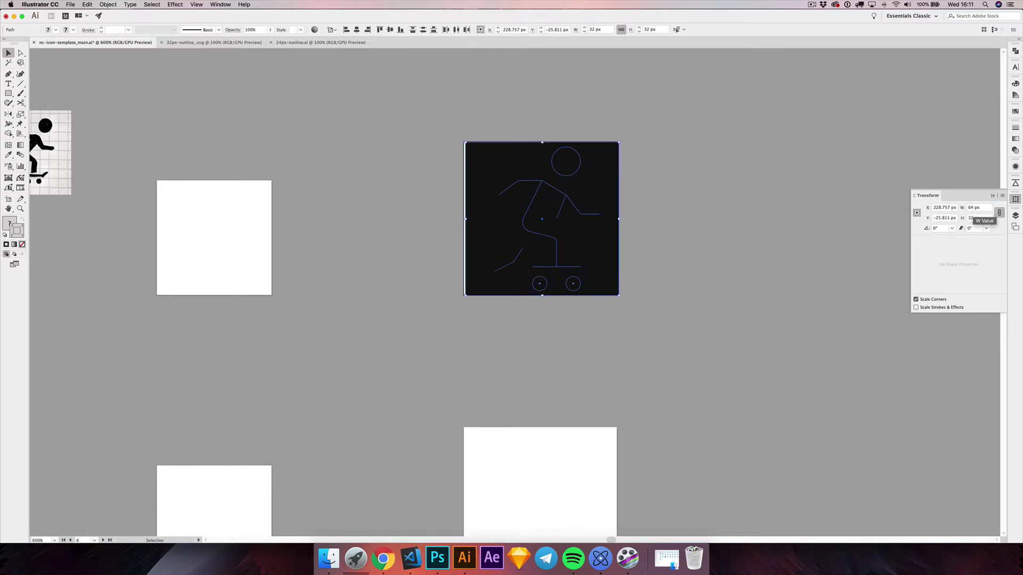
key("Down")
key("Up")
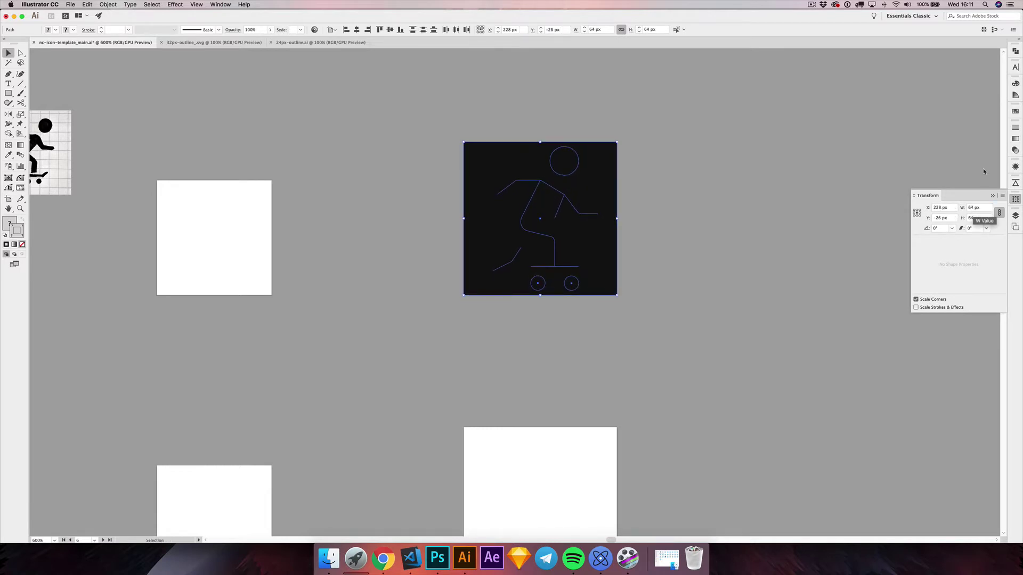
- Delete the black square from the enlarged copy, leaving only the skater's paths
key("super+shift+a")
left_click(526, 156)
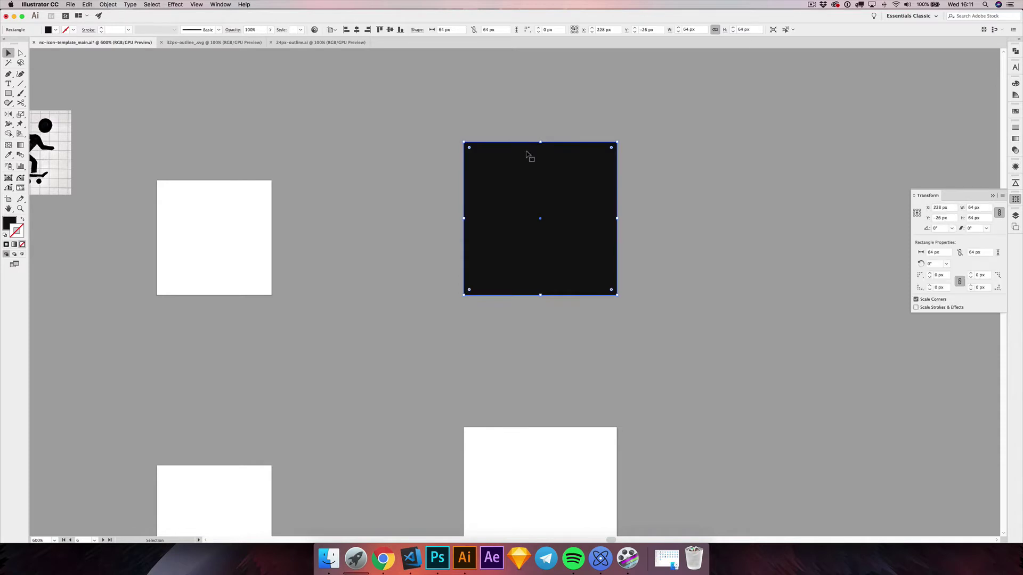
key("Delete")
scroll(418, 246, "up", 1)
scroll(418, 247, "right", 1)
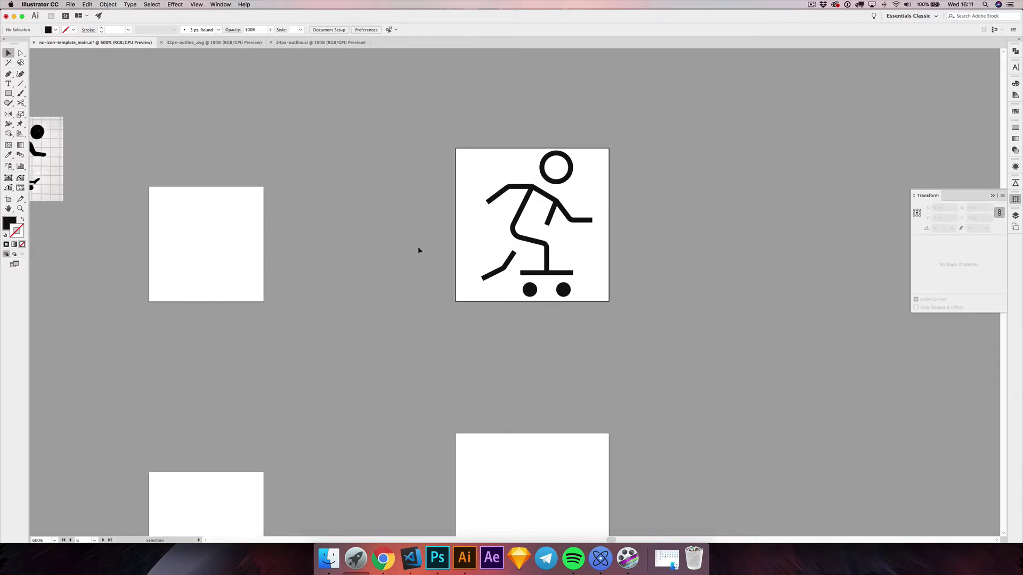
- Move the black square off the 32 px outline skater to the empty area beside its artboard
left_click_drag(419, 250, 422, 268)
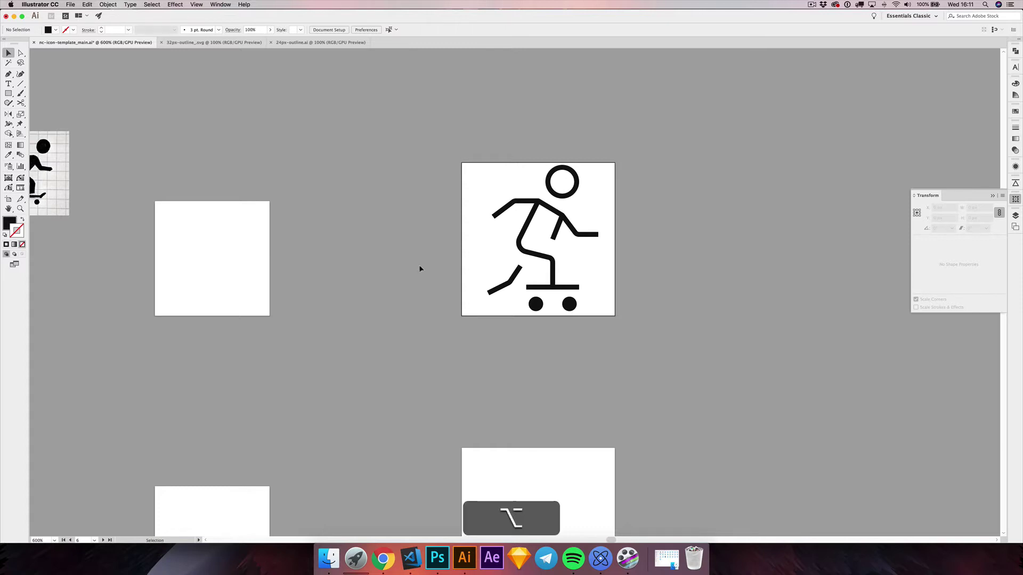
scroll(420, 269, "down", 2)
left_click_drag(404, 287, 492, 273)
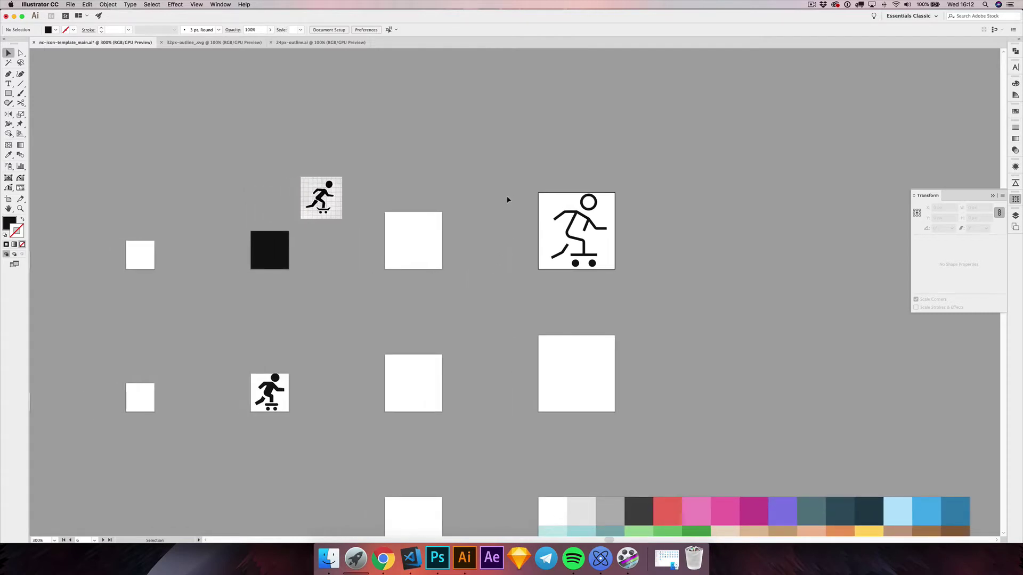
left_click_drag(511, 182, 607, 278)
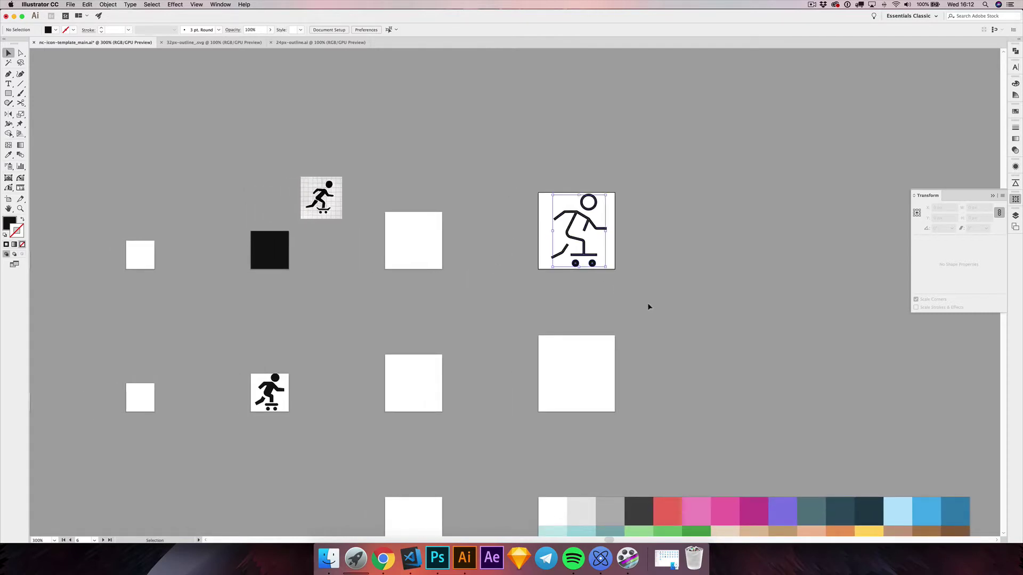
left_click_drag(459, 298, 504, 300)
left_click_drag(322, 263, 412, 283)
left_click(364, 244)
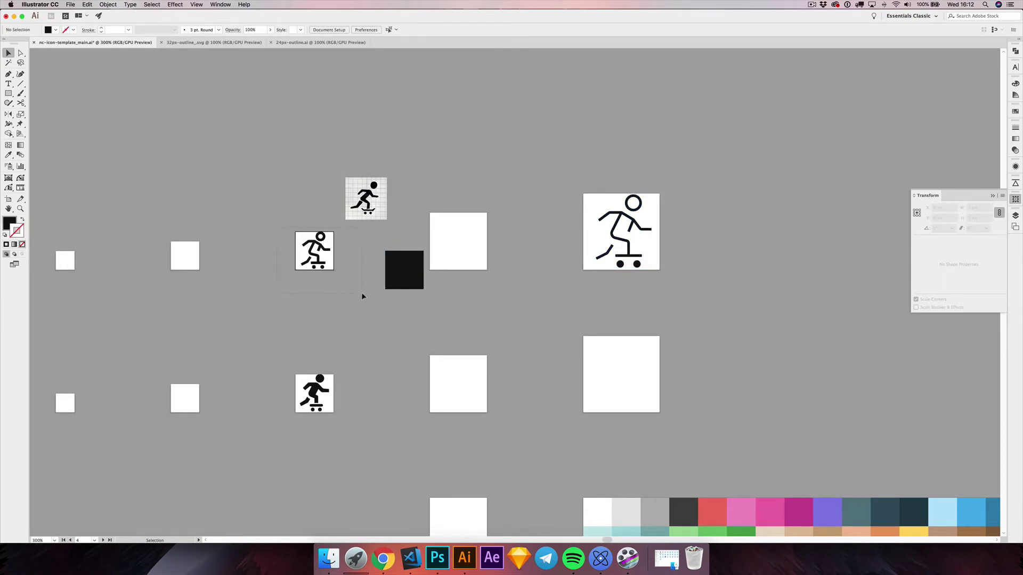
- Move the black square into the gap between the upper 48 px and 64 px artboards
left_click_drag(363, 297, 362, 296)
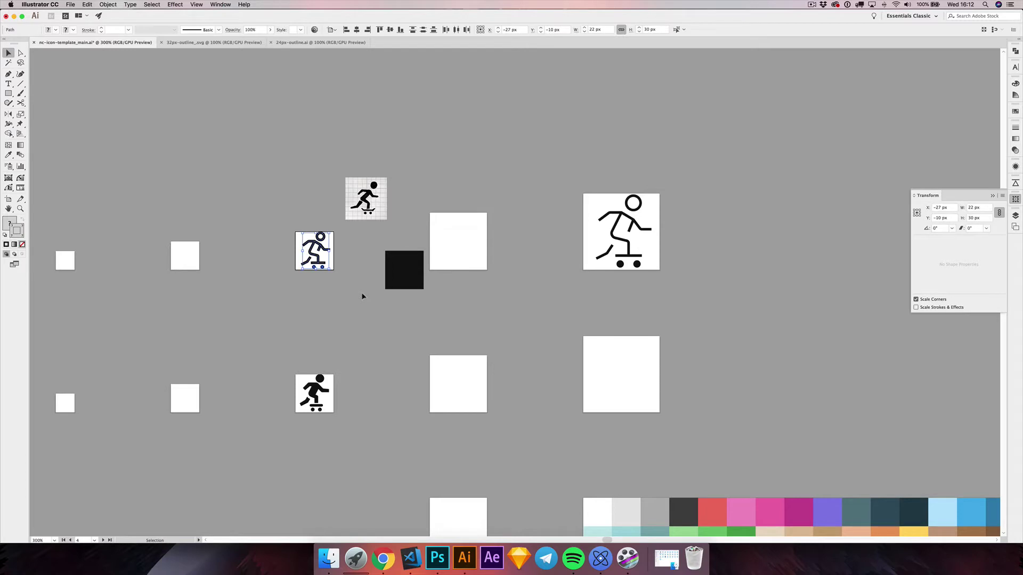
left_click(359, 296)
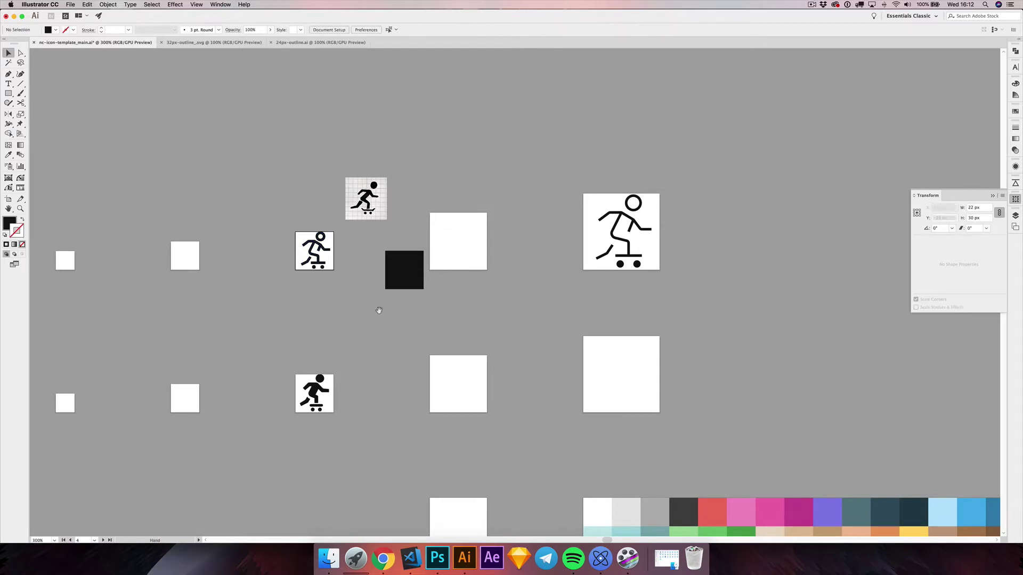
scroll(352, 296, "right", 3)
scroll(352, 296, "up", 2)
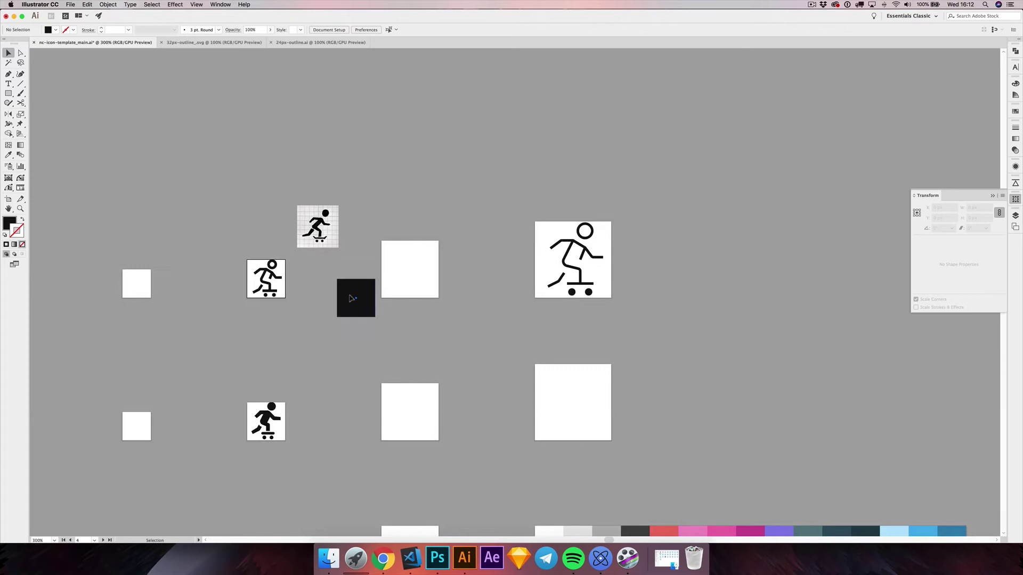
left_click_drag(350, 295, 459, 265)
left_click(306, 277)
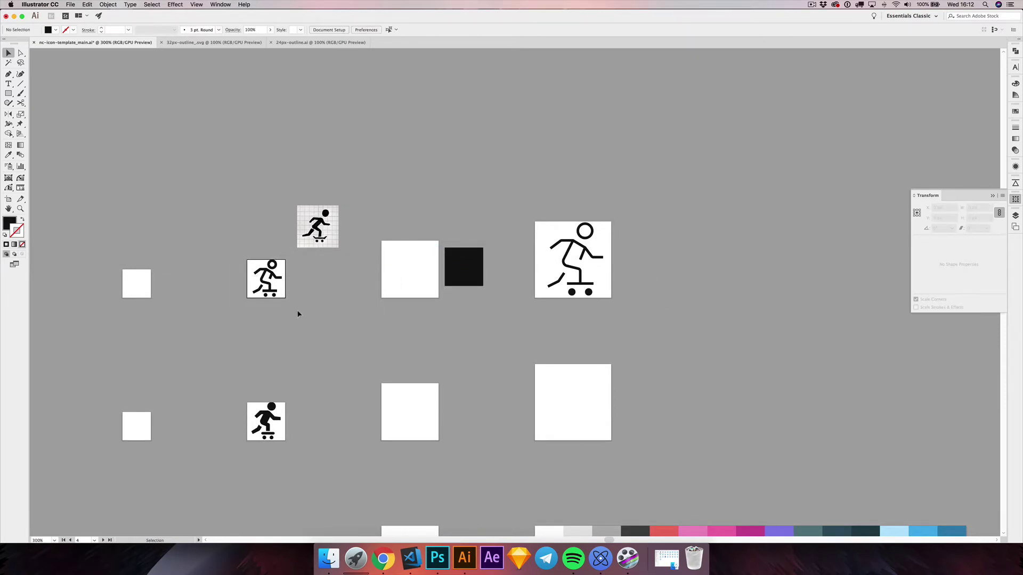
left_click_drag(418, 279, 401, 293)
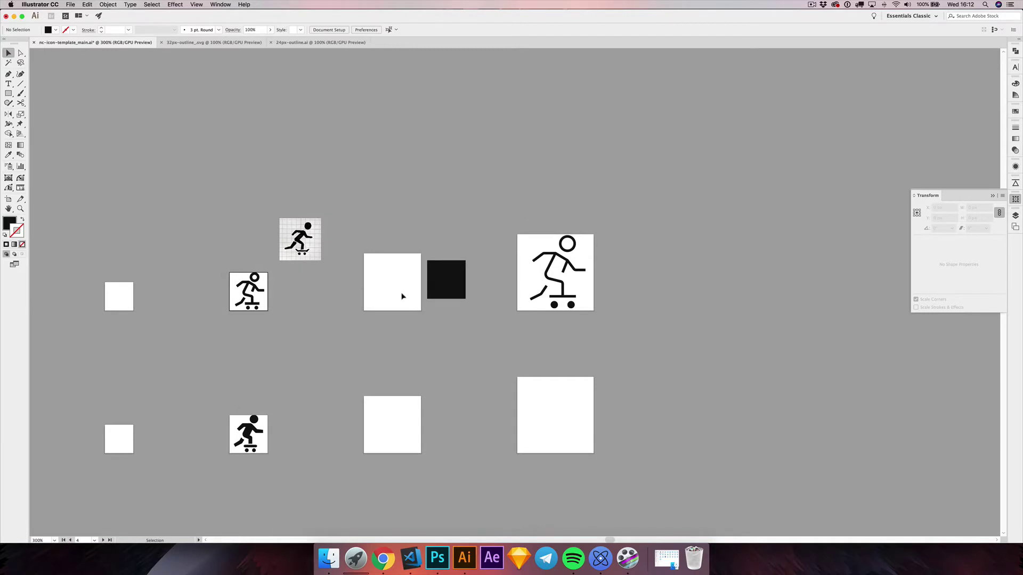
scroll(384, 308, "down", 1)
scroll(384, 308, "left", 2)
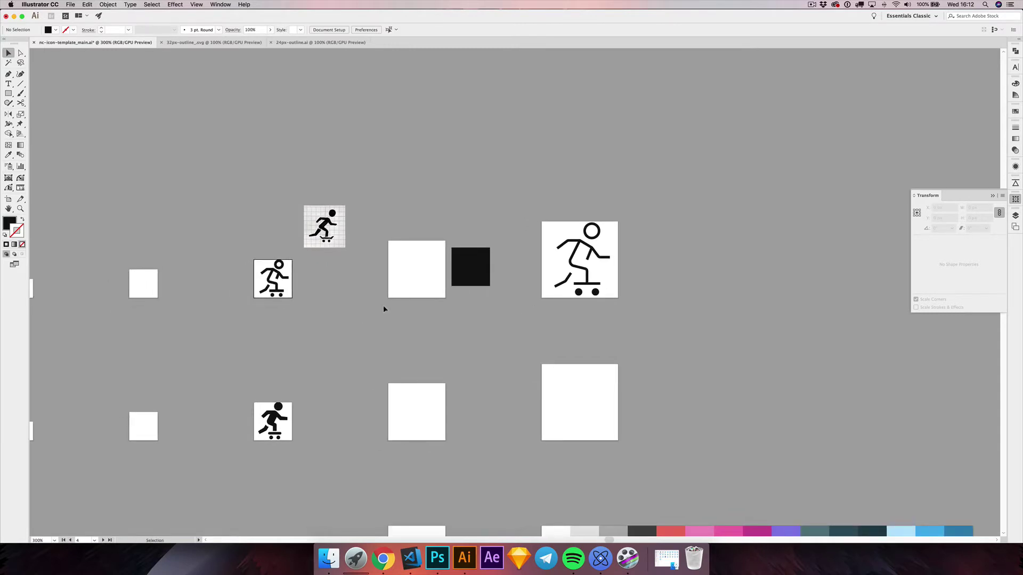
key("space")
- Move the black square to the empty canvas on the right-hand side of the 64 px skater's artboard
key("space")
left_click_drag(478, 216, 408, 231)
scroll(500, 240, "up", 2)
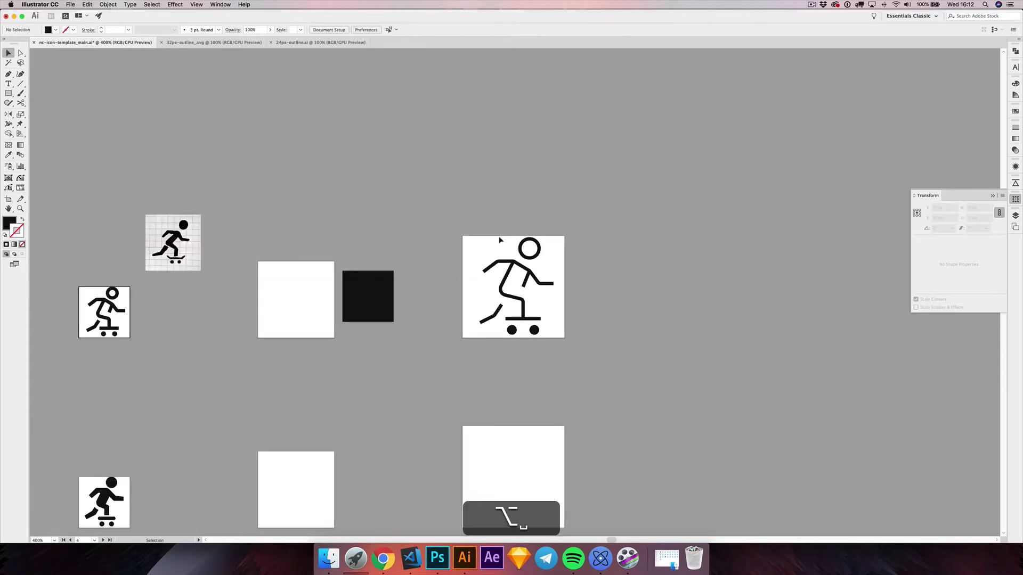
key("space")
left_click_drag(412, 276, 406, 230)
left_click_drag(315, 290, 735, 303)
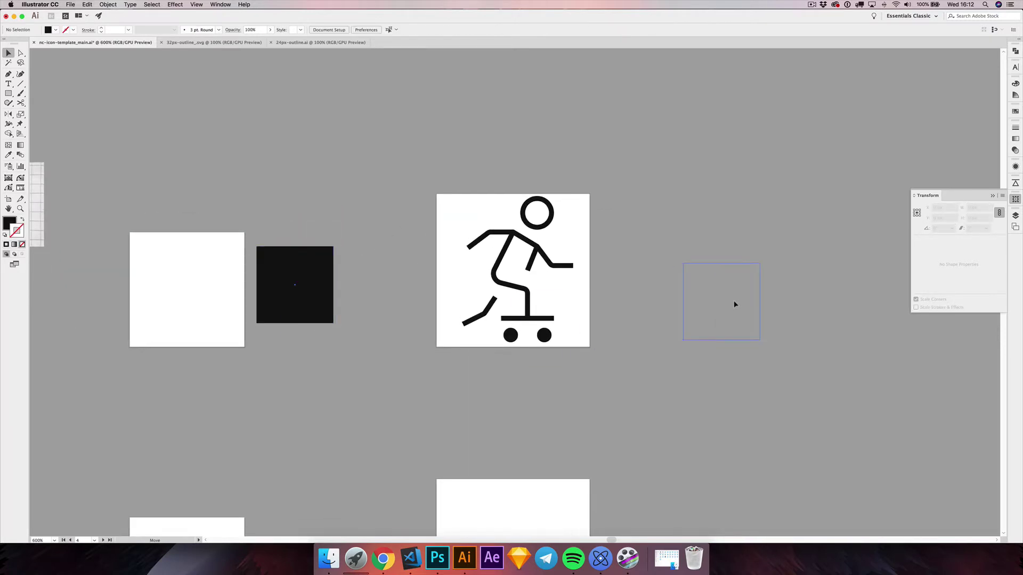
scroll(610, 277, "down", 2)
left_click(548, 206)
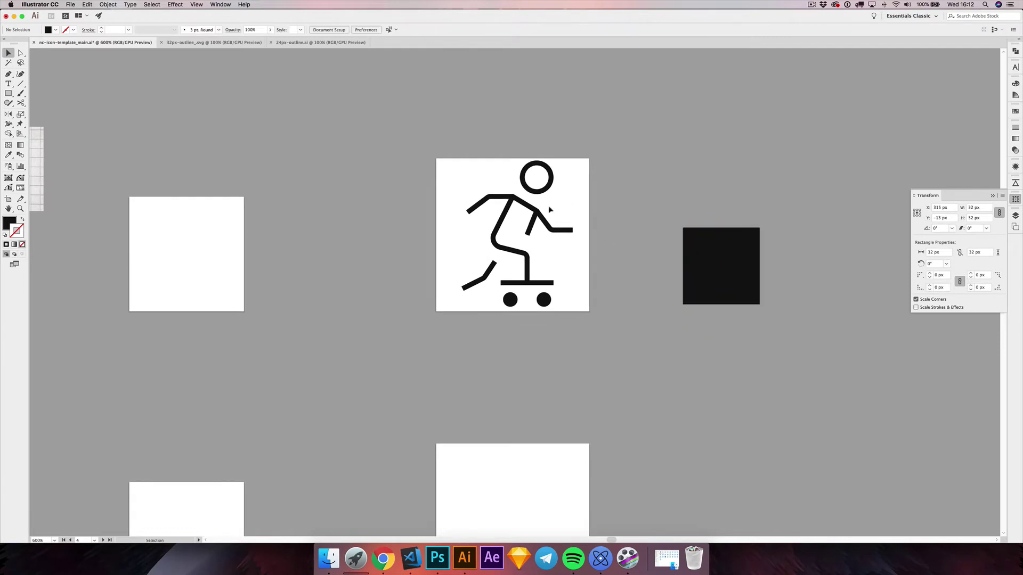
- Examine the enlarged skater's body strokes on the 64 px artboard
scroll(527, 217, "up", 5)
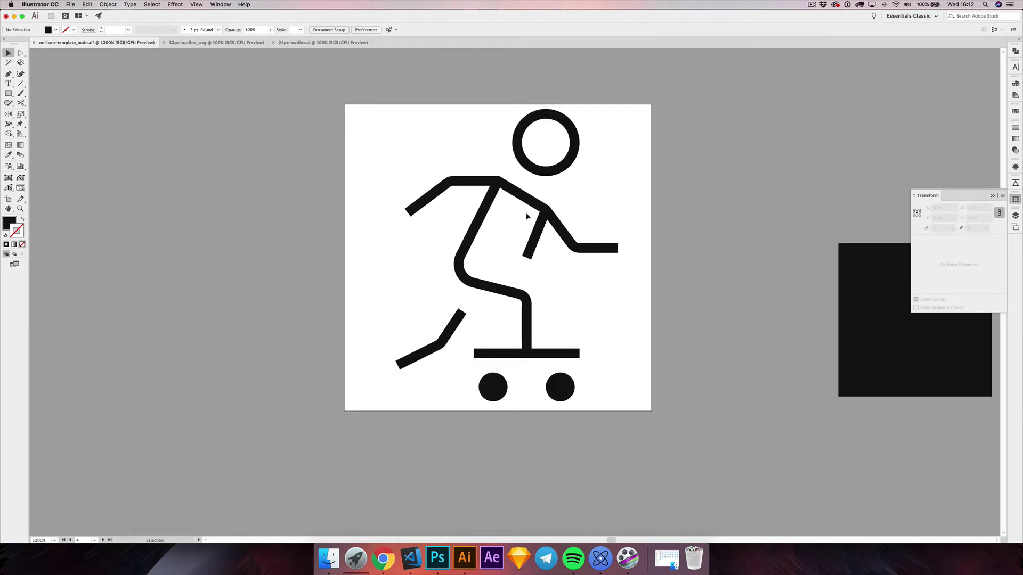
scroll(458, 265, "down", 3)
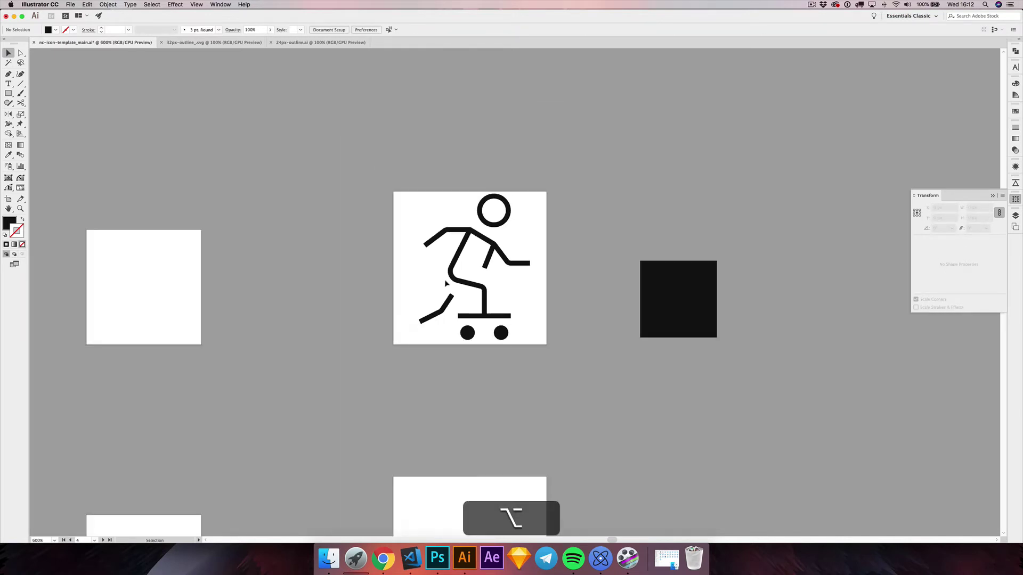
left_click_drag(416, 234, 534, 319)
left_click(566, 282)
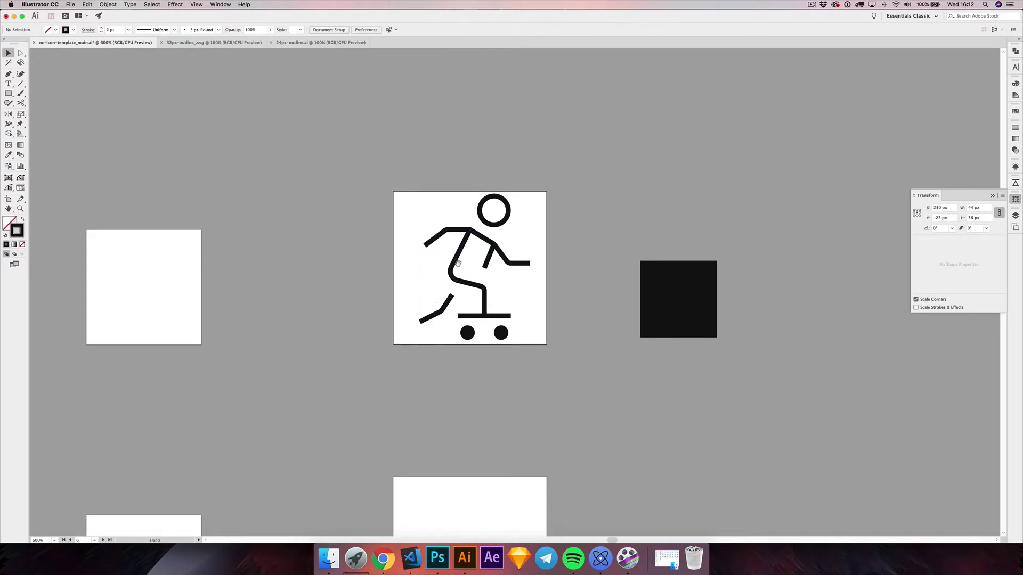
left_click_drag(420, 253, 436, 254)
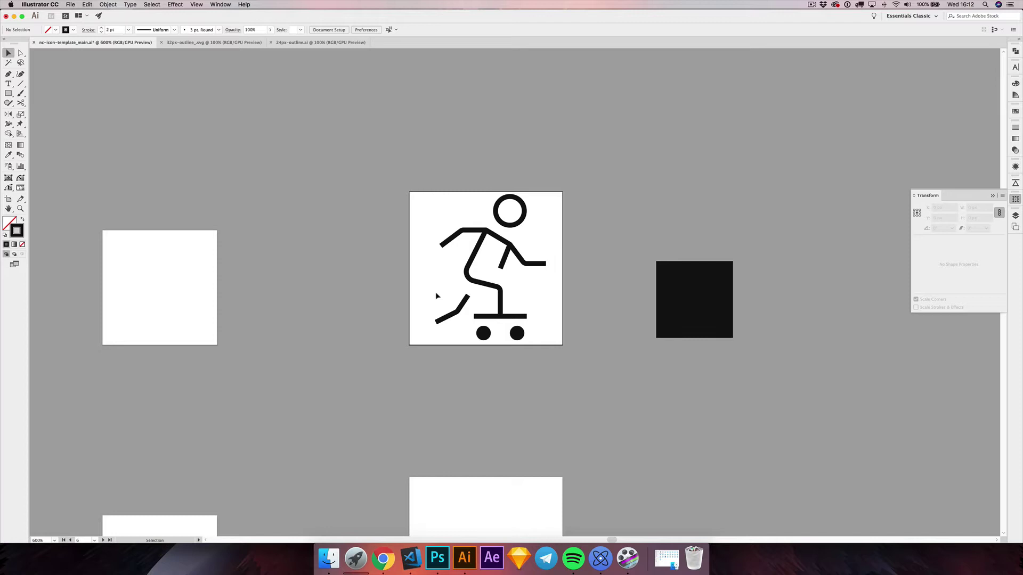
scroll(435, 292, "down", 3)
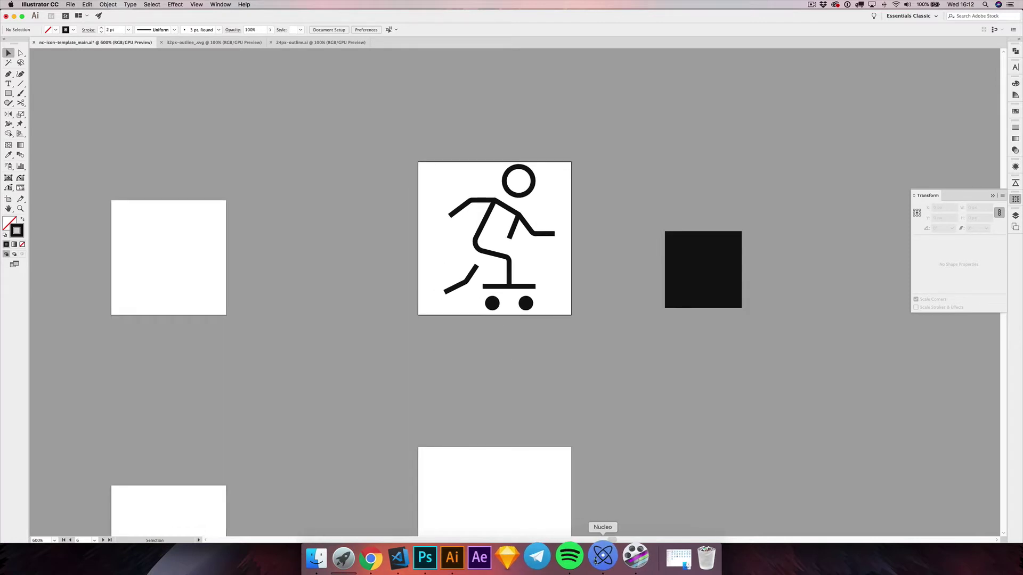
- Switch to Nucleo and filter the Nucleo set's Sport icons to the Outline style on the 64px grid
left_click(600, 557)
left_click(304, 198)
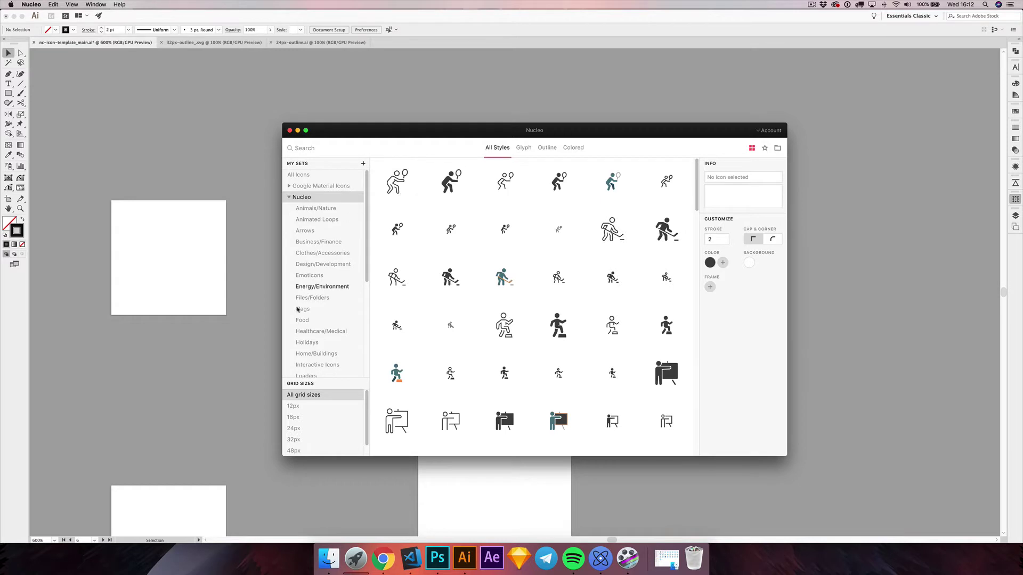
scroll(316, 341, "down", 3)
scroll(315, 341, "down", 1)
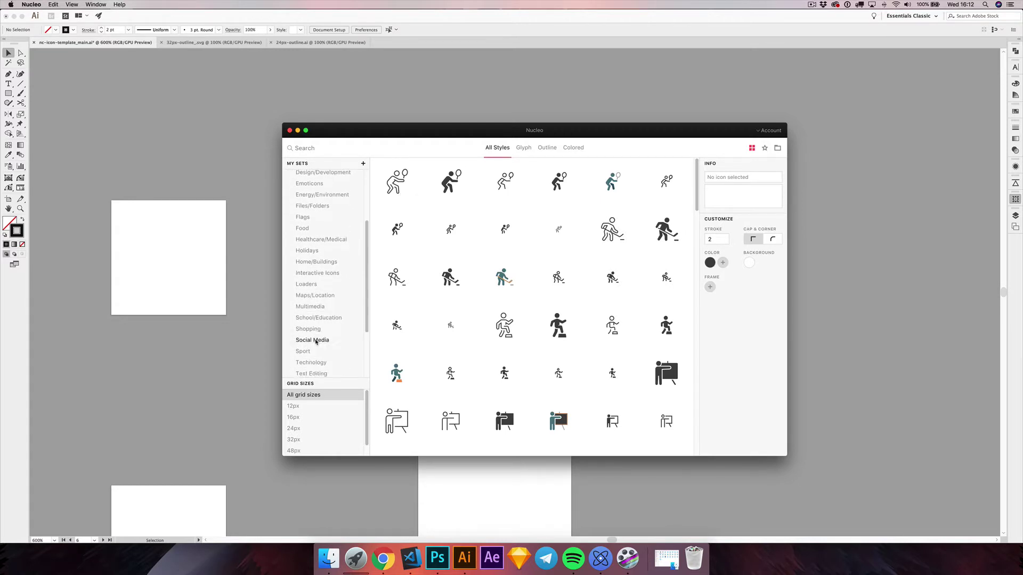
left_click(304, 351)
left_click(547, 147)
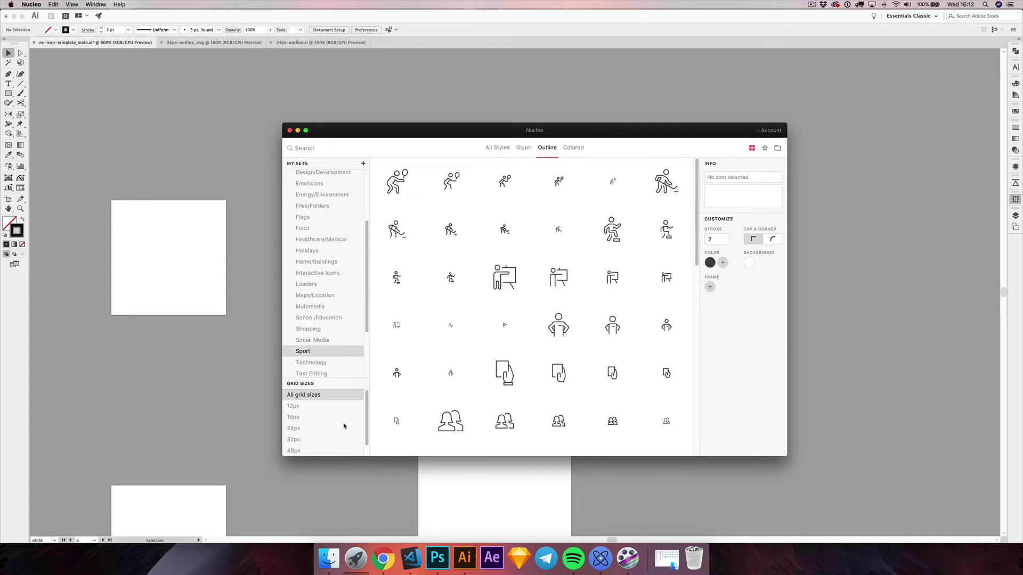
scroll(327, 447, "down", 1)
left_click(330, 448)
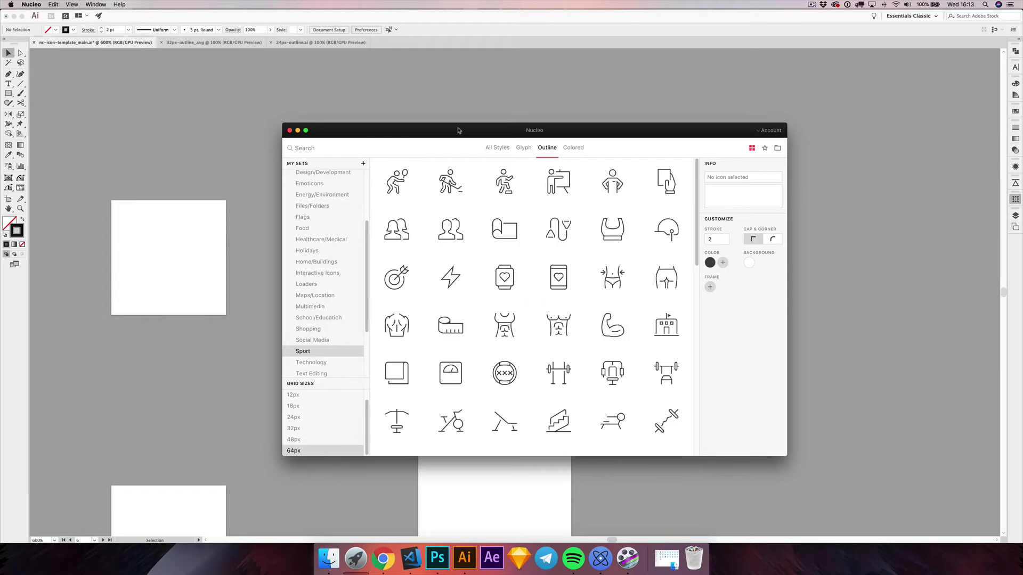
- Look over the 64 px outline figure icons for how their limbs are built and return to Illustrator
left_click_drag(459, 130, 461, 117)
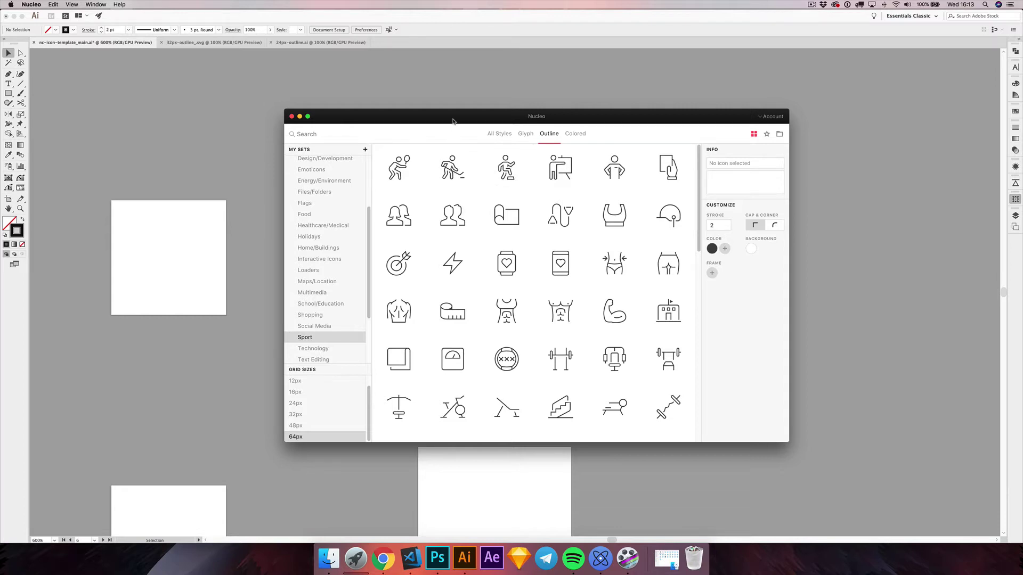
left_click_drag(452, 118, 461, 119)
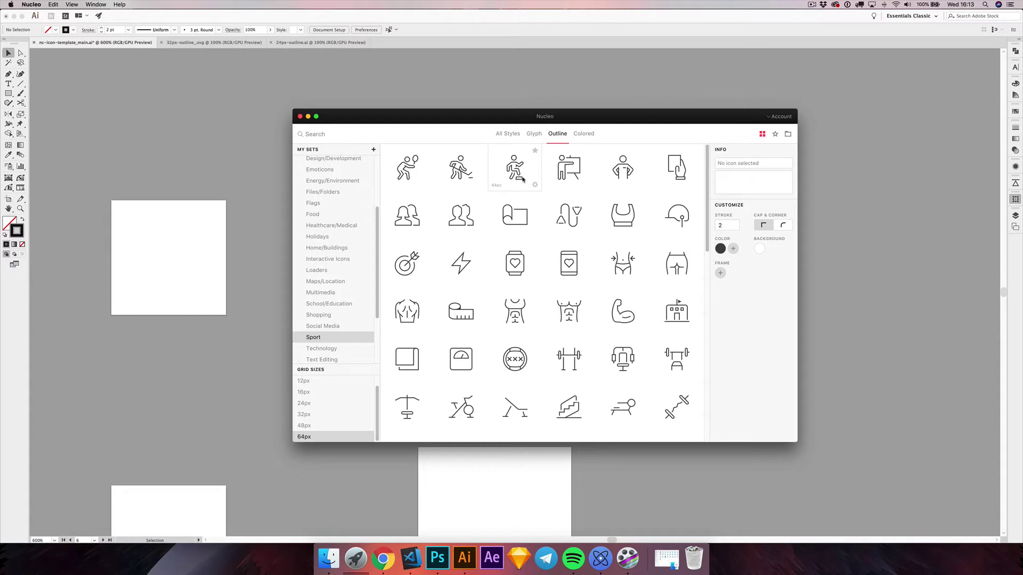
left_click_drag(522, 179, 519, 89)
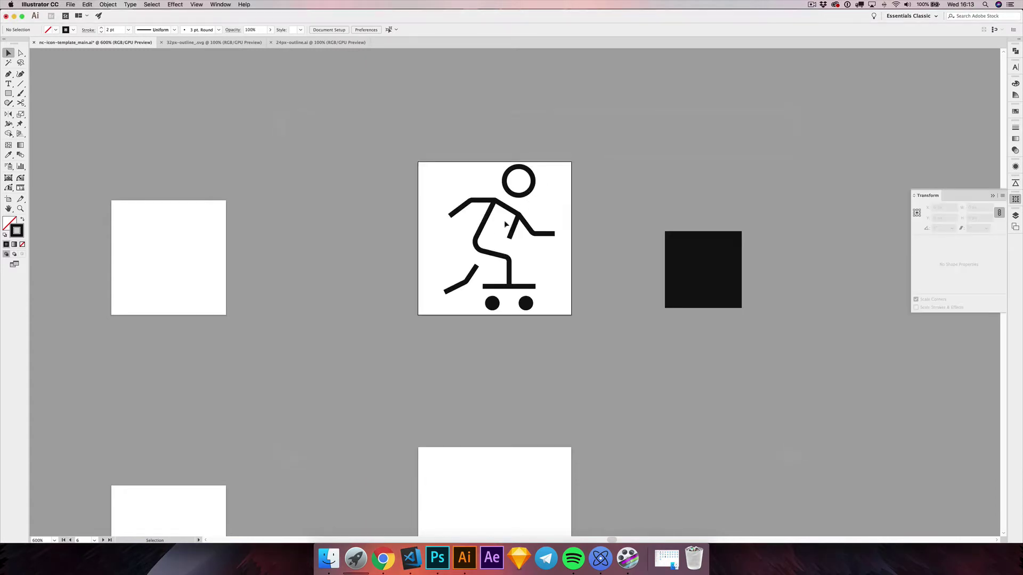
- Delete the black square beside the 64 px skater's artboard
scroll(487, 224, "up", 1)
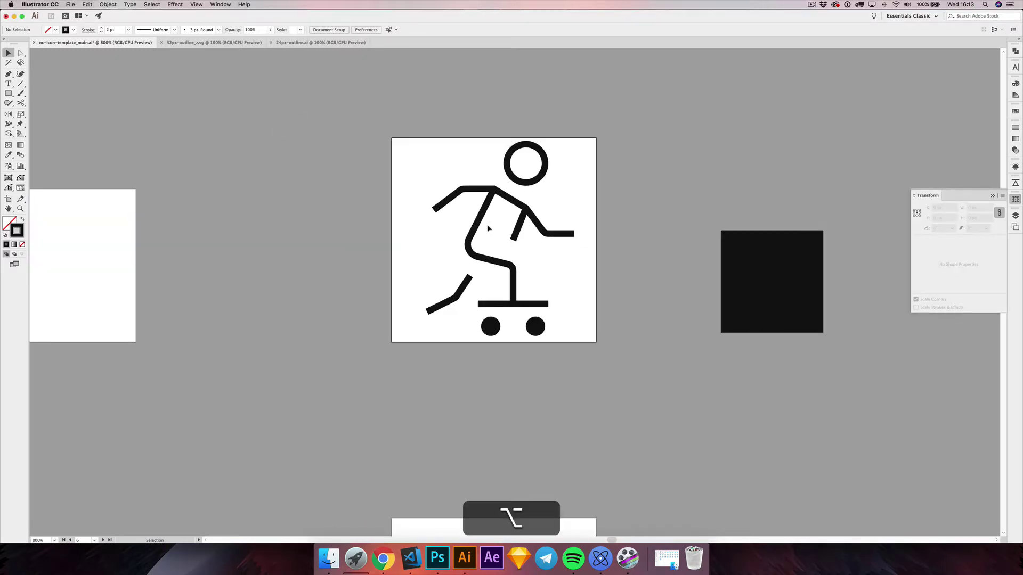
left_click_drag(452, 231, 442, 242)
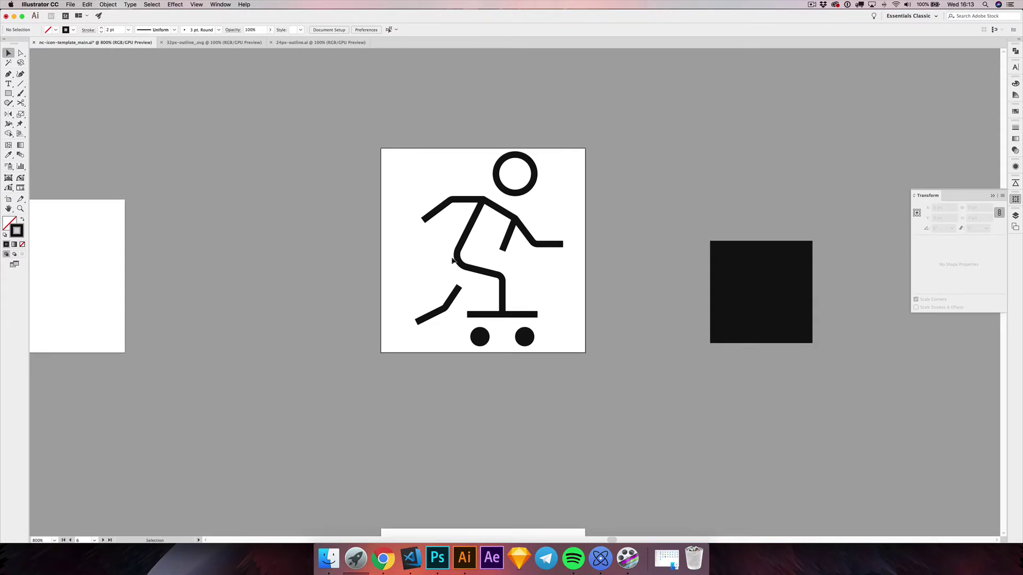
left_click_drag(448, 260, 454, 262)
left_click_drag(766, 296, 735, 258)
scroll(675, 297, "down", 2)
scroll(674, 296, "up", 1)
scroll(674, 301, "up", 1)
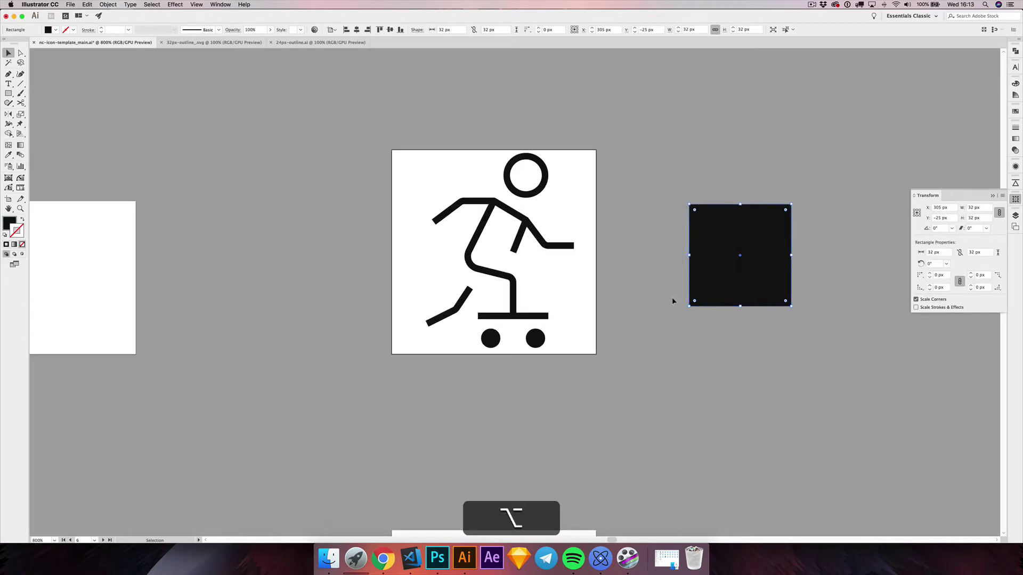
key("alt+BackSpace")
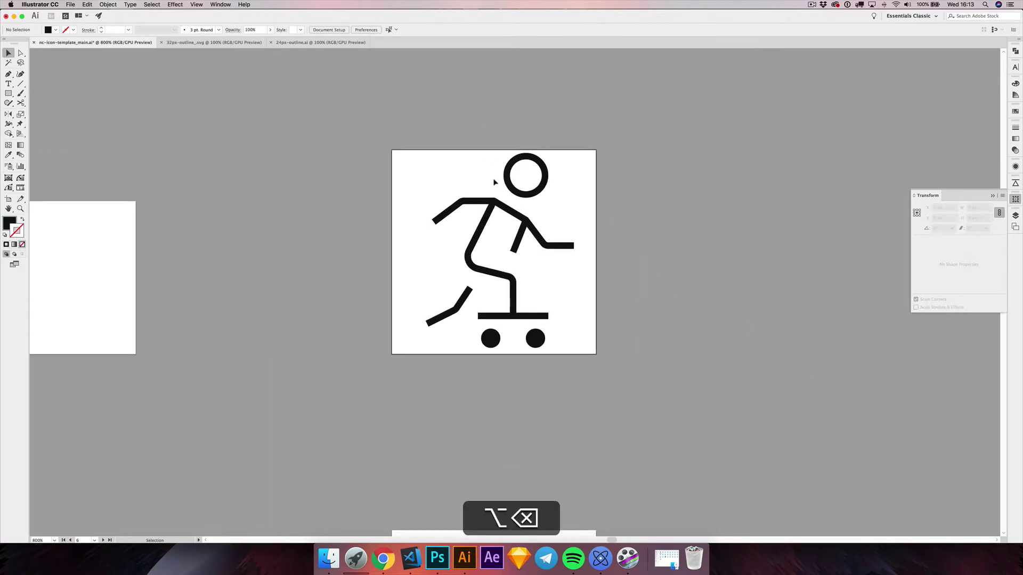
- Remove the corner rounding from both elbows and from the knee of the skater's trailing leg
scroll(501, 205, "up", 1)
key("alt+a")
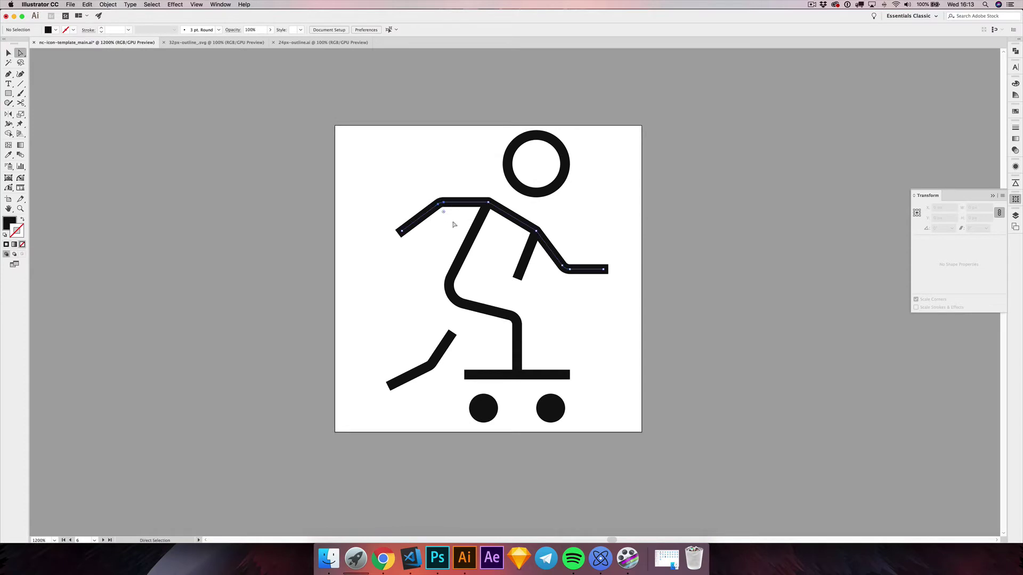
left_click(448, 205)
left_click_drag(566, 253, 553, 276)
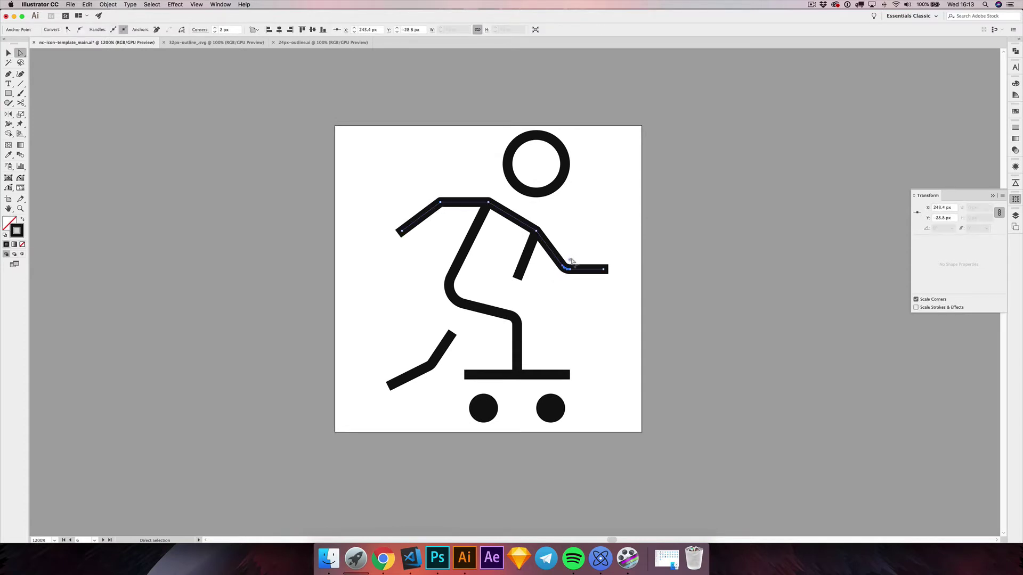
left_click_drag(420, 357, 445, 385)
scroll(466, 342, "left", 2)
left_click(488, 339)
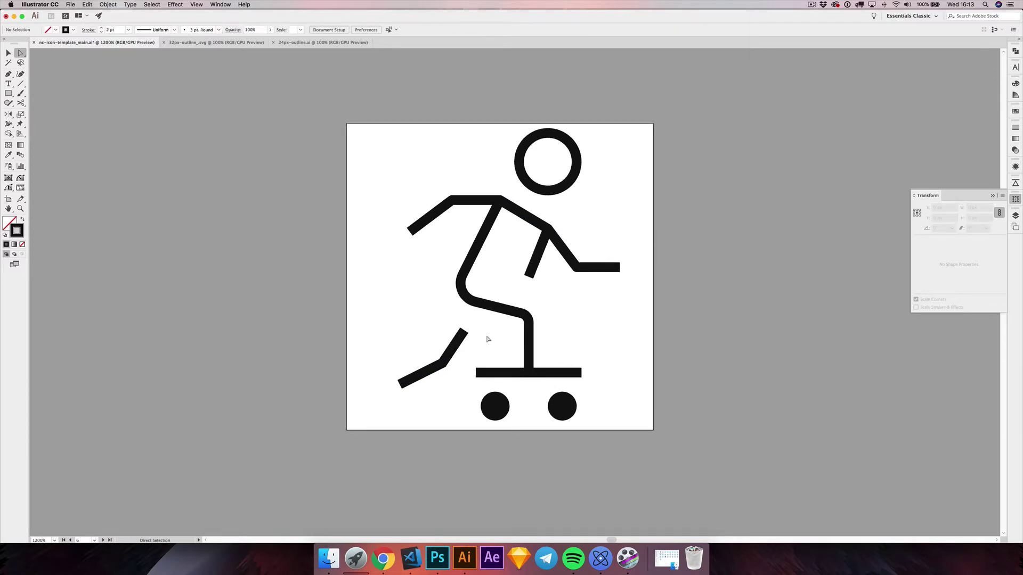
left_click(11, 53)
left_click(443, 228)
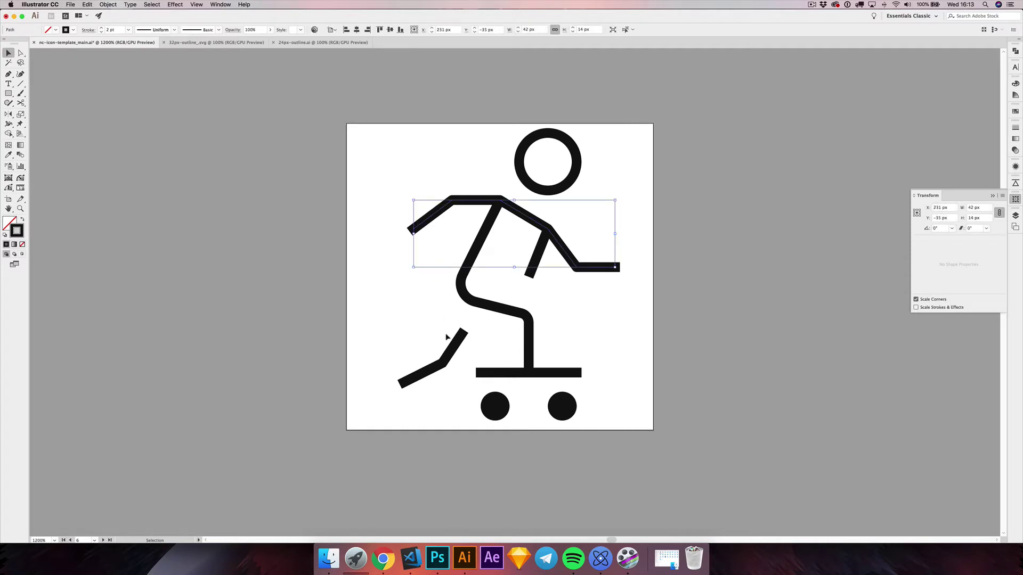
left_click_drag(445, 333, 467, 353)
left_click(423, 306)
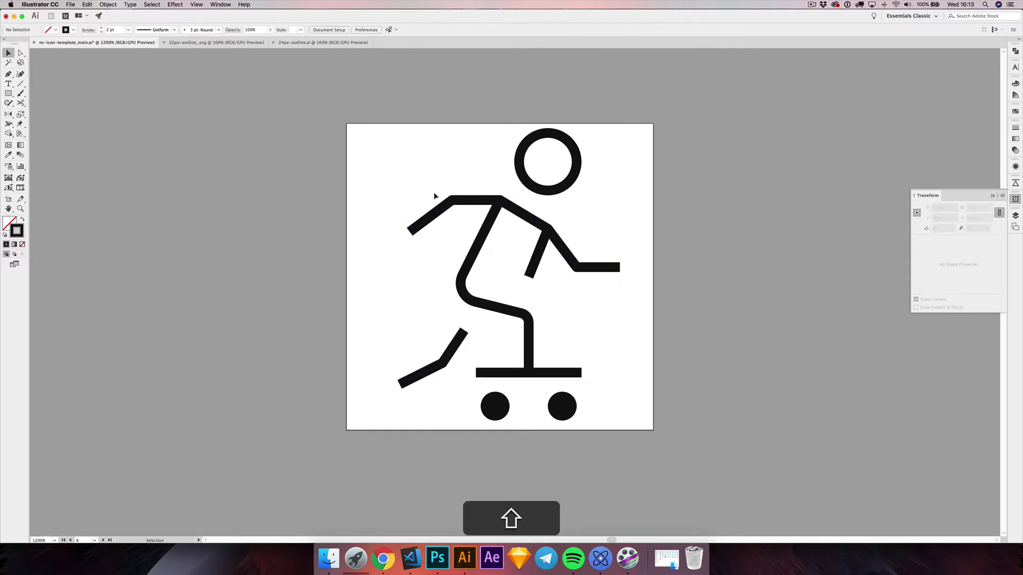
left_click_drag(436, 196, 449, 219)
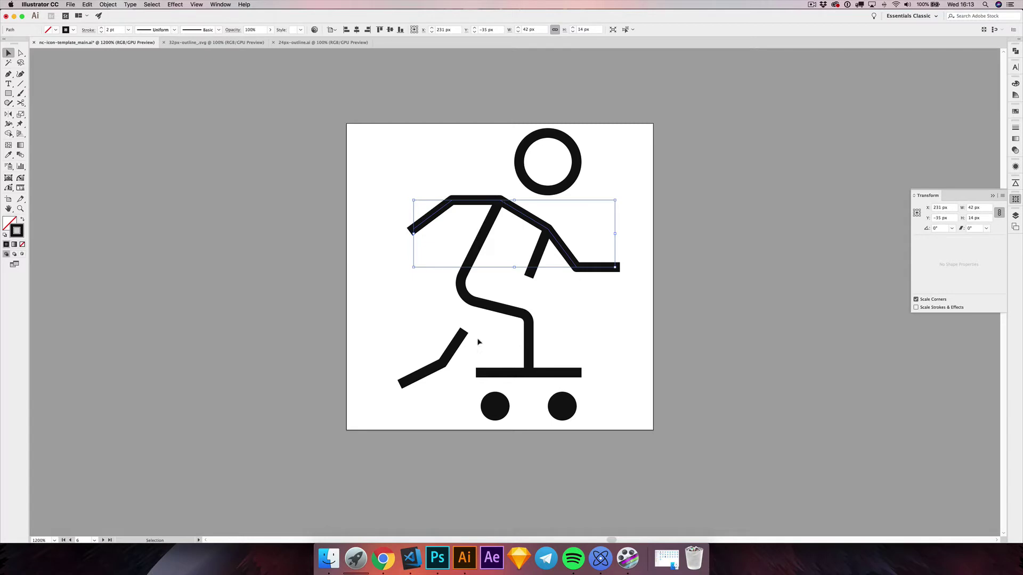
left_click_drag(436, 339, 473, 349)
- Cut the skater's body path with the Scissors tool where the hip curve meets the thigh, separating the standing leg from the torso
left_click(459, 305)
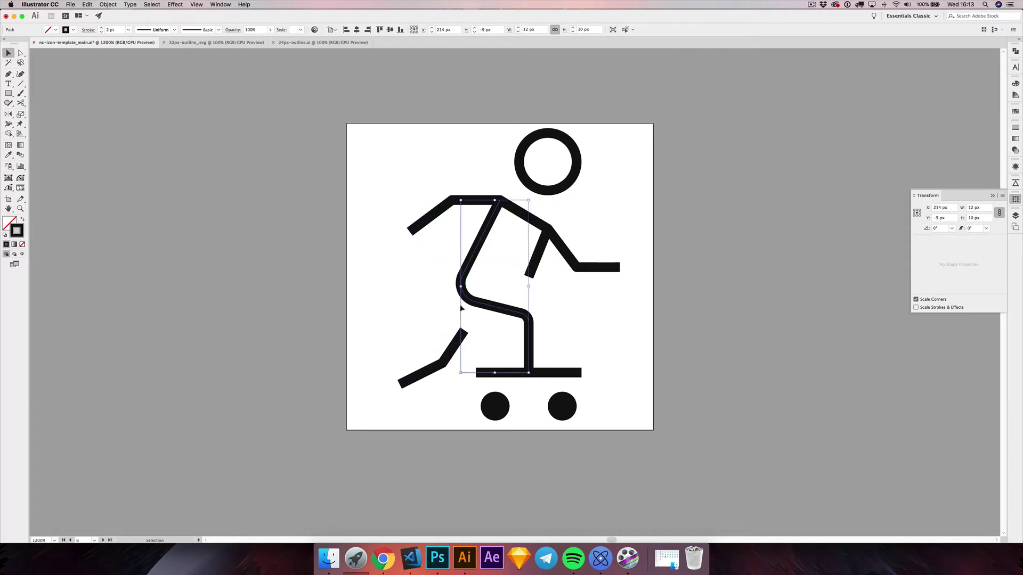
key("c")
left_click(475, 301)
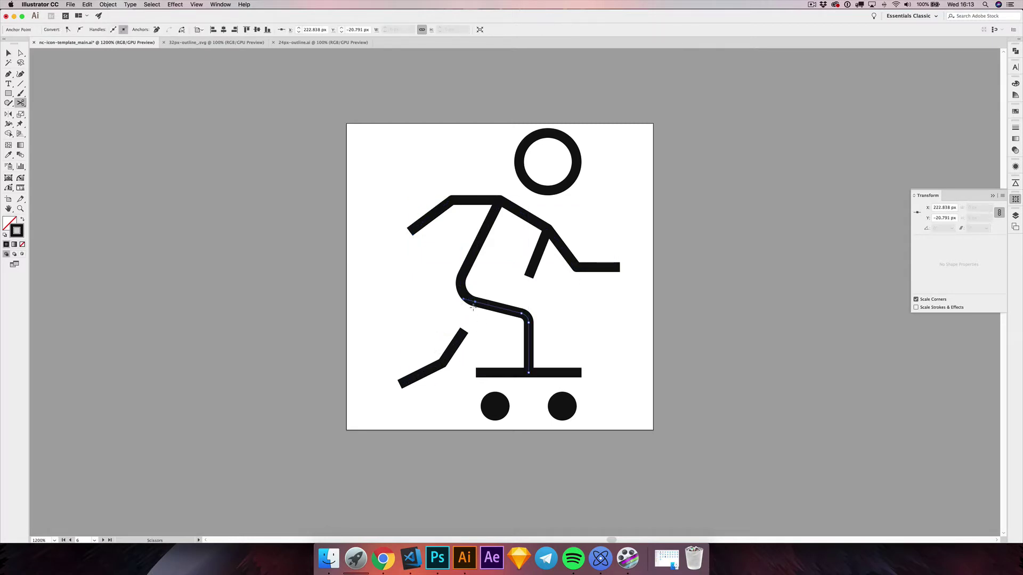
key("v")
left_click(443, 271)
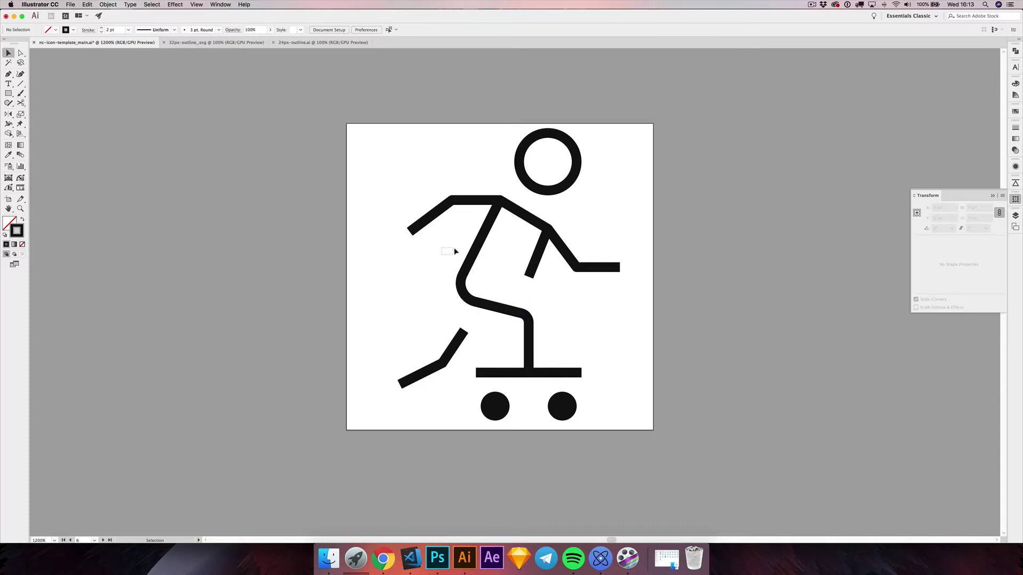
- Give the arms, the trailing leg and the standing leg a 6 pt stroke with round joins
left_click_drag(409, 201, 446, 248)
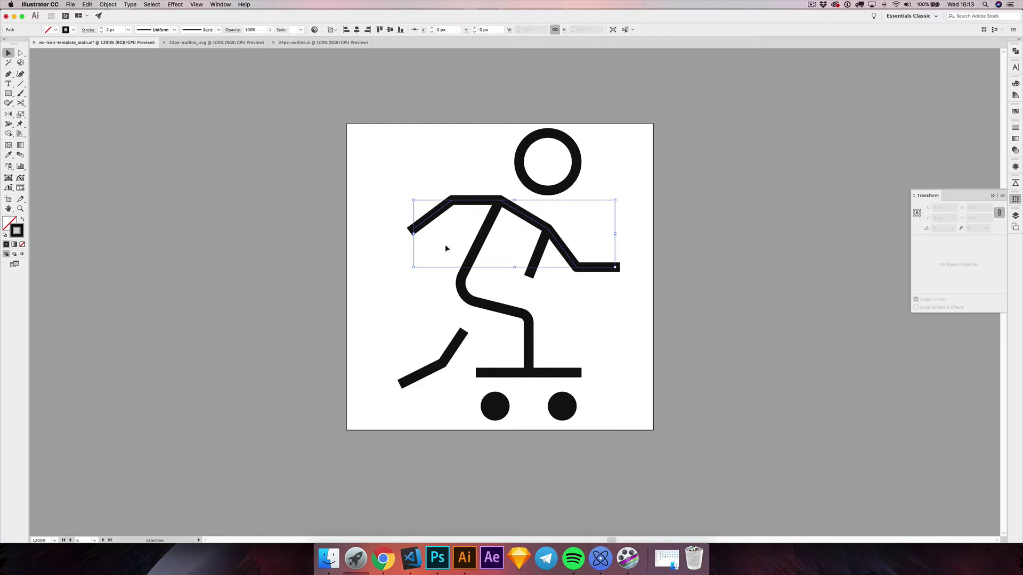
left_click(441, 363, "shift")
left_click(529, 344, "shift")
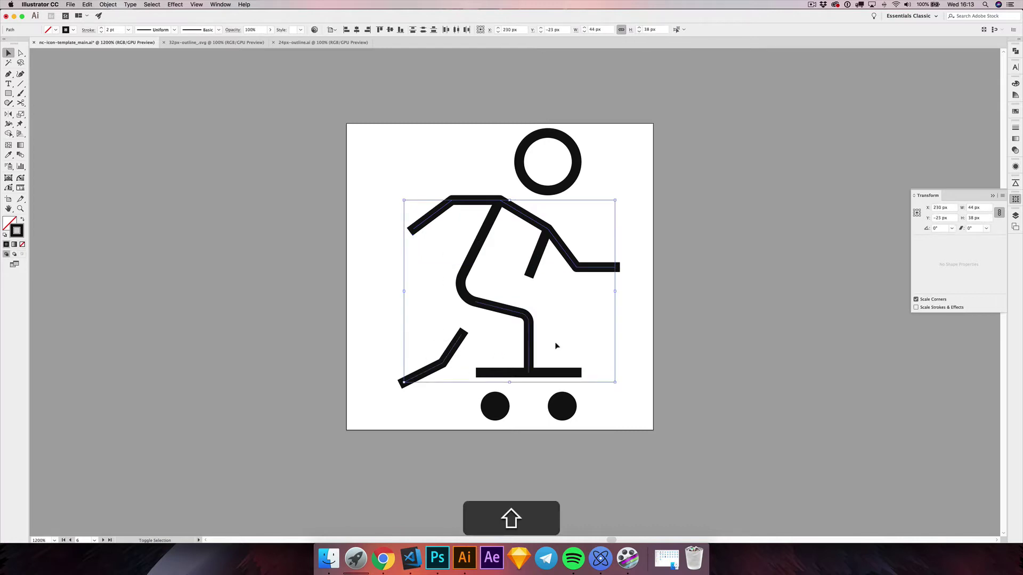
left_click(1014, 130)
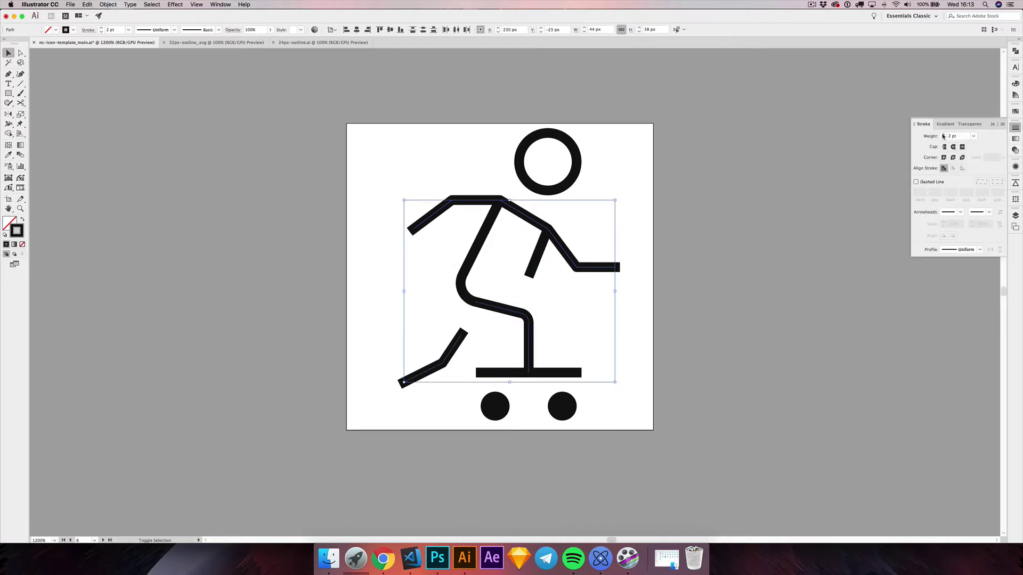
left_click(944, 136)
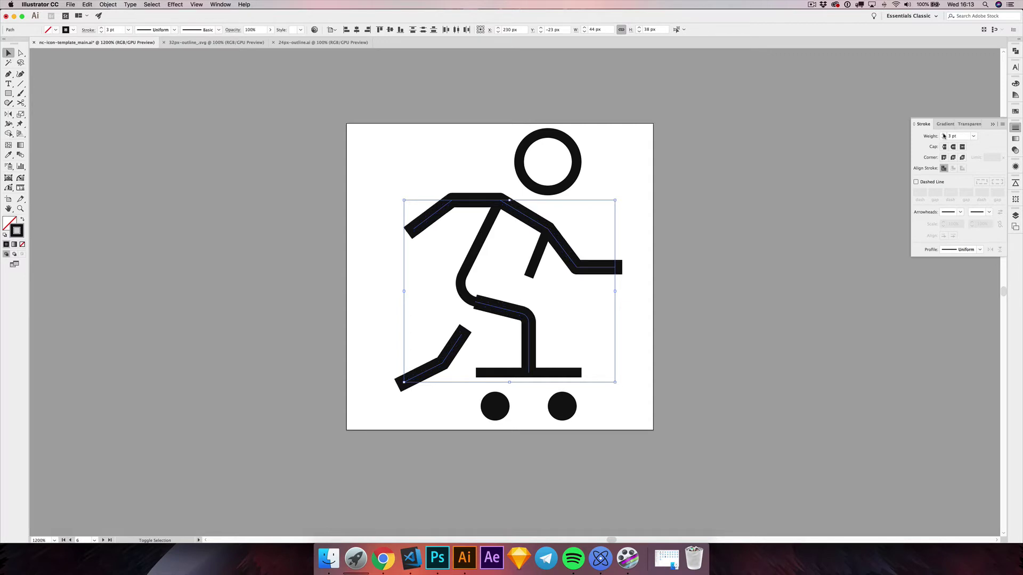
left_click(943, 135)
left_click(943, 135)
left_click(943, 135)
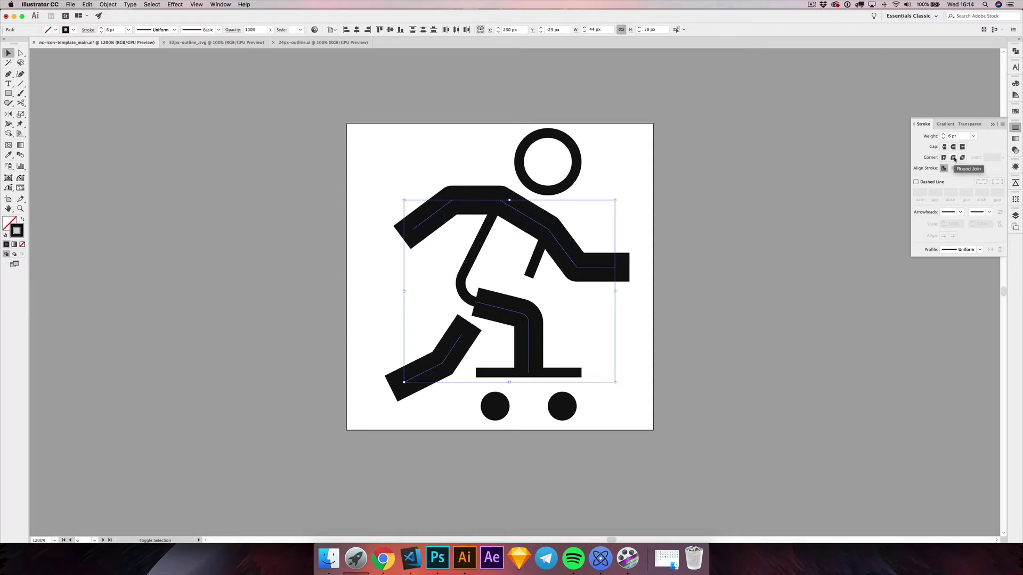
left_click(954, 157)
left_click(696, 208)
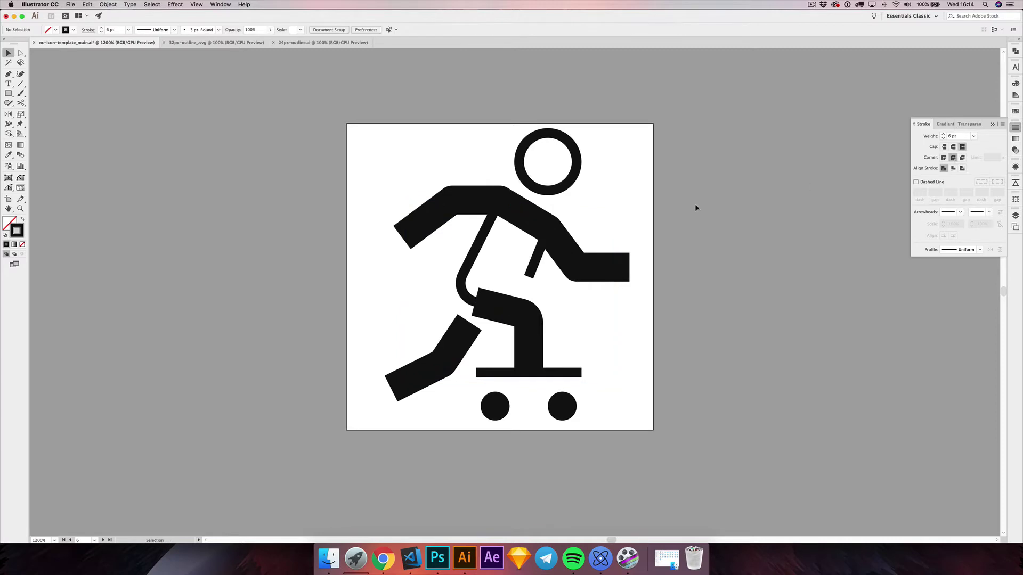
- Expand the fill and stroke of the skater's arms, trailing leg and standing leg into shapes
scroll(634, 201, "left", 2)
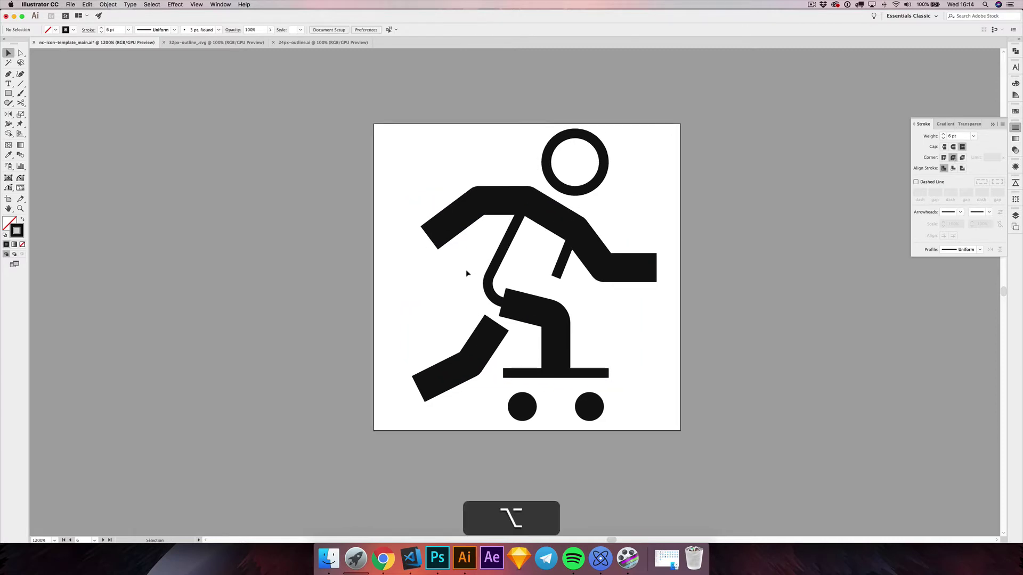
scroll(452, 281, "right", 1)
scroll(452, 280, "up", 1)
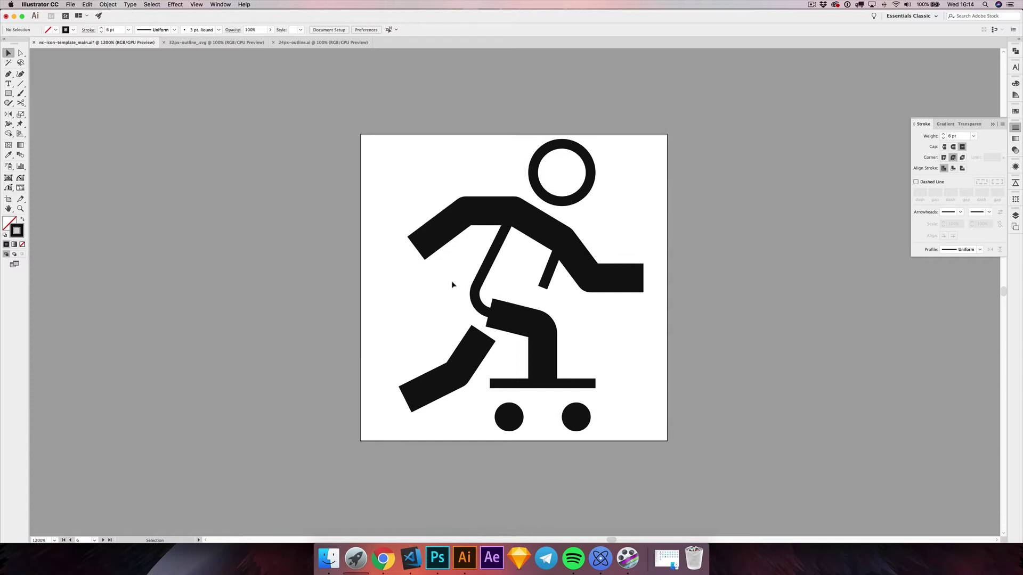
scroll(451, 280, "right", 2)
scroll(452, 280, "up", 1)
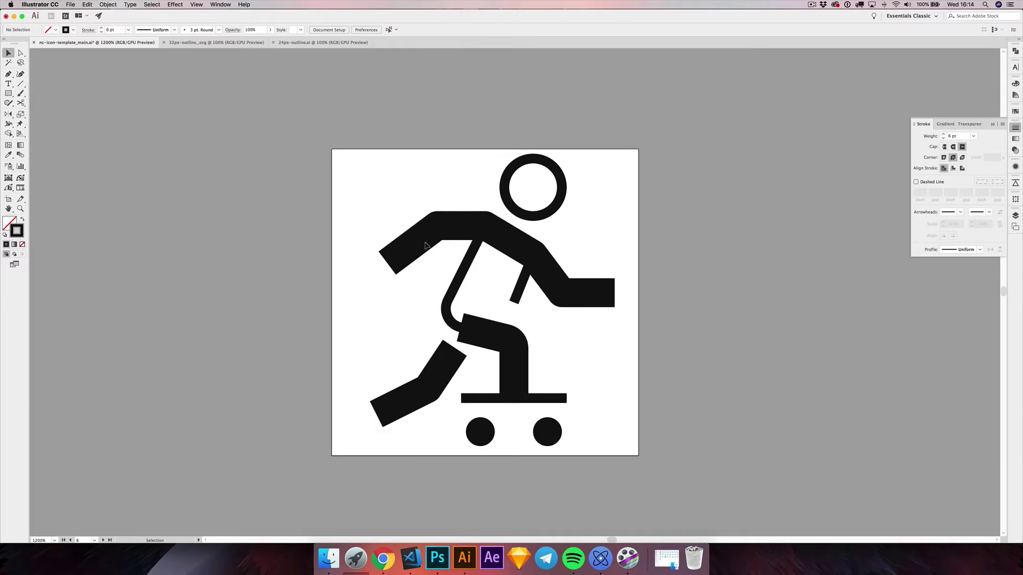
scroll(406, 267, "down", 1)
scroll(407, 266, "left", 1)
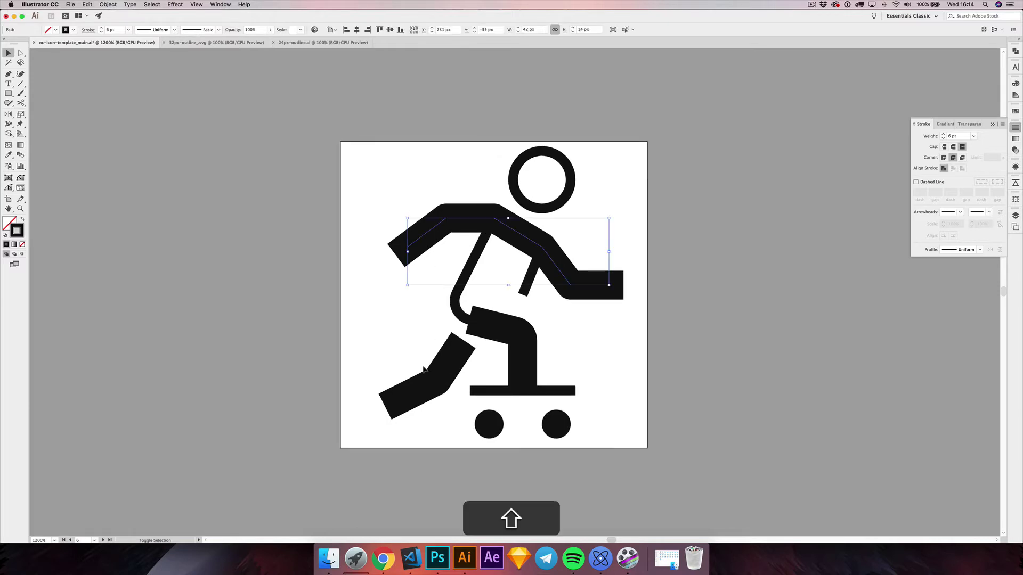
left_click(458, 383, "shift")
left_click(519, 358, "shift")
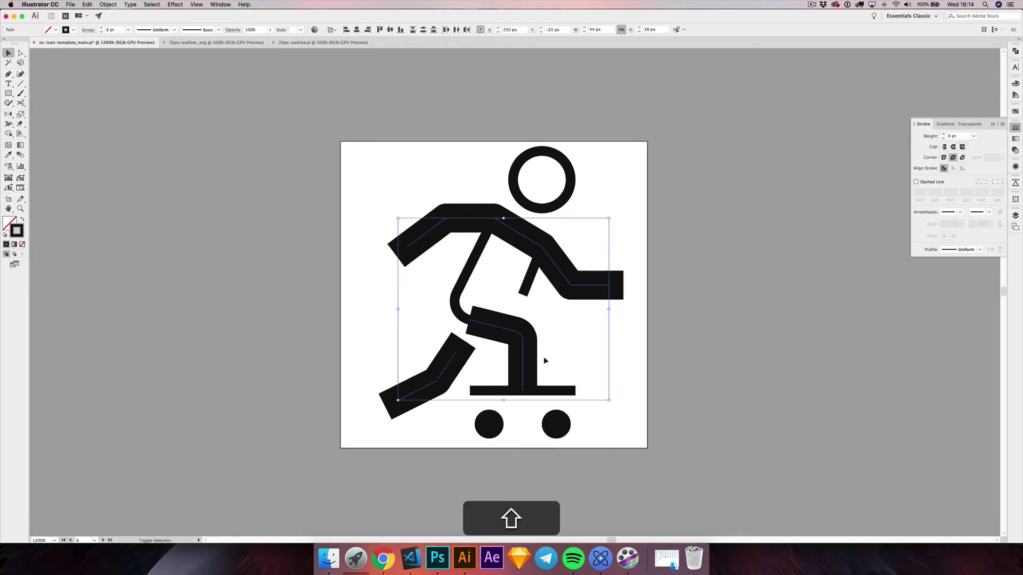
left_click(101, 5)
left_click(122, 85)
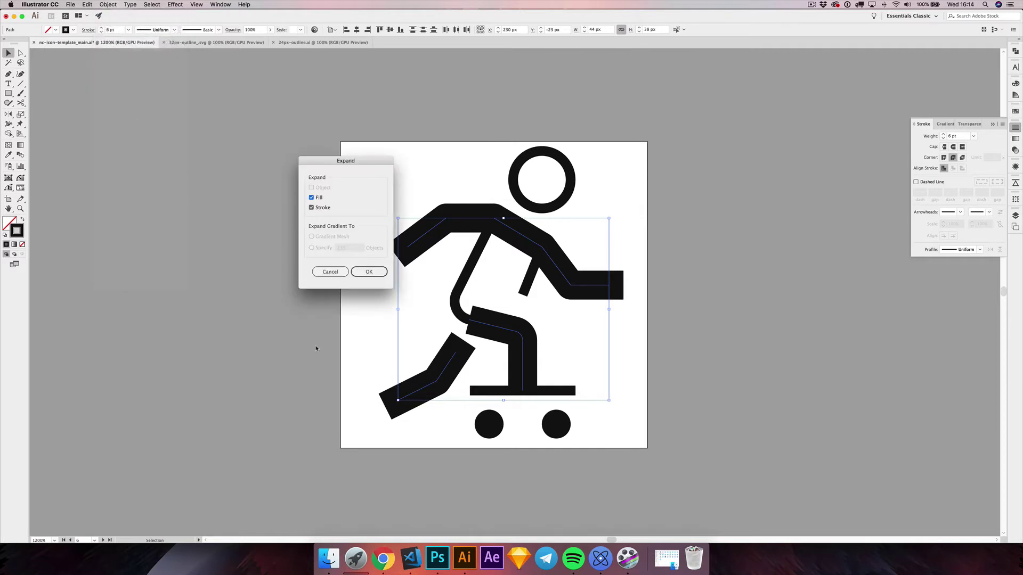
left_click(366, 272)
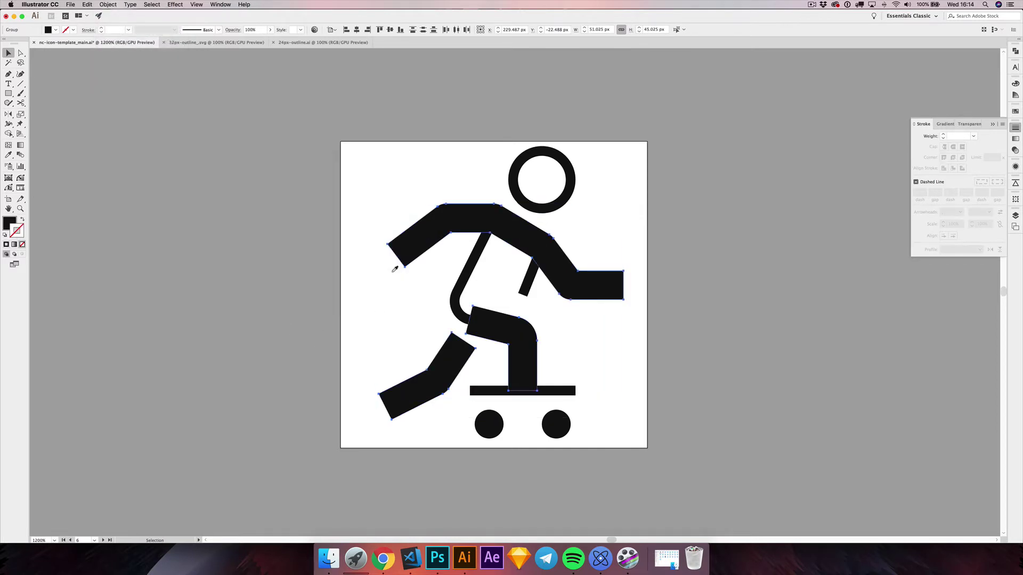
- Apply the head circle's unfilled 2 pt stroke style to the expanded arms and legs with the Eyedropper
key("i")
left_click(522, 189)
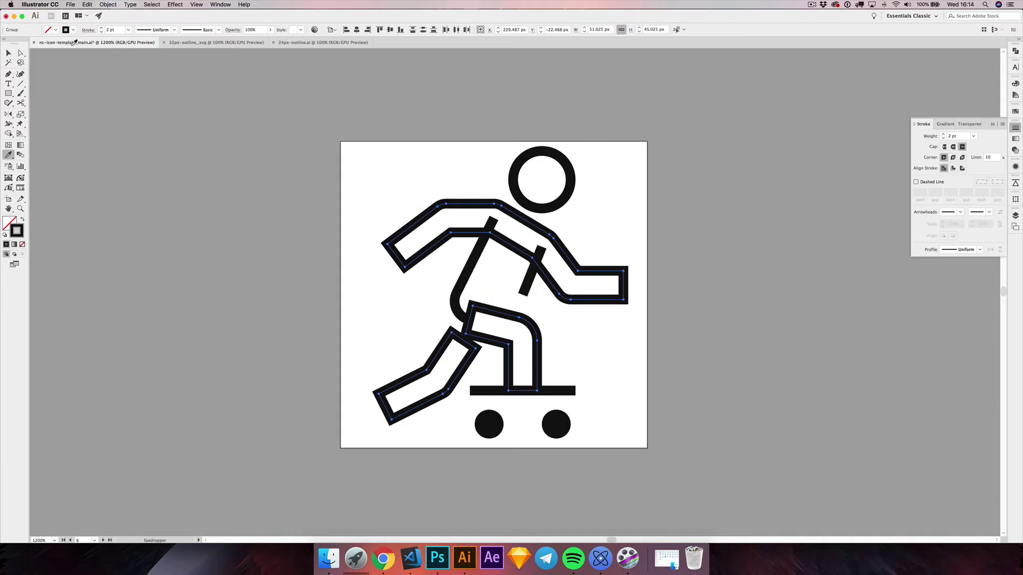
left_click(9, 53)
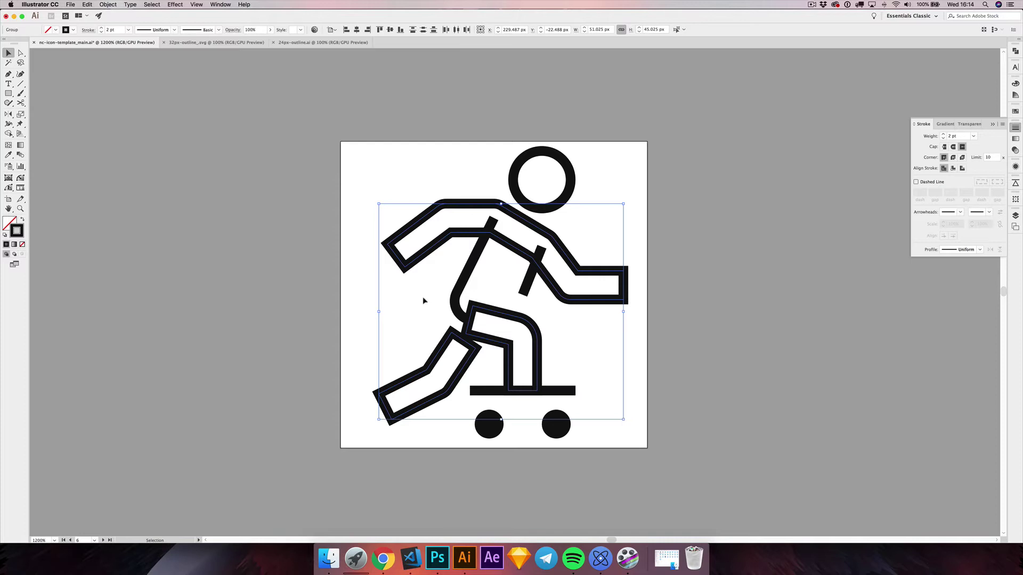
- Undo the Eyedropper styling and the expansion of the skater's arms and legs
key("super+z")
key("super+z")
key("super+z")
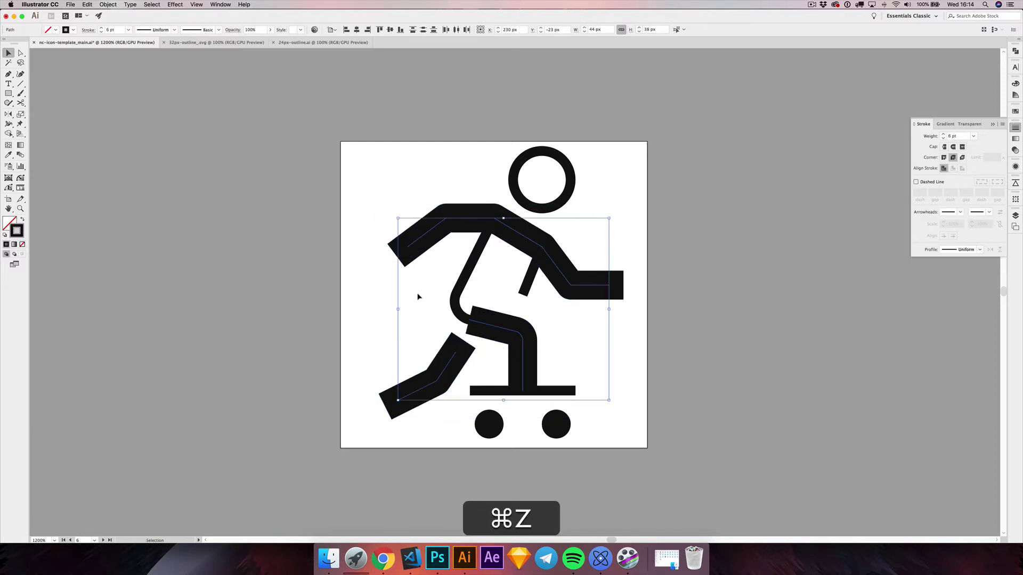
left_click(418, 294)
- Show the grid and lower the arms path's two shoulder anchor points to X 229 px, Y -40 px and X 220 px, Y -40 px
left_click_drag(430, 288, 462, 265)
left_click(410, 232)
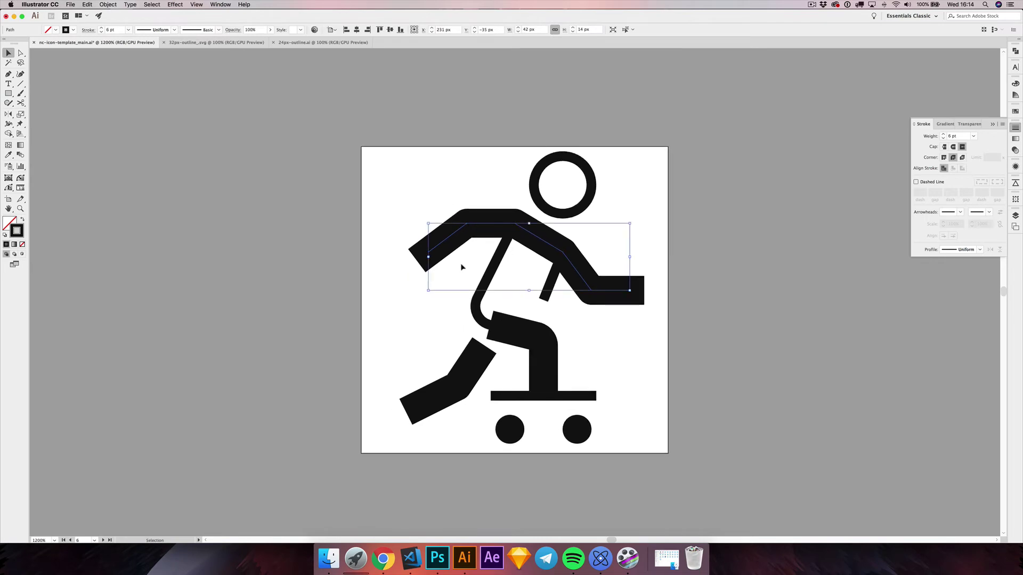
key("a")
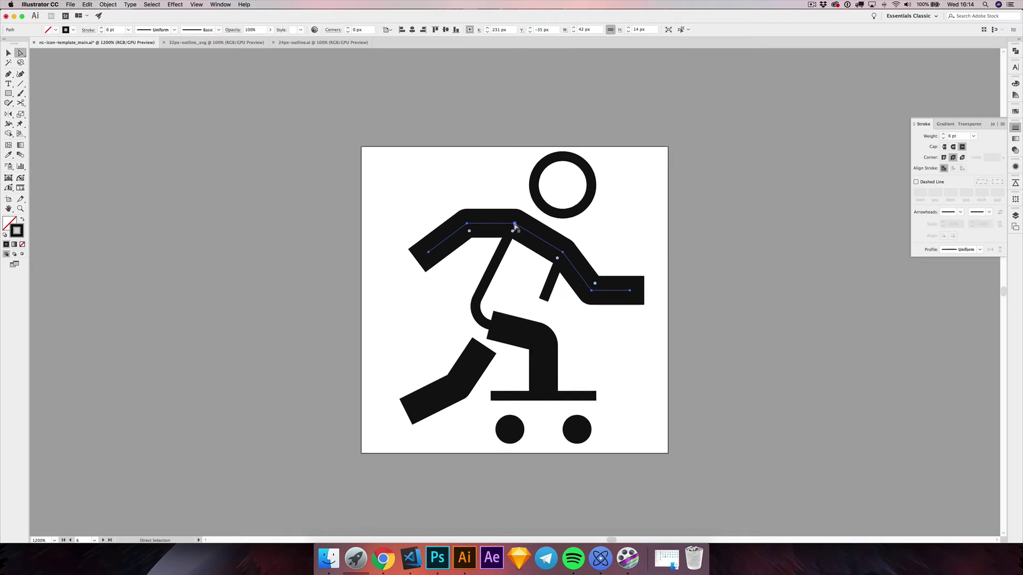
key("alt+super+apostrophe")
scroll(538, 242, "up", 1)
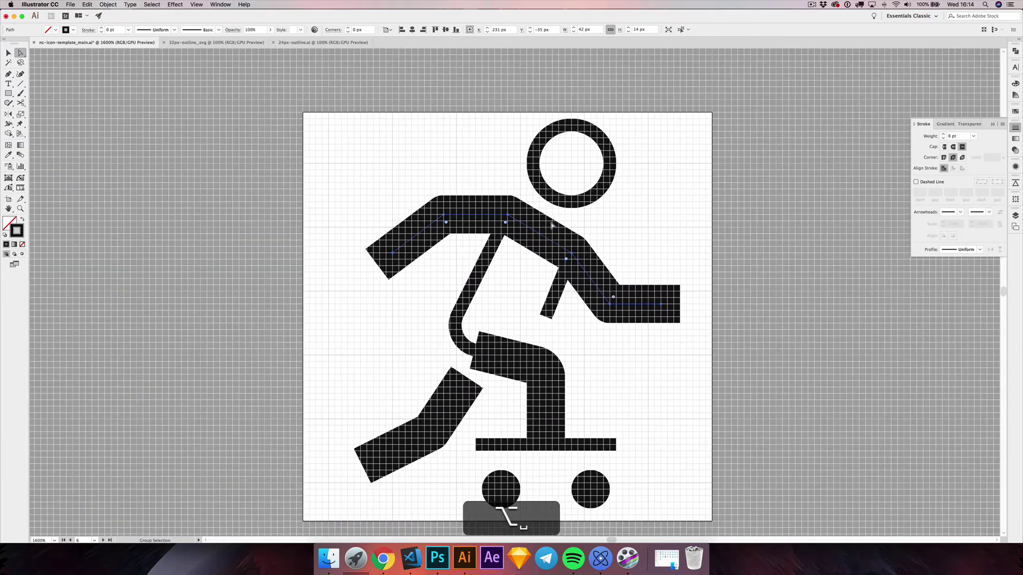
left_click_drag(505, 221, 512, 227)
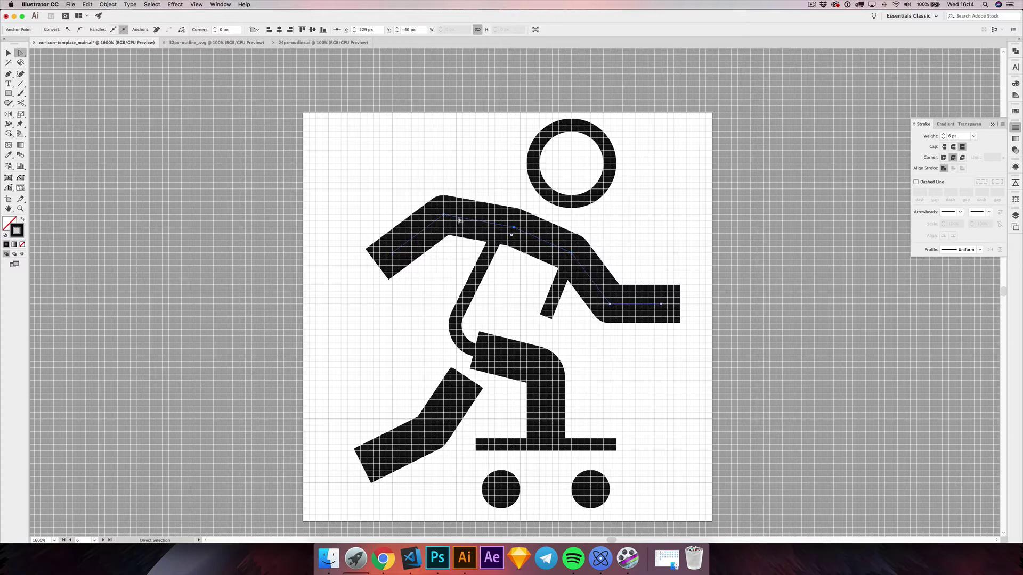
left_click_drag(443, 215, 455, 227)
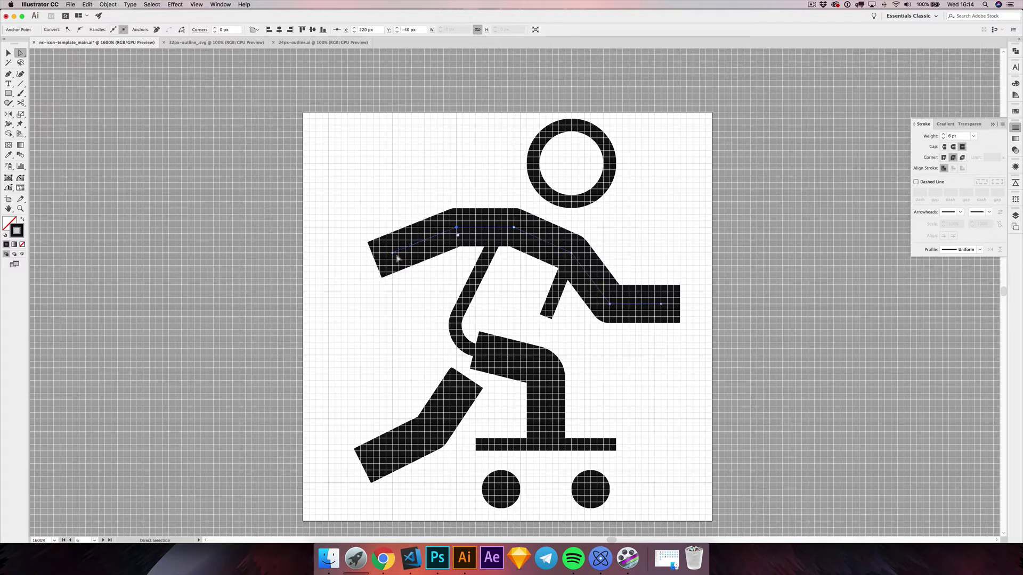
- Move the rear hand's end point to X 213 px, Y -35 px and raise the front forearm by about 1 px
left_click_drag(392, 253, 411, 259)
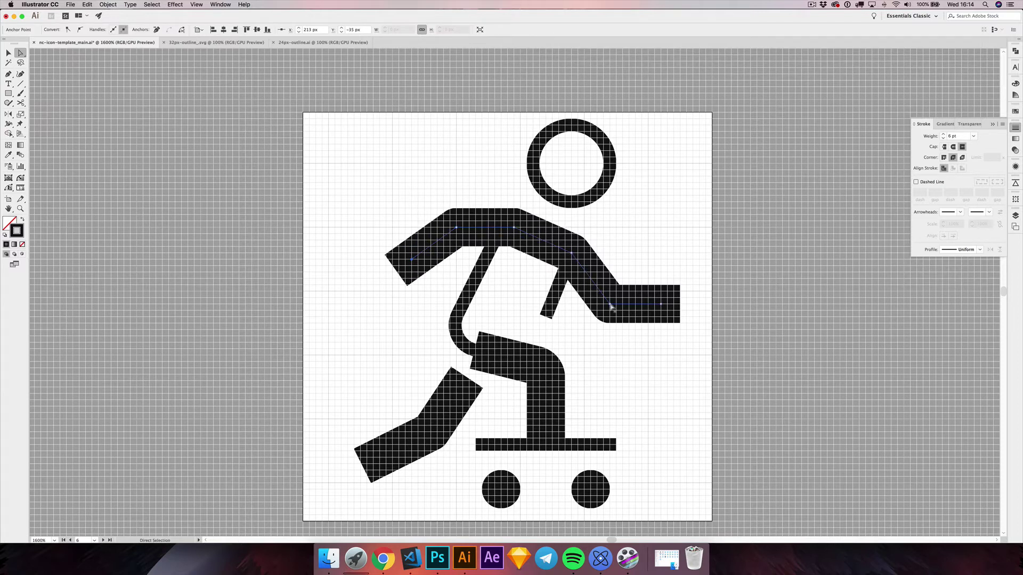
left_click_drag(610, 306, 660, 297)
left_click(660, 260)
left_click_drag(657, 259, 639, 240)
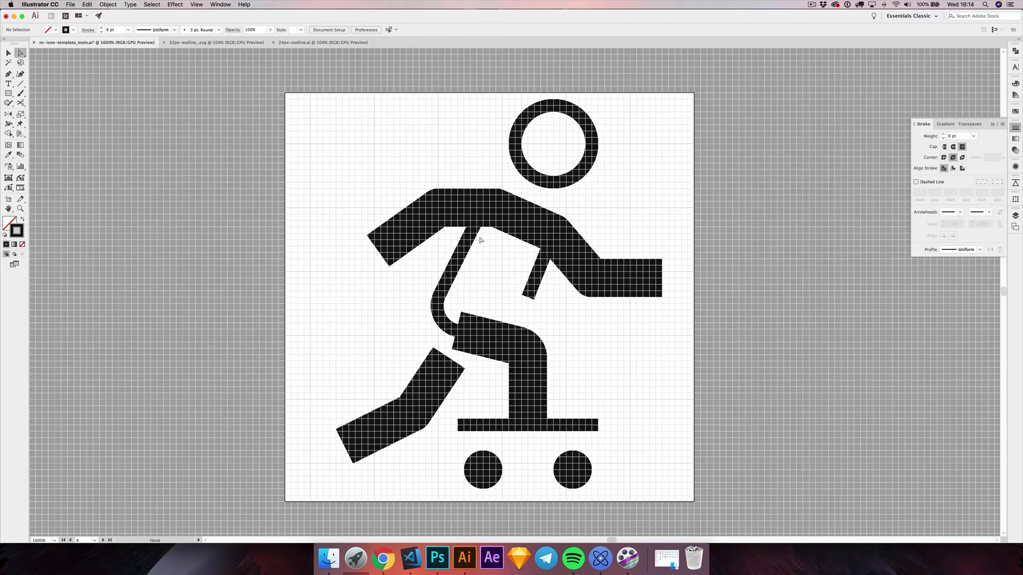
- Reshape the standing leg with the Direct Selection tool so the thigh slopes more steeply into a tighter knee bend
left_click(527, 359)
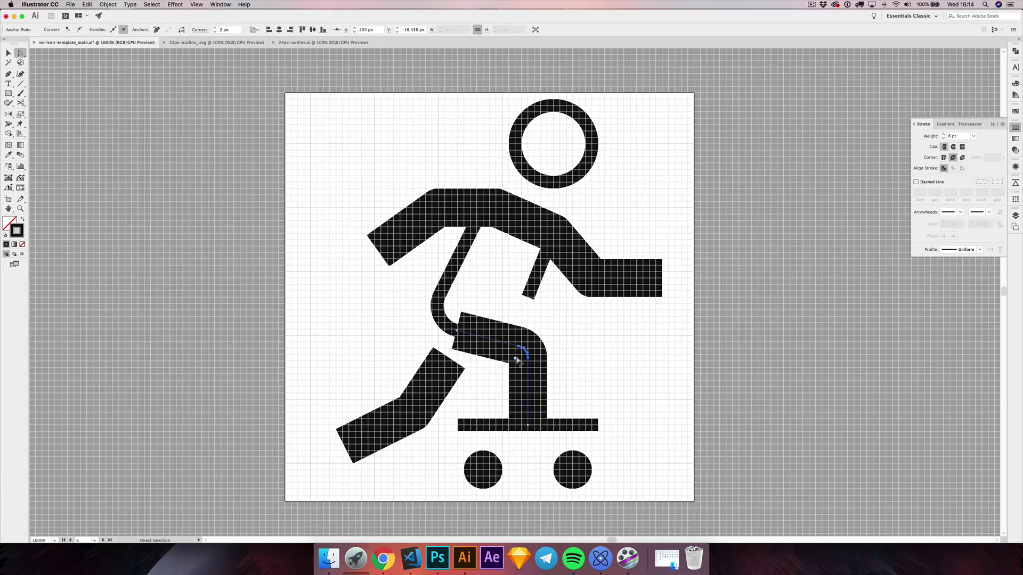
left_click_drag(520, 354, 536, 345)
mouse_move(456, 331)
left_mouse_down()
mouse_move(457, 319)
mouse_move(467, 319)
left_mouse_up()
left_click(456, 330)
left_click(494, 359)
left_click_drag(494, 360, 501, 357)
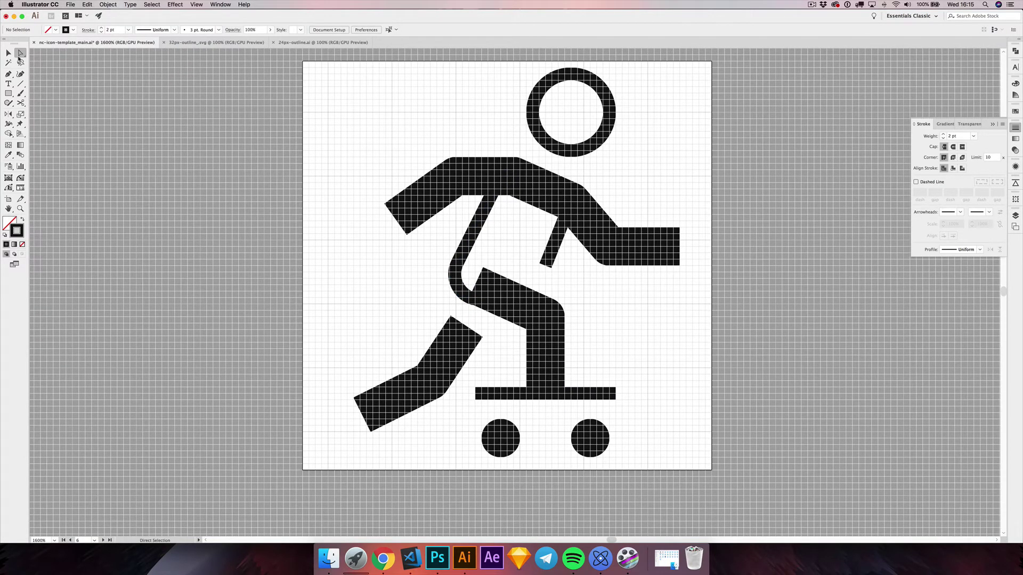
- Apply the short torso line's unfilled 2 pt stroke style to both skateboard wheels with the Eyedropper
left_click(8, 53)
left_click_drag(480, 430, 610, 460)
key("i")
left_click(583, 233)
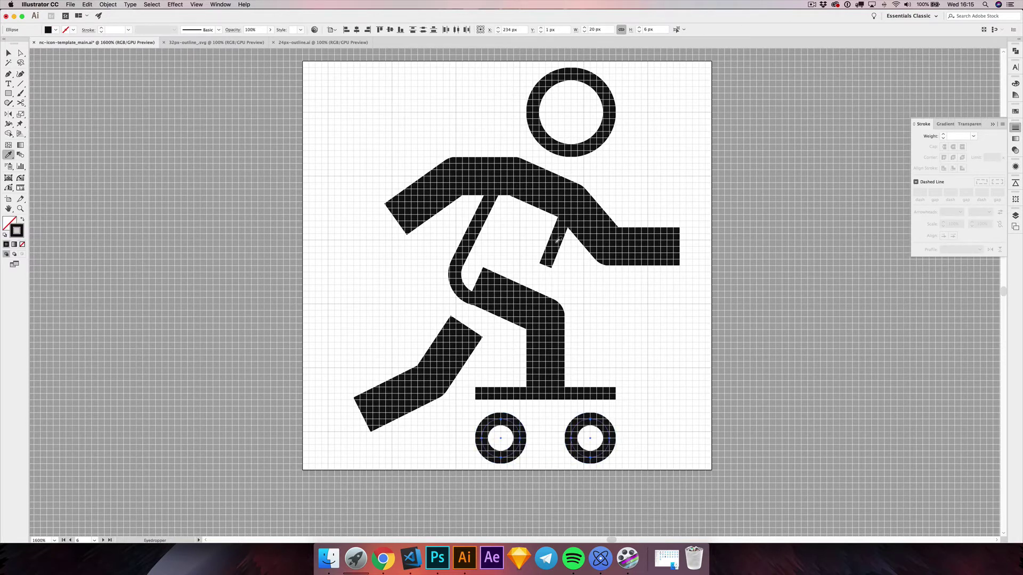
key("v")
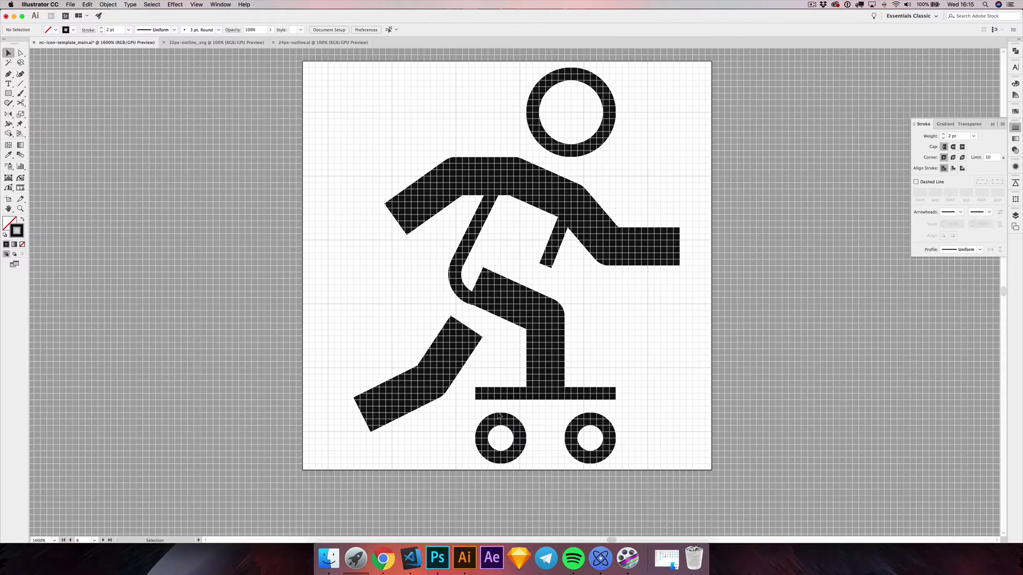
- Resize both wheel circles proportionally from their centres to 4 × 4 px
left_click(513, 450)
mouse_move(521, 460)
left_mouse_down()
mouse_move(542, 465)
mouse_move(514, 452)
left_mouse_up()
left_click(595, 457)
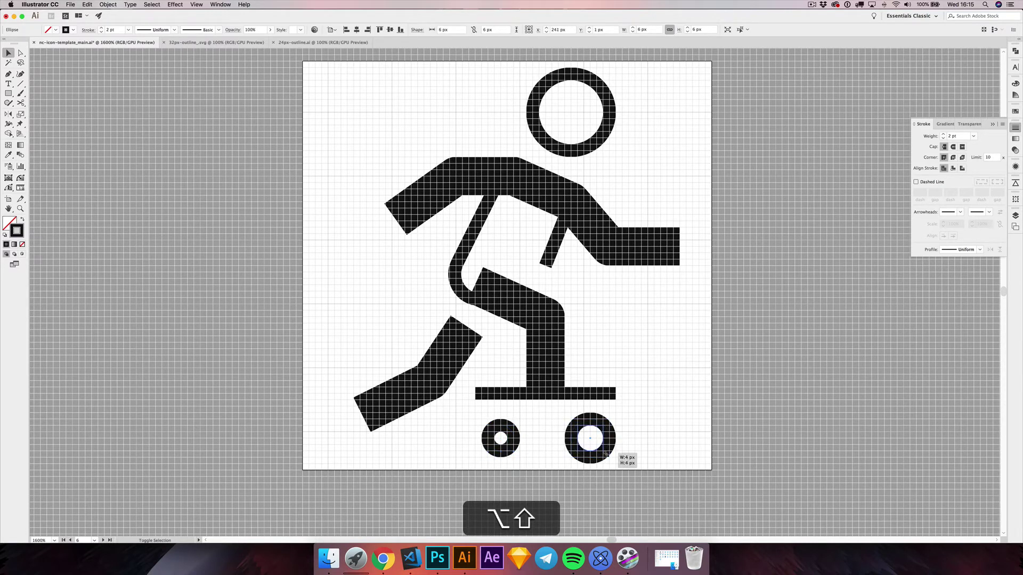
left_click_drag(616, 464, 609, 457)
left_click(543, 414)
- Move the skateboard deck and both wheels down together by 1 px
left_click_drag(516, 411, 617, 466)
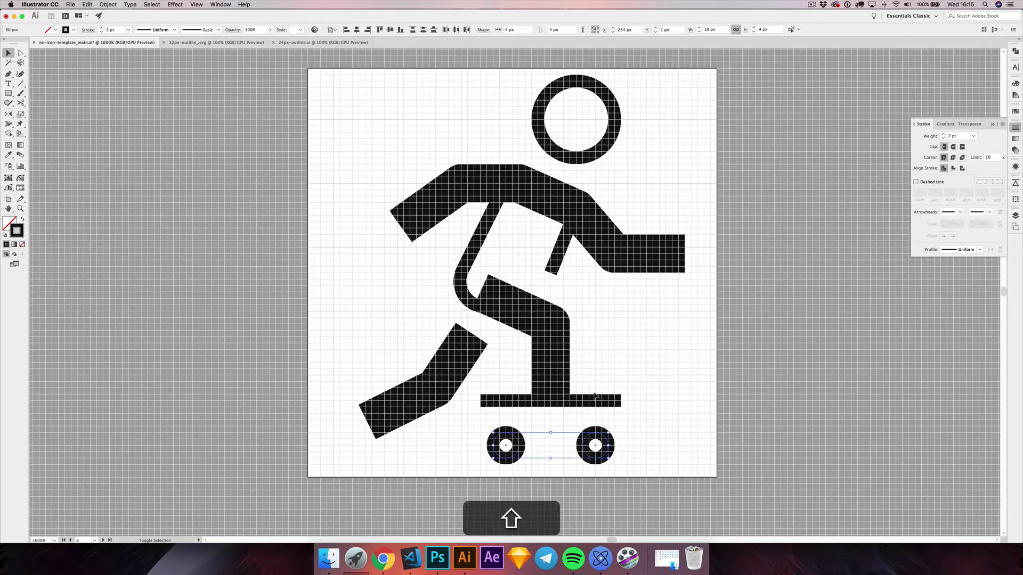
left_click_drag(605, 411, 605, 411)
key("Down")
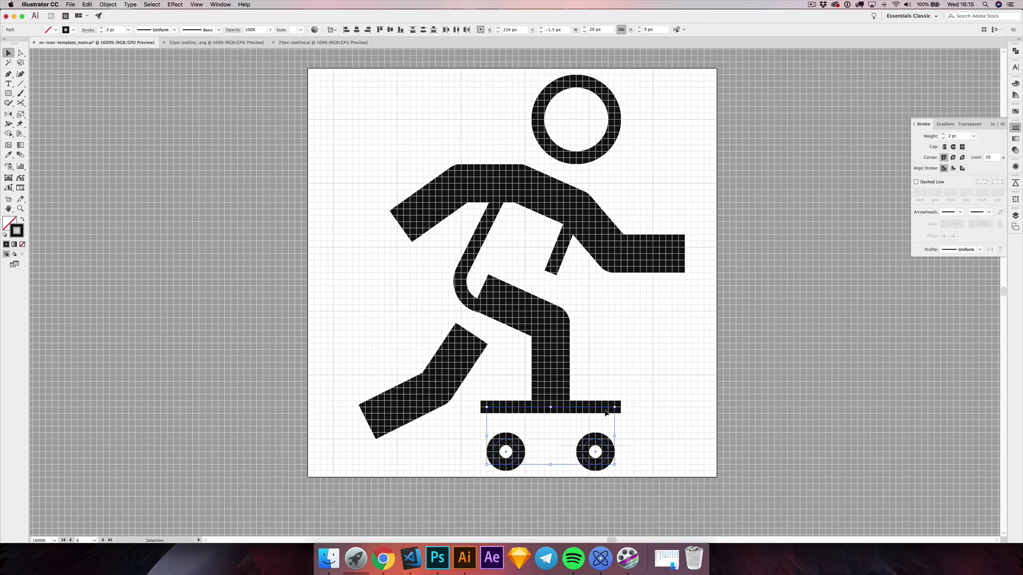
left_click(648, 374)
- Hide the grid and move the hand-drawn skateboarder sketch to just above the 64 px artboard as a reference
scroll(527, 424, "down", 4)
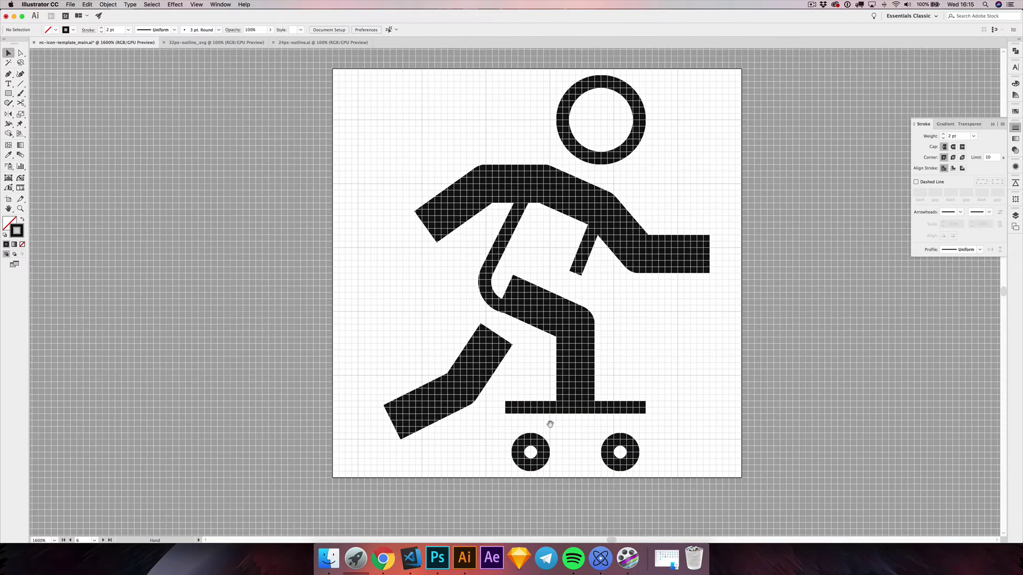
key("super+'")
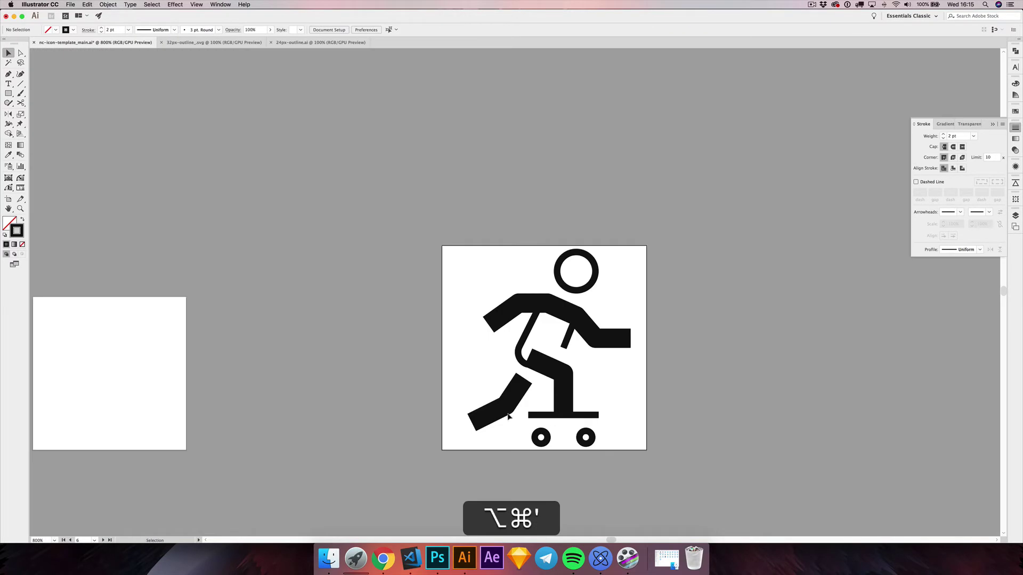
scroll(509, 415, "down", 1)
left_click_drag(382, 374, 508, 360)
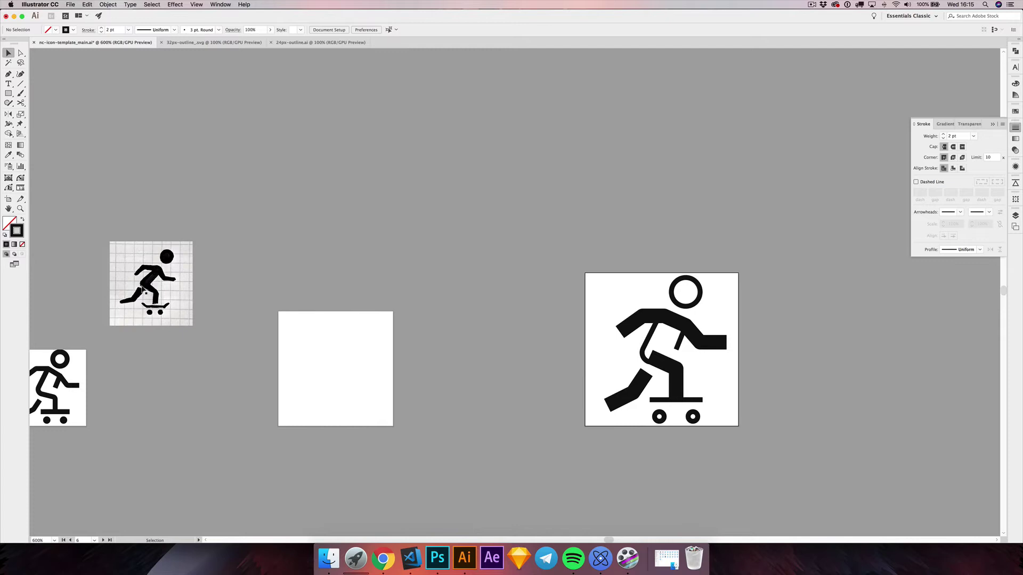
left_click_drag(651, 222, 651, 222)
left_click(744, 288)
scroll(742, 288, "up", 2)
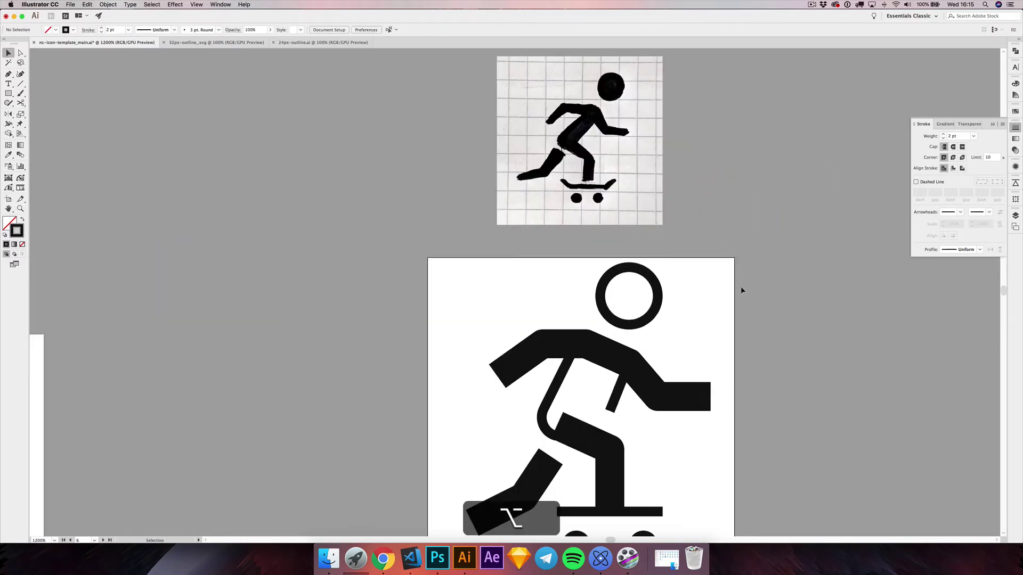
- Show the grid, cut the skateboard deck line at its midpoint with the Scissors tool and delete its right half
left_click_drag(581, 175, 558, 151)
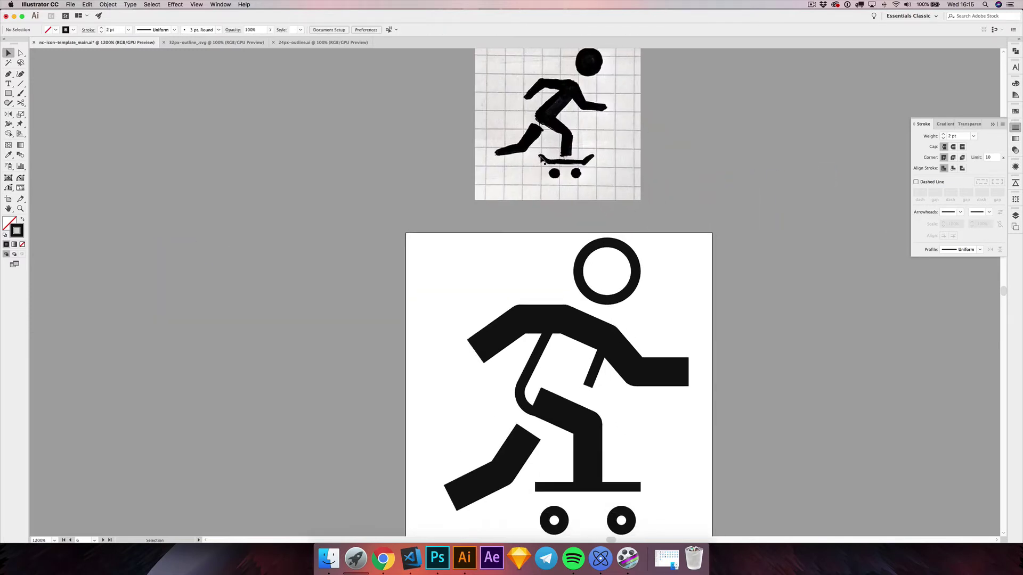
left_click_drag(530, 215, 530, 212)
scroll(527, 214, "down", 2)
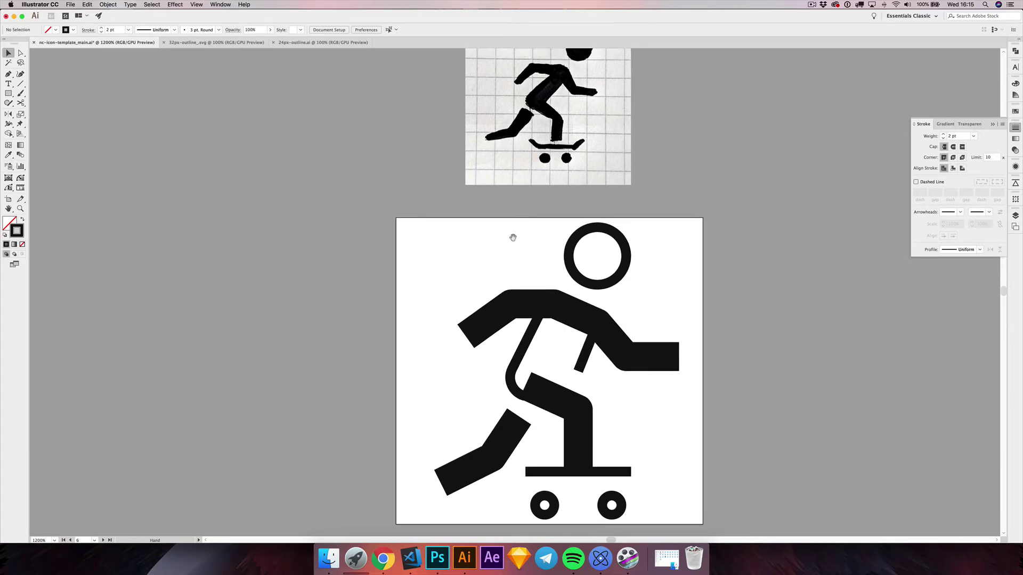
scroll(490, 267, "down", 3)
scroll(469, 288, "down", 5)
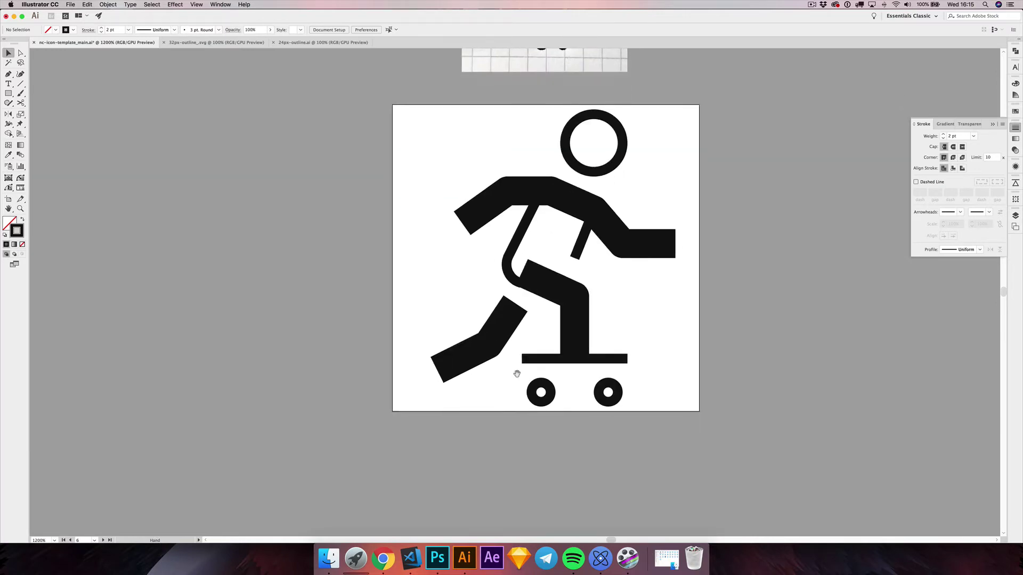
key("alt+super+'")
scroll(532, 370, "up", 1)
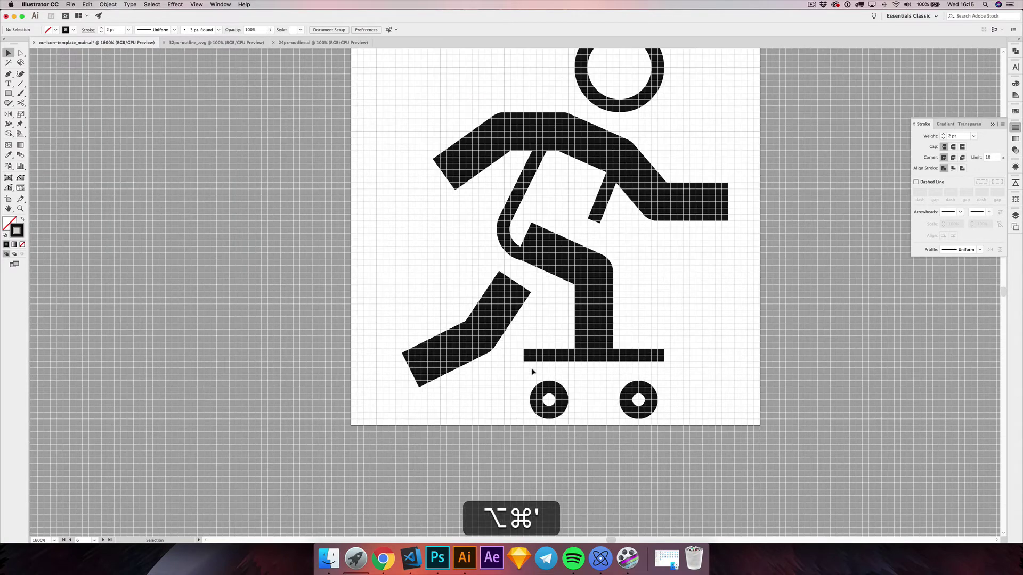
left_click(540, 355)
scroll(600, 376, "up", 1)
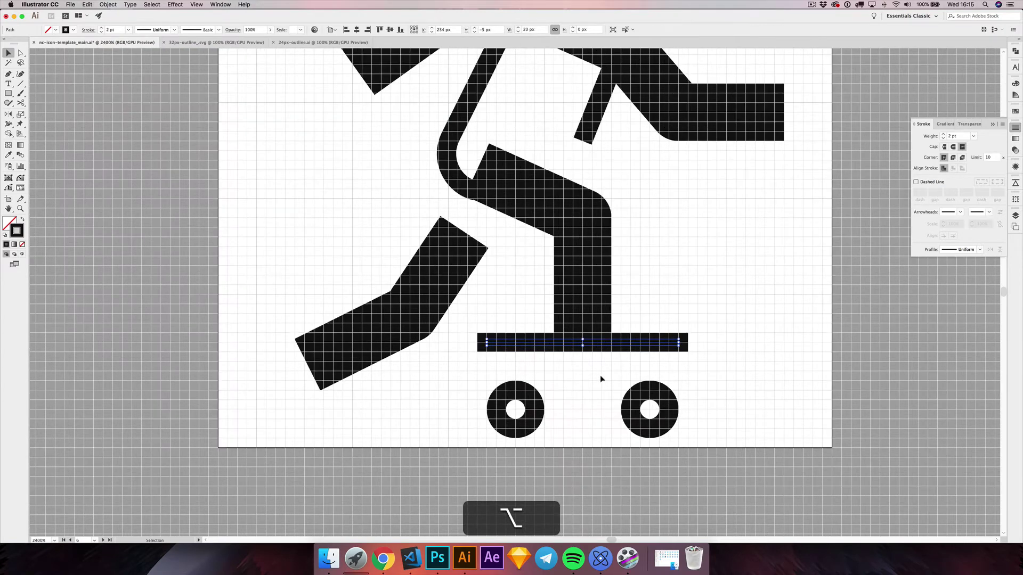
key("c")
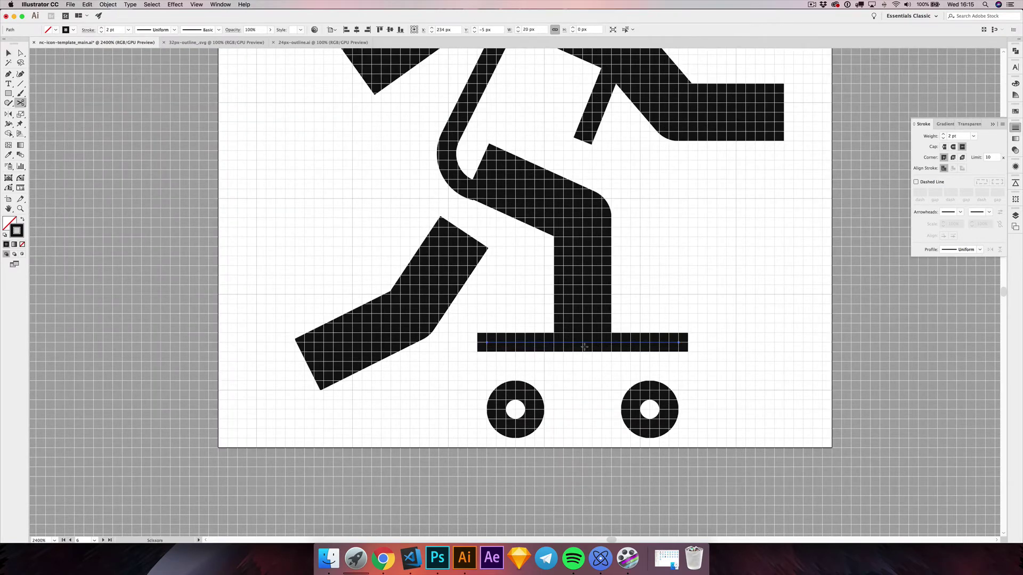
left_click(583, 342)
key("v")
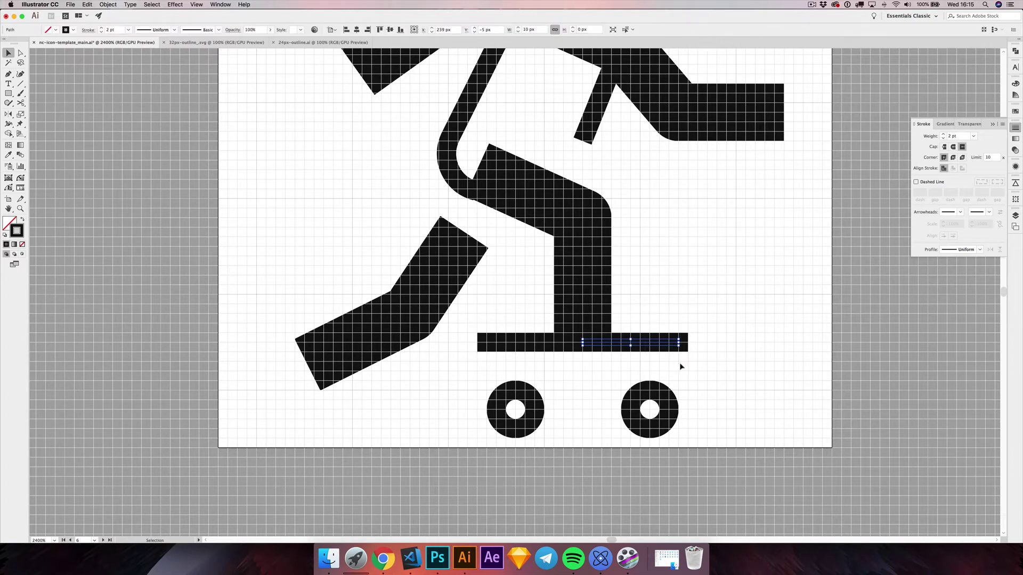
key("Delete")
- Add an anchor point to the remaining deck half at X 228 px, Y -5 px and raise its outer end to X 224 px, Y -7 px
left_click(514, 336)
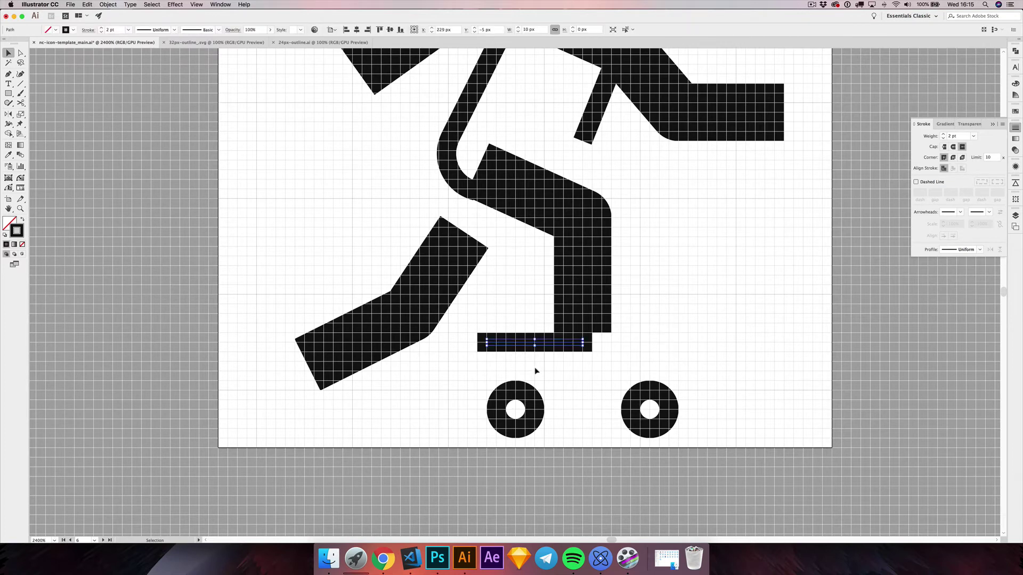
key("p")
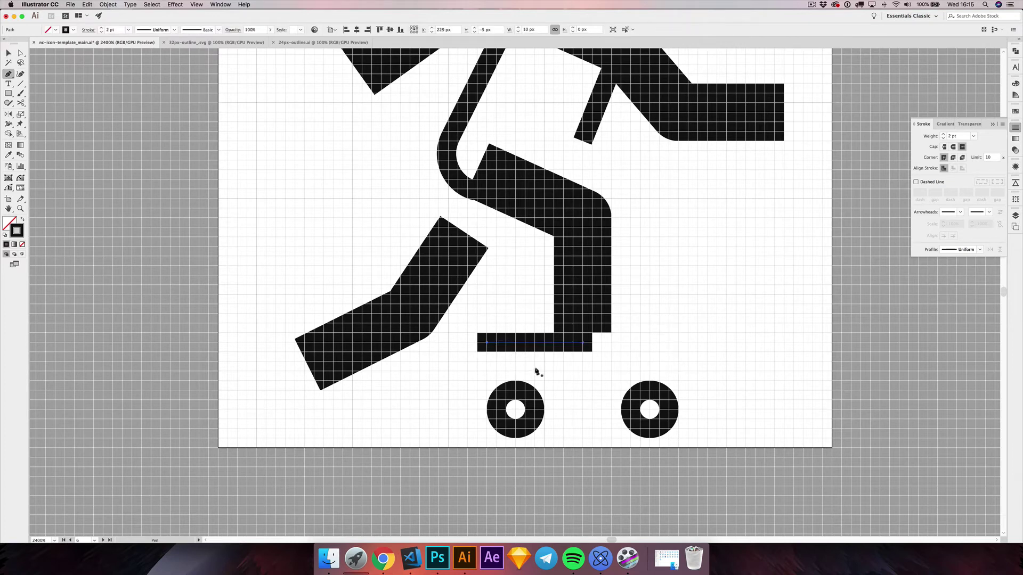
left_click(526, 343)
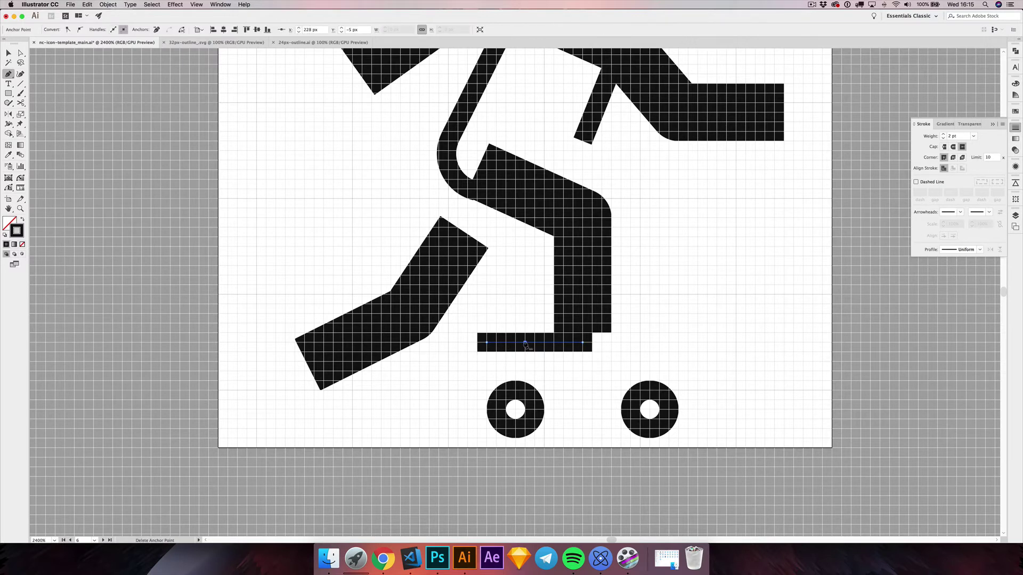
key("a")
left_click_drag(487, 342, 486, 323)
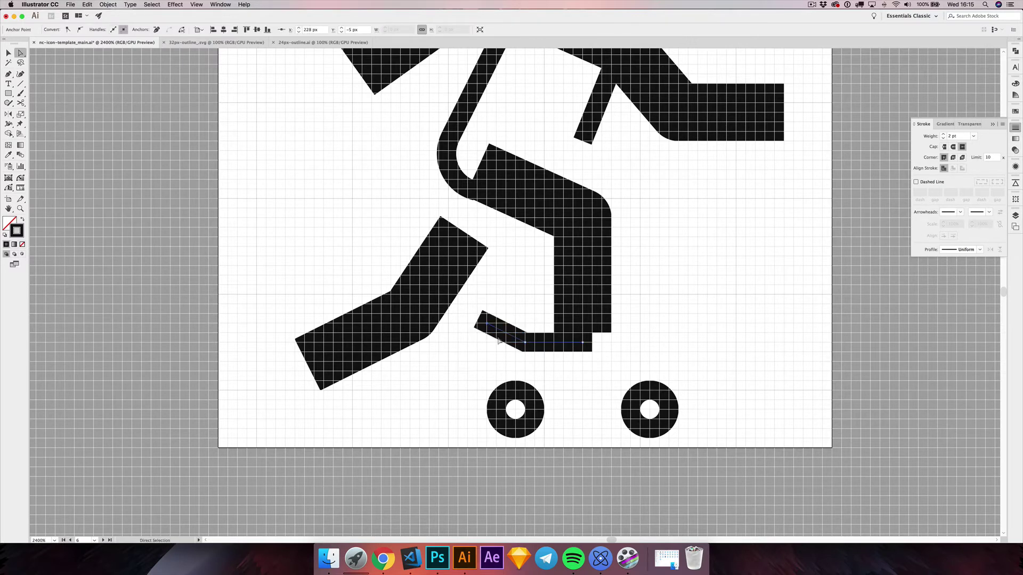
left_click(524, 344)
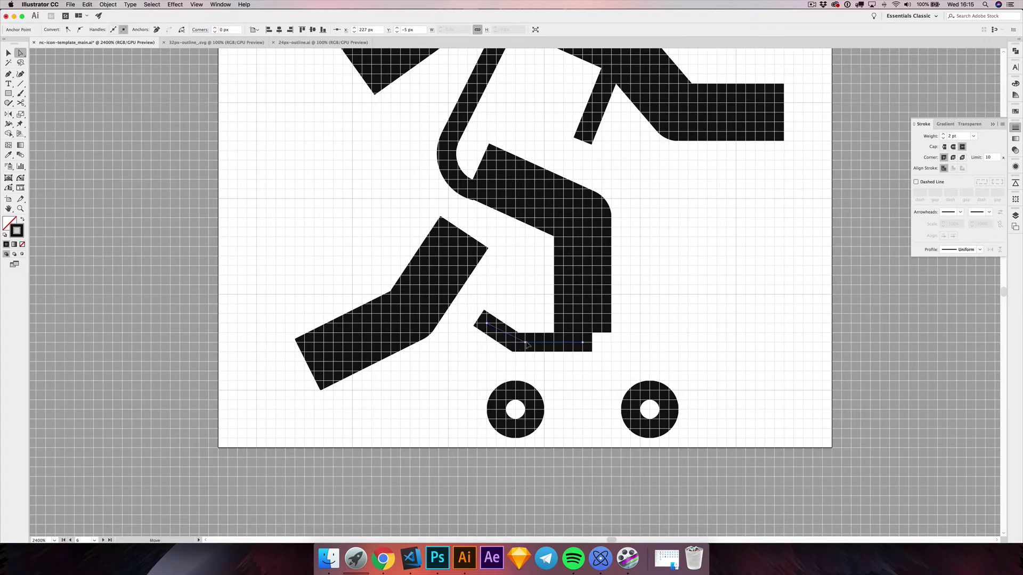
- Convert the deck's bend anchor into a smooth point with horizontal handles so the tail curves upward, and select the whole path
key("p")
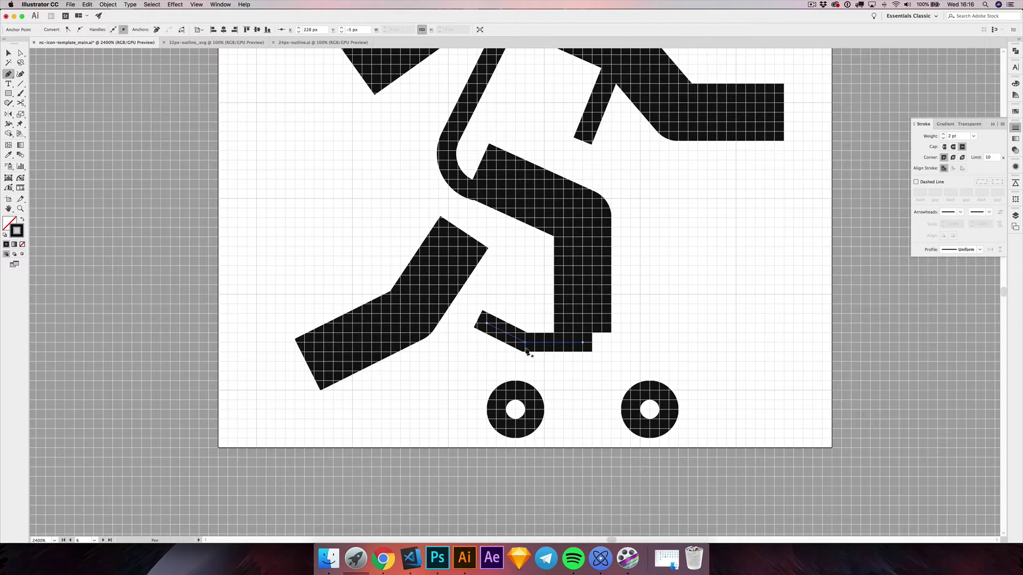
key("alt")
left_click_drag(526, 344, 542, 344)
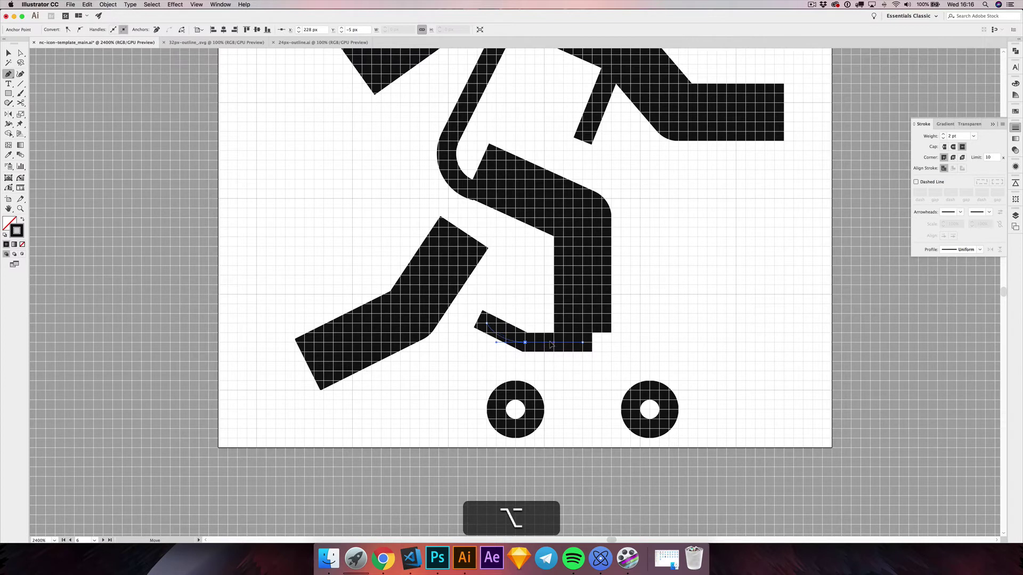
left_click_drag(551, 344, 548, 354)
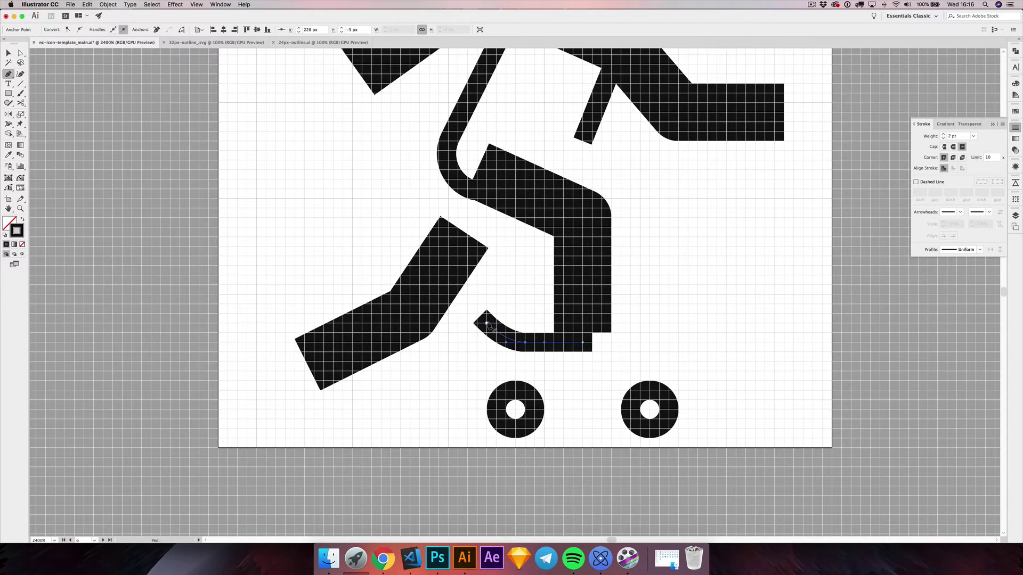
left_click(8, 53)
left_click(134, 149)
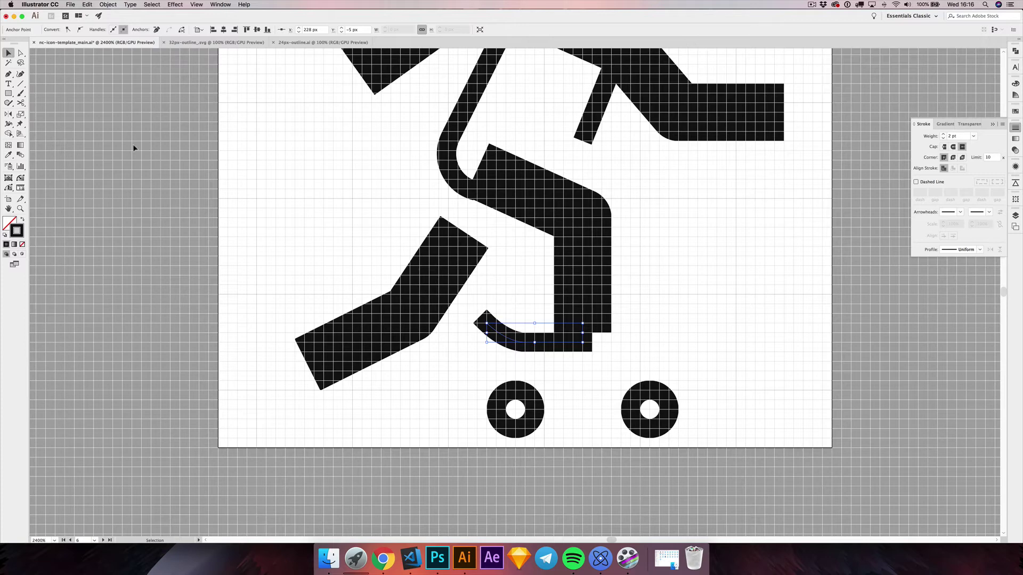
- Mirror a copy of the deck half horizontally about its inner end and join both halves into one deck path
left_click_drag(539, 366, 538, 365)
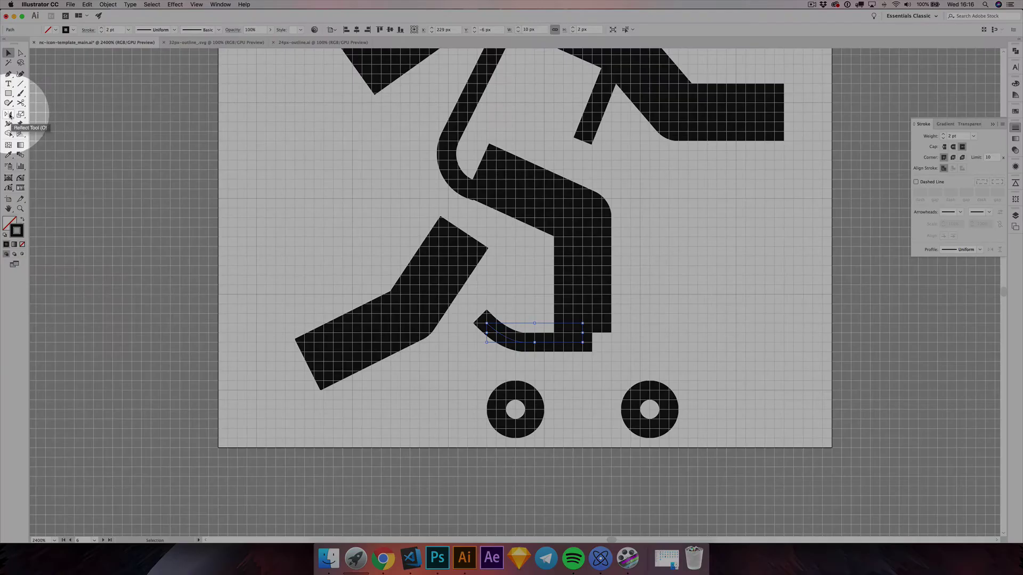
left_click(10, 115)
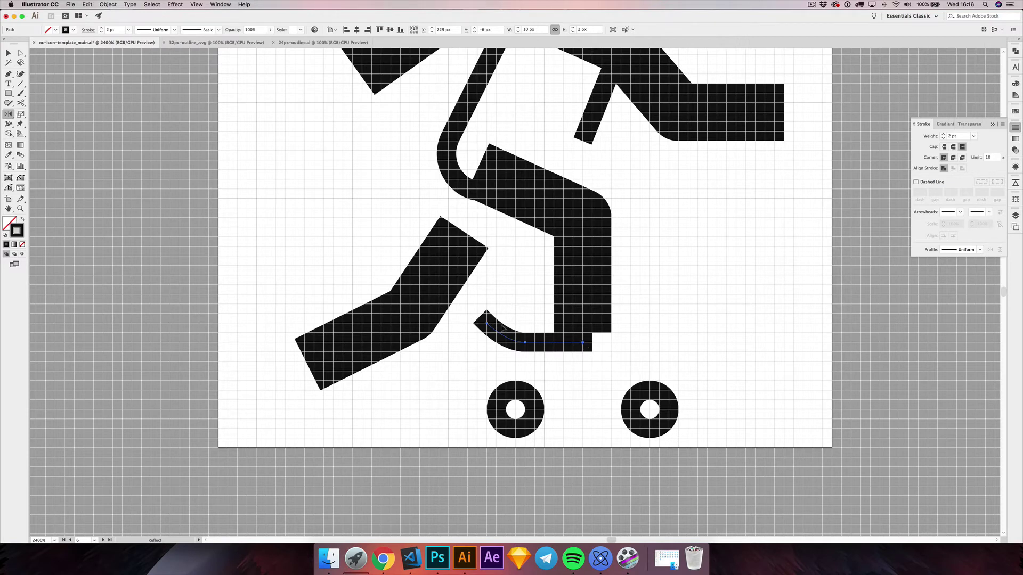
key("alt")
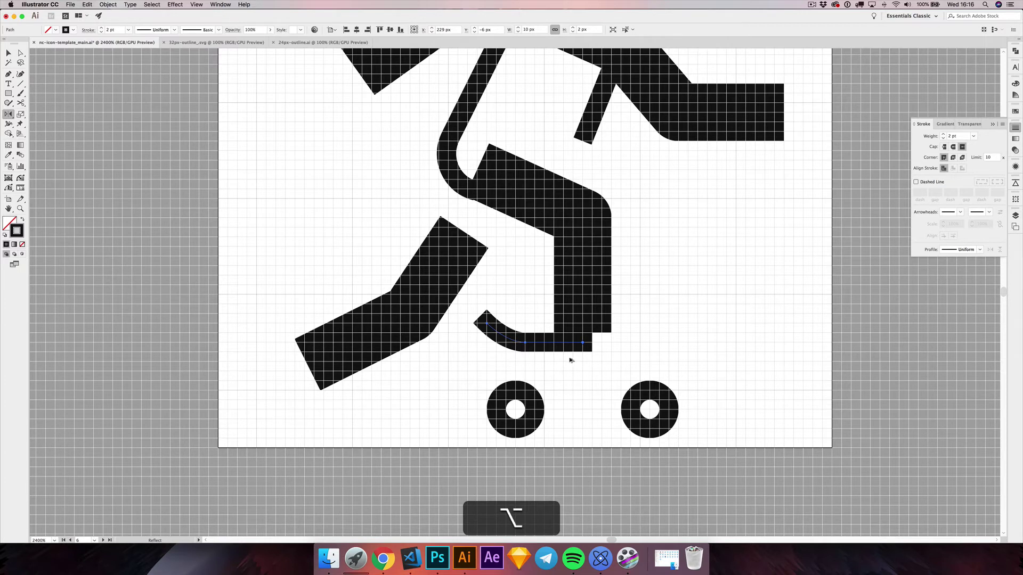
left_click_drag(566, 361, 605, 360)
key("alt+a")
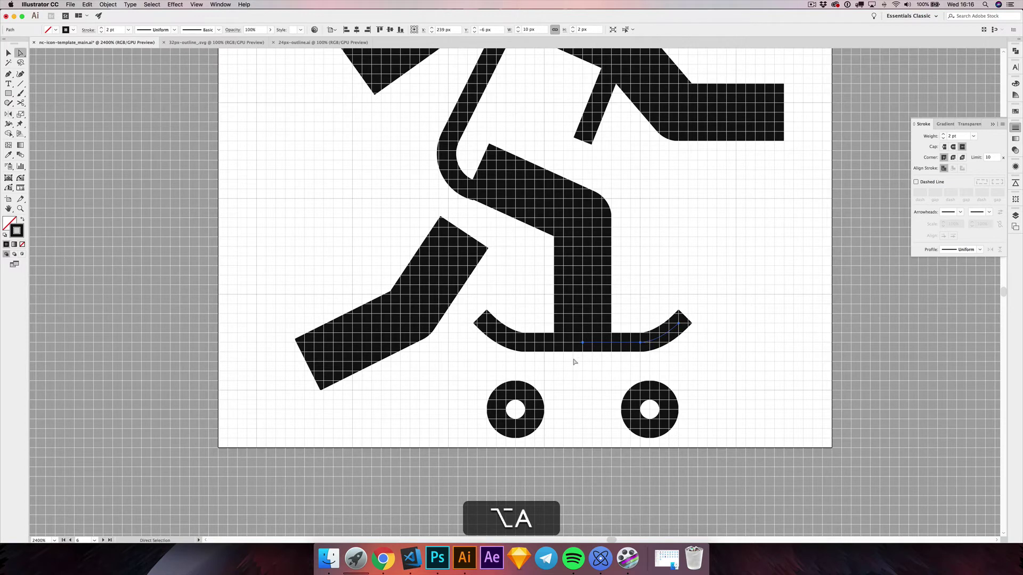
left_click(584, 347)
left_click(581, 345)
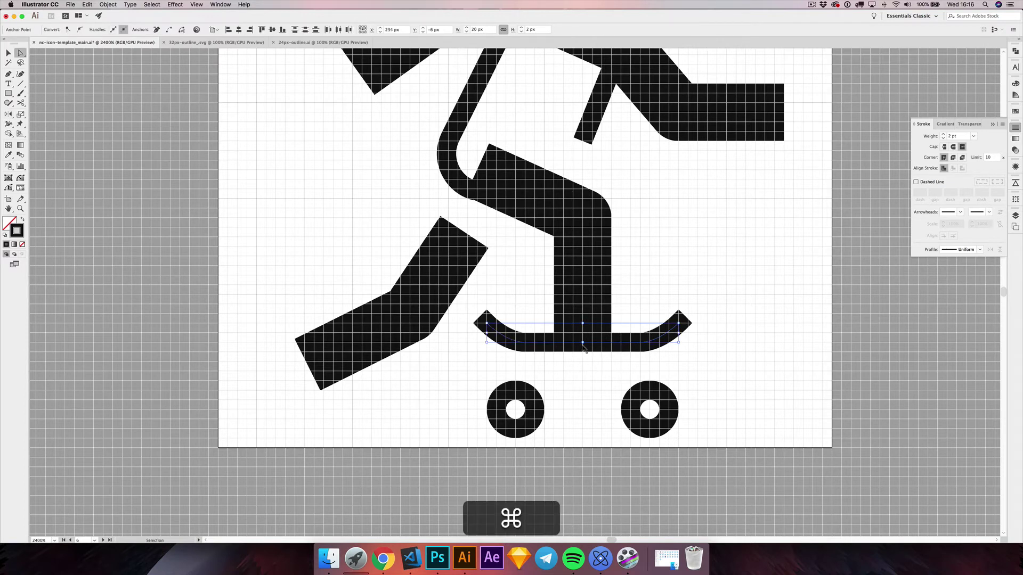
key("super+j")
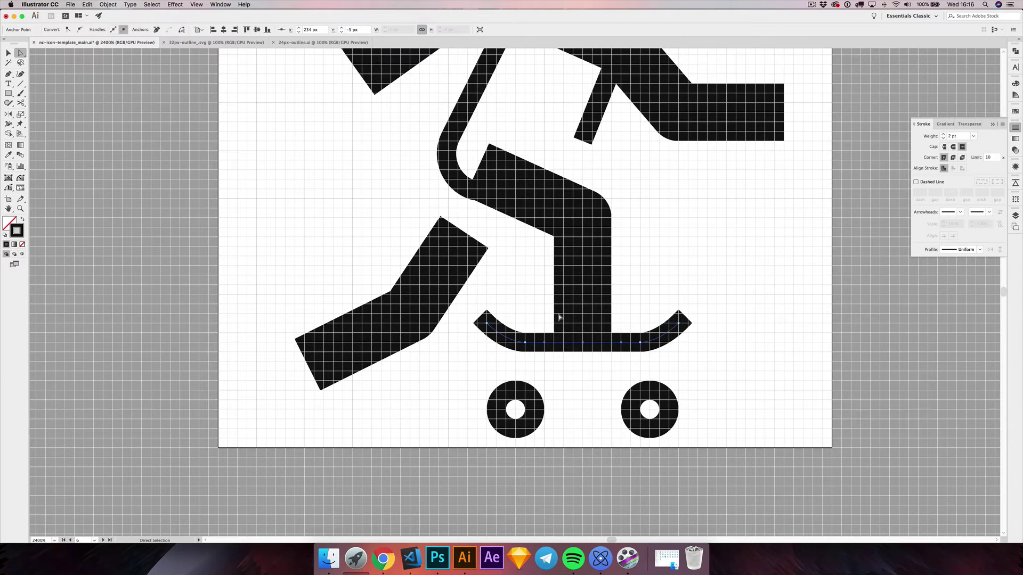
- Raise the front leg's lower end to Y -8 px, and remove the deck path's redundant middle anchor point
left_click(583, 334)
left_click_drag(583, 333, 582, 313)
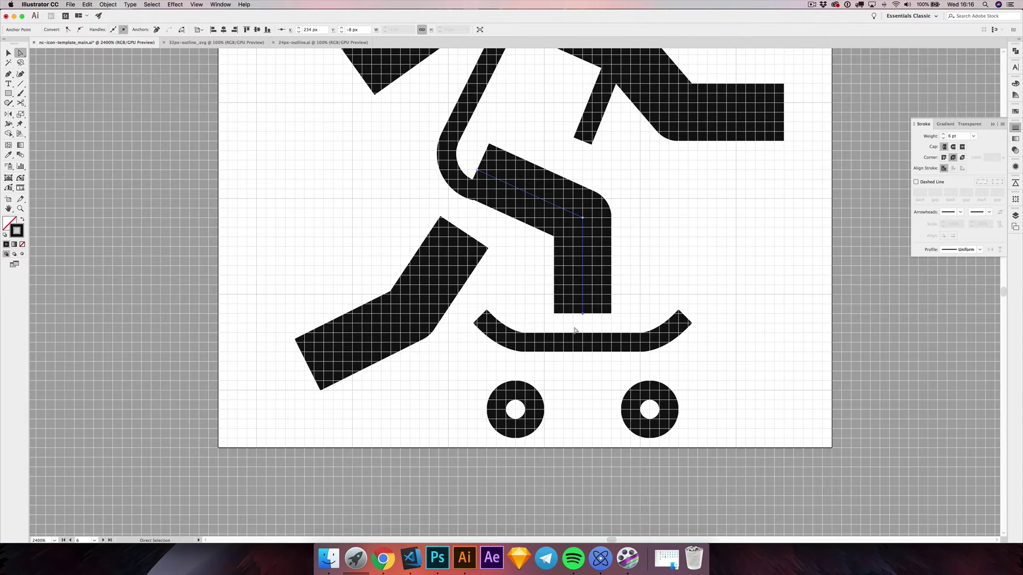
left_click(590, 358)
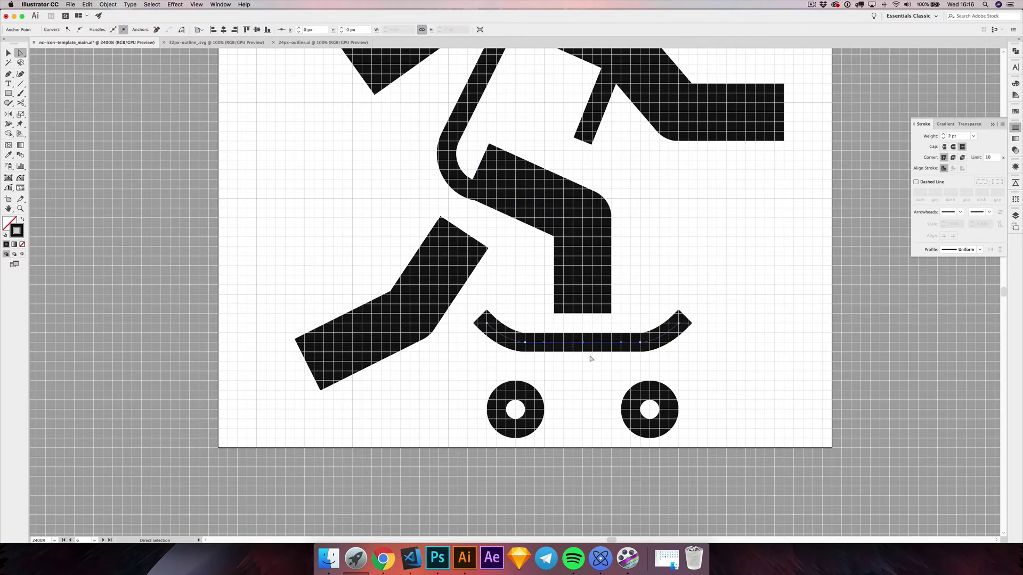
key("p")
left_click(583, 343)
left_click(8, 53)
left_click(171, 153)
- Try a 4 pt stroke weight on the skateboard deck and both wheels
scroll(289, 249, "up", 2)
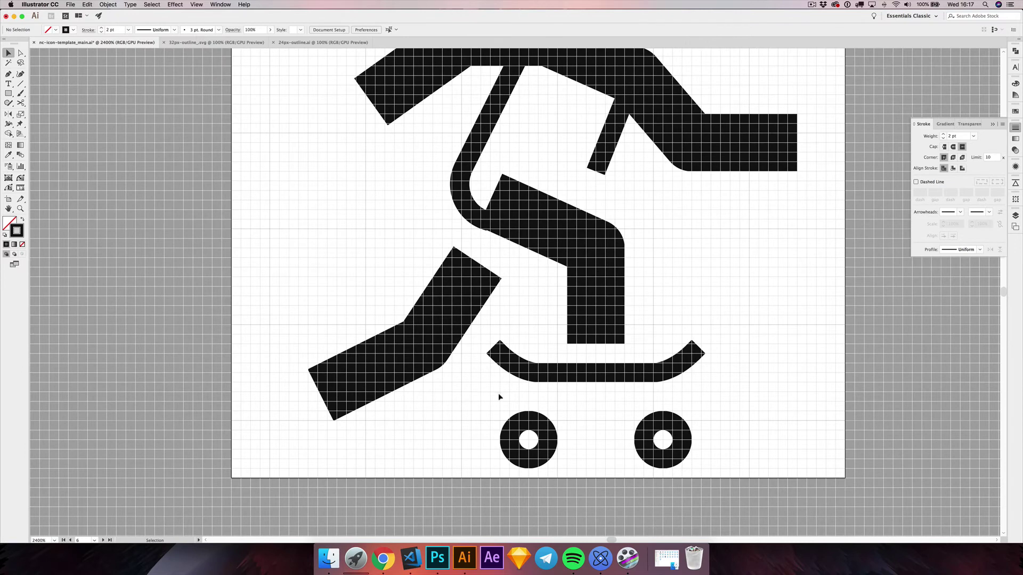
scroll(517, 341, "up", 3)
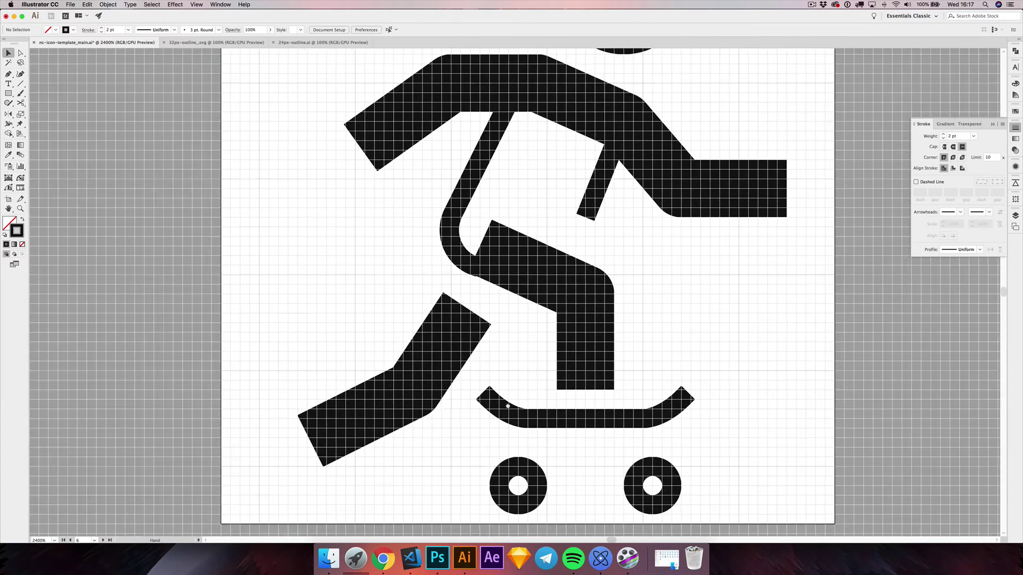
key("alt")
scroll(511, 442, "down", 2)
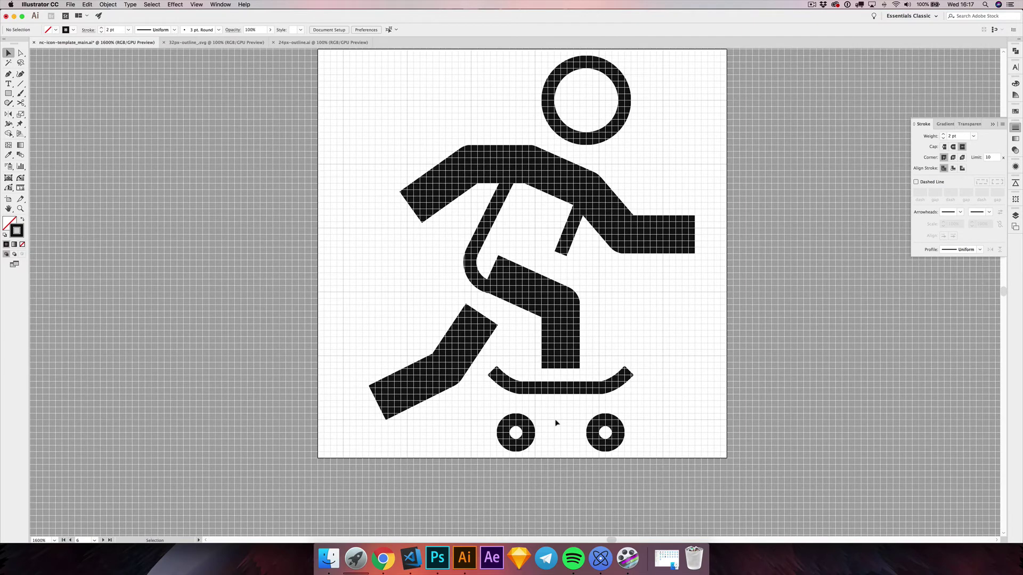
left_click_drag(488, 386, 650, 472)
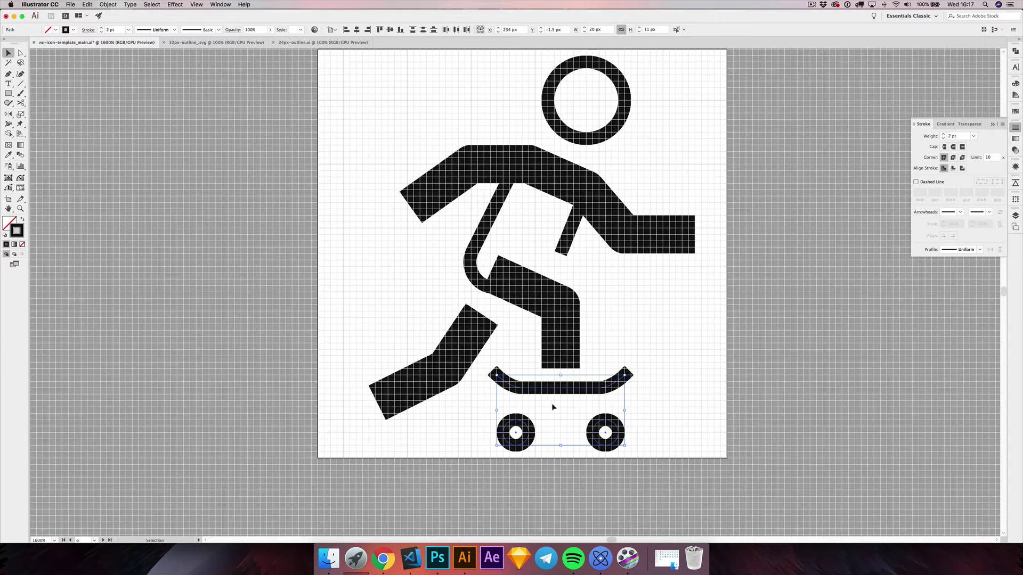
left_click(943, 134)
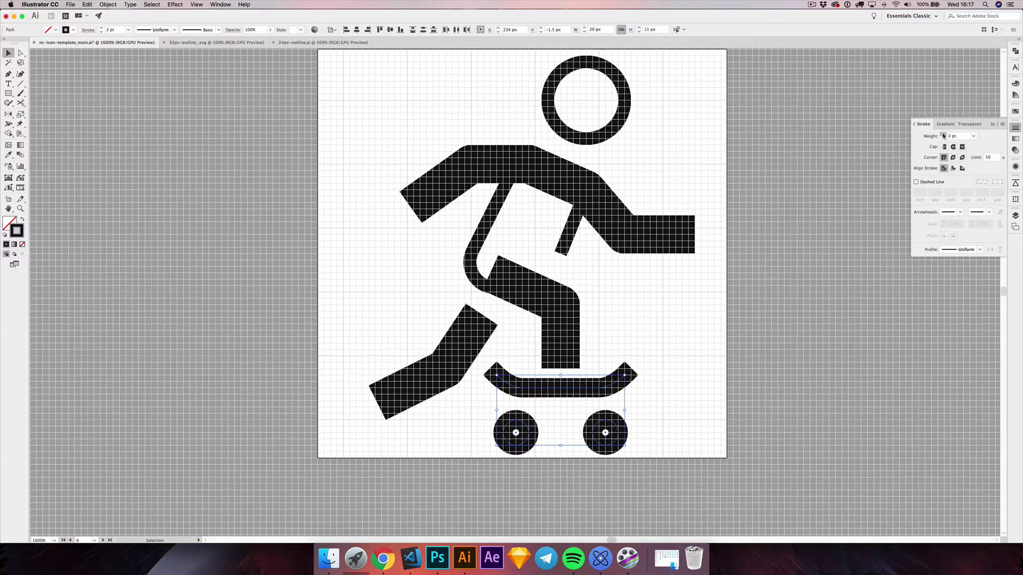
left_click(943, 135)
left_click(711, 353)
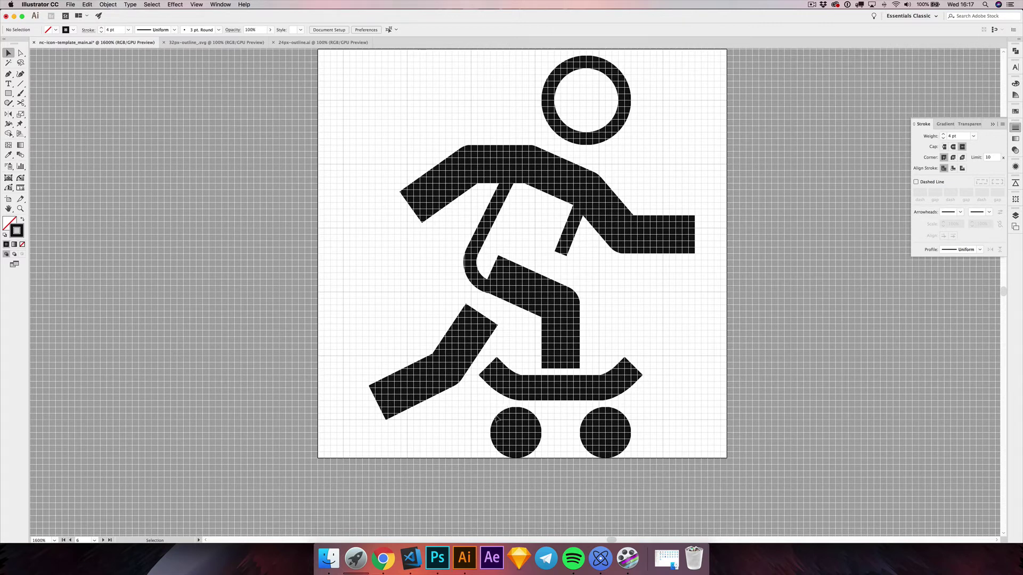
- Try both wheels closer beneath the thickened deck and return them to their original height
left_click_drag(504, 408, 681, 464)
key("Up")
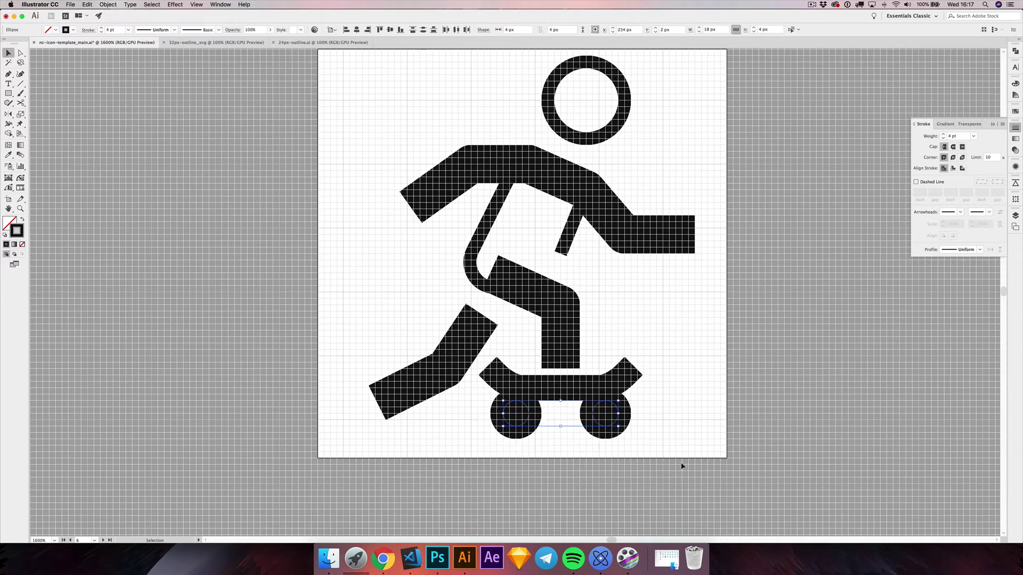
key("Down")
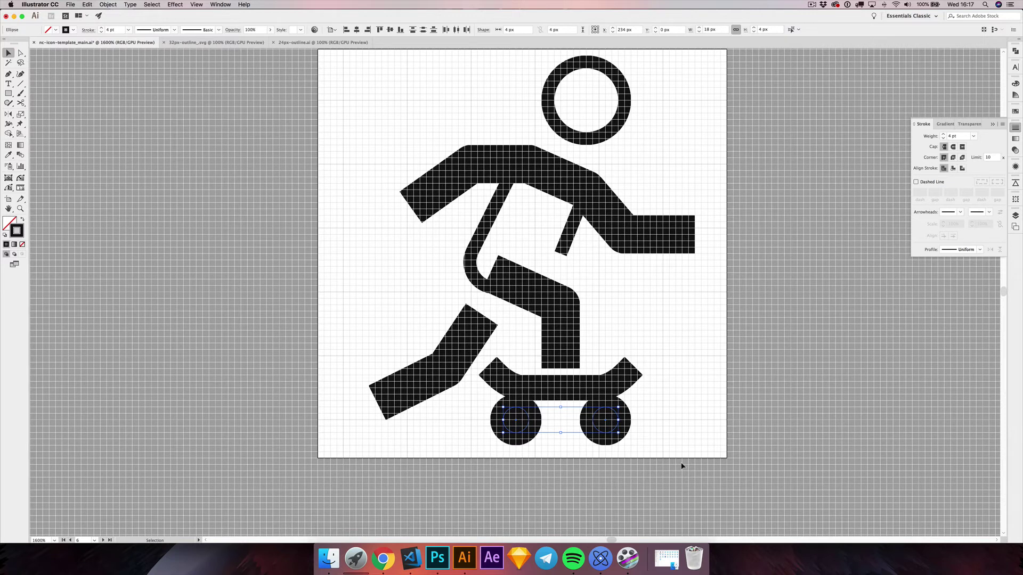
key("Down")
key("Down")
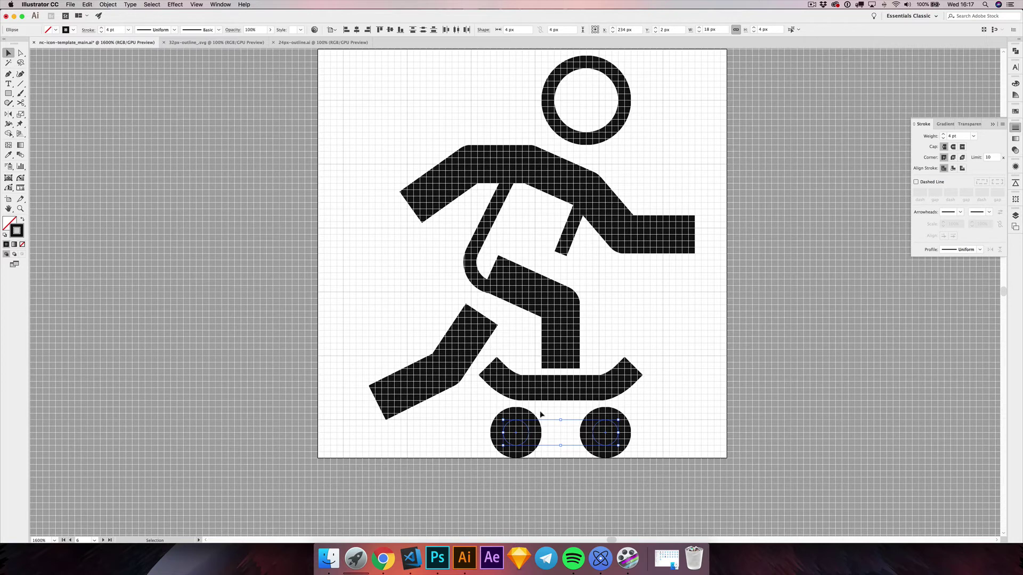
- Restore the 2 pt stroke weight on the deck and both wheels
left_click_drag(479, 385, 662, 465)
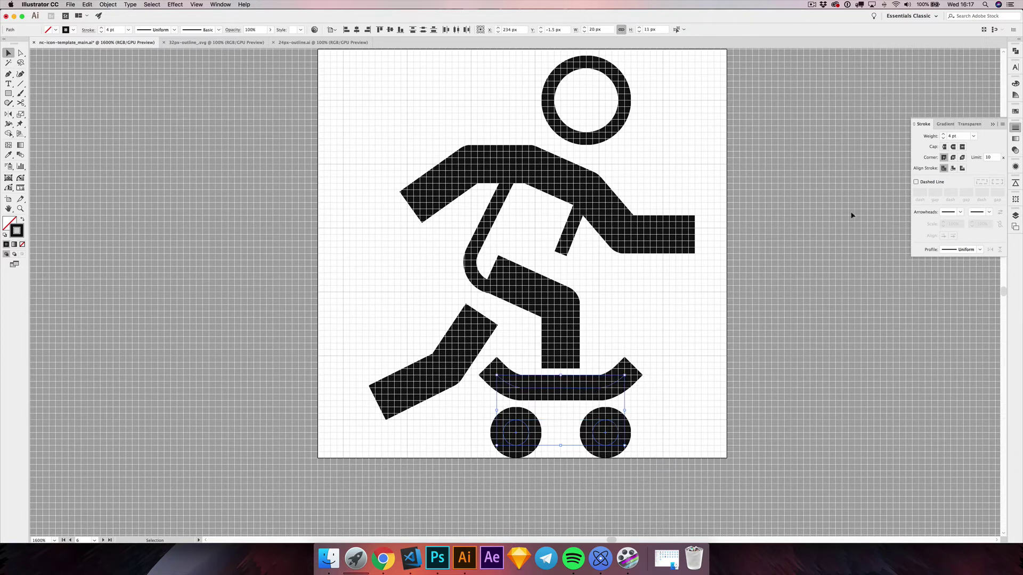
left_click(943, 138)
left_click(943, 139)
left_click(650, 432)
- Widen the skateboard deck to 22 px by moving the anchor points of each tail 1 px outward
scroll(665, 414, "down", 1)
scroll(664, 414, "left", 1)
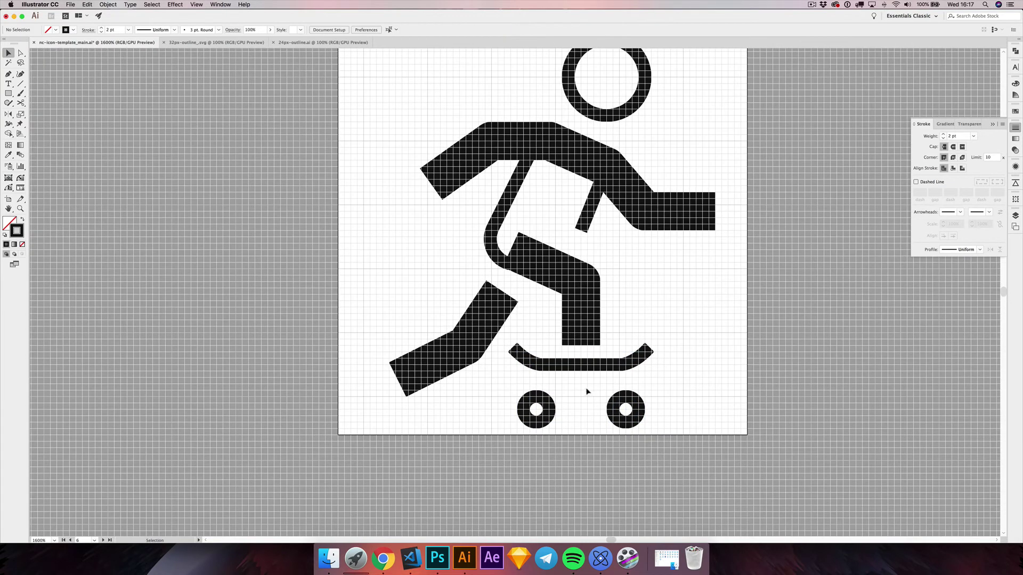
key("a")
left_click_drag(508, 343, 552, 376)
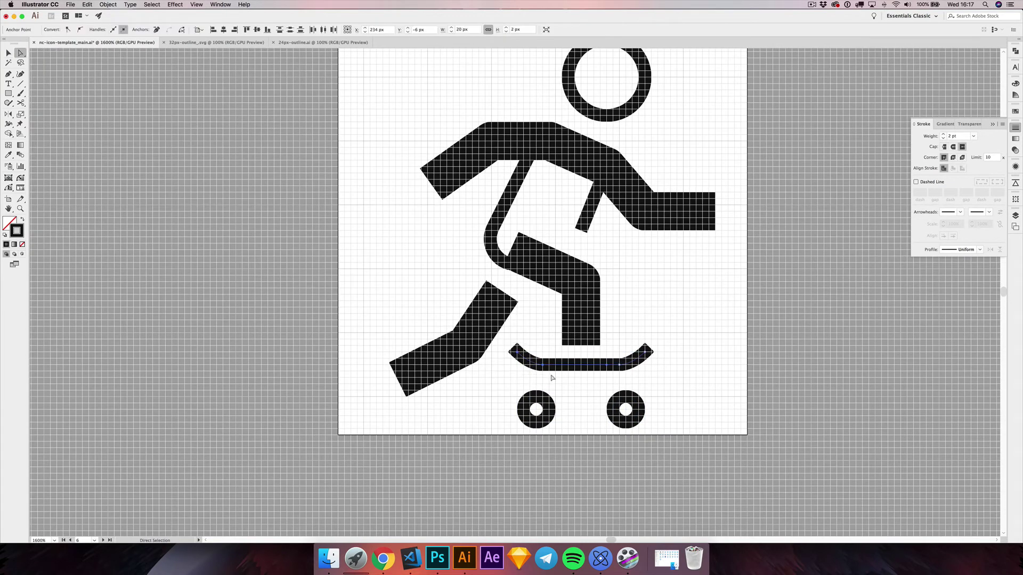
key("Left")
key("Right")
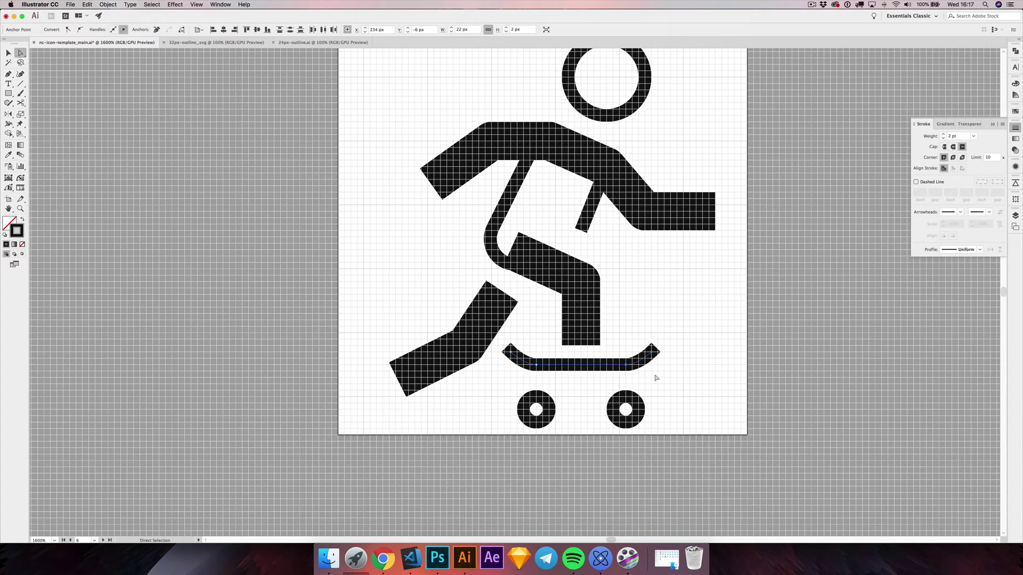
left_click(8, 53)
left_click(140, 258)
left_click_drag(489, 404, 569, 432)
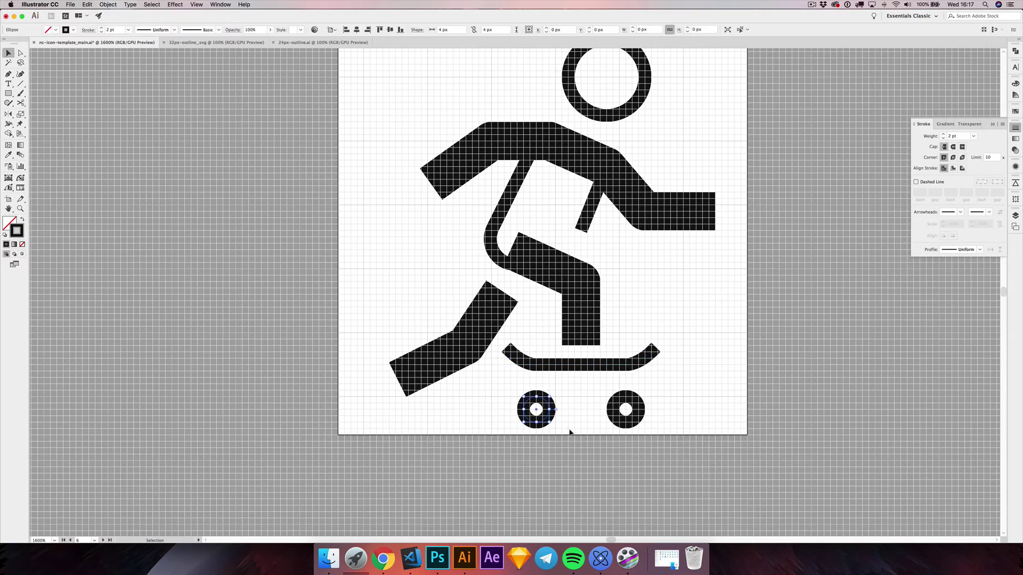
left_click(520, 385)
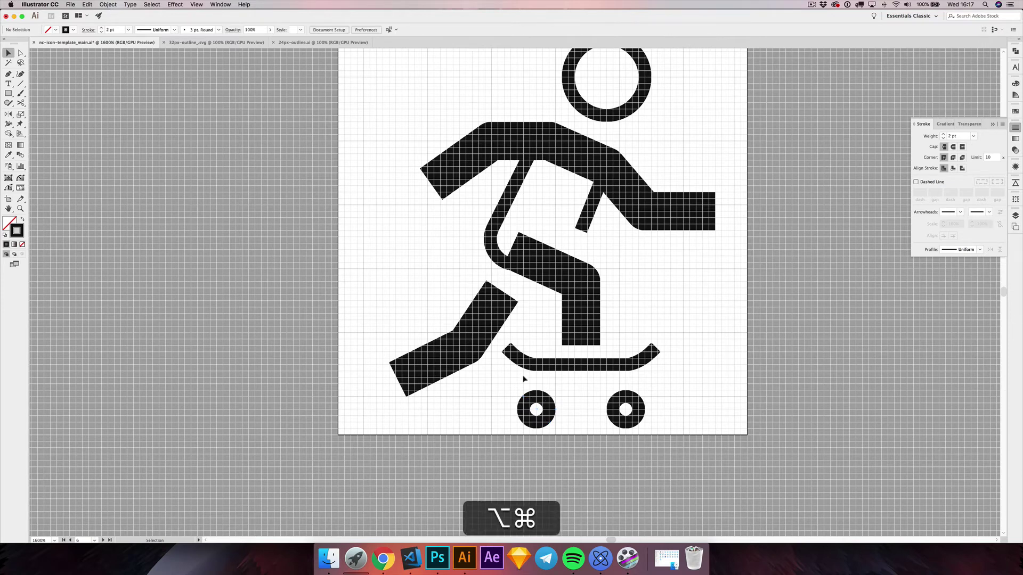
- Cut the torso's back line where its curve begins with the Scissors tool and delete the curved lower part
scroll(523, 379, "down", 1)
left_click_drag(539, 329, 536, 359)
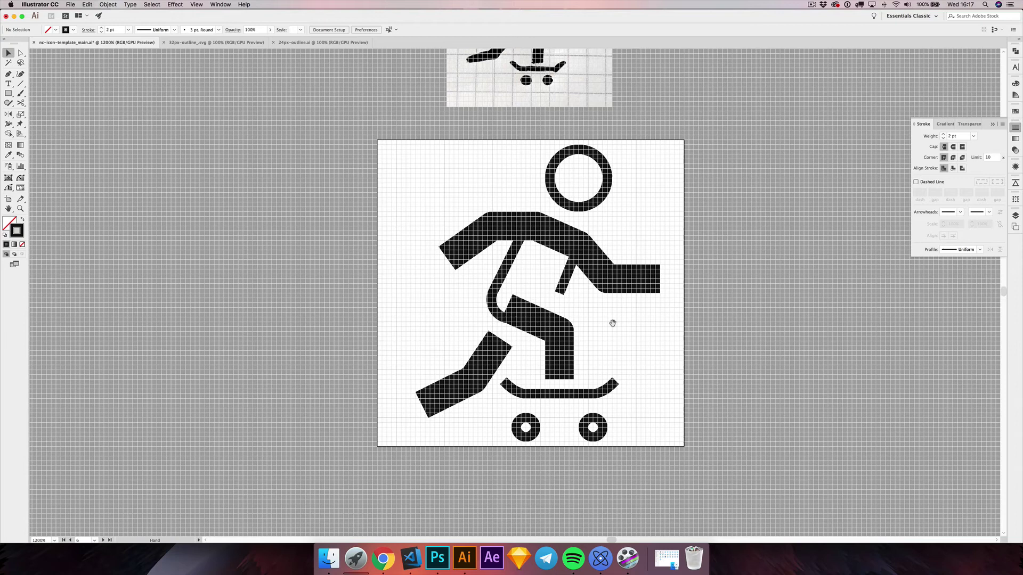
left_click_drag(612, 323, 616, 359)
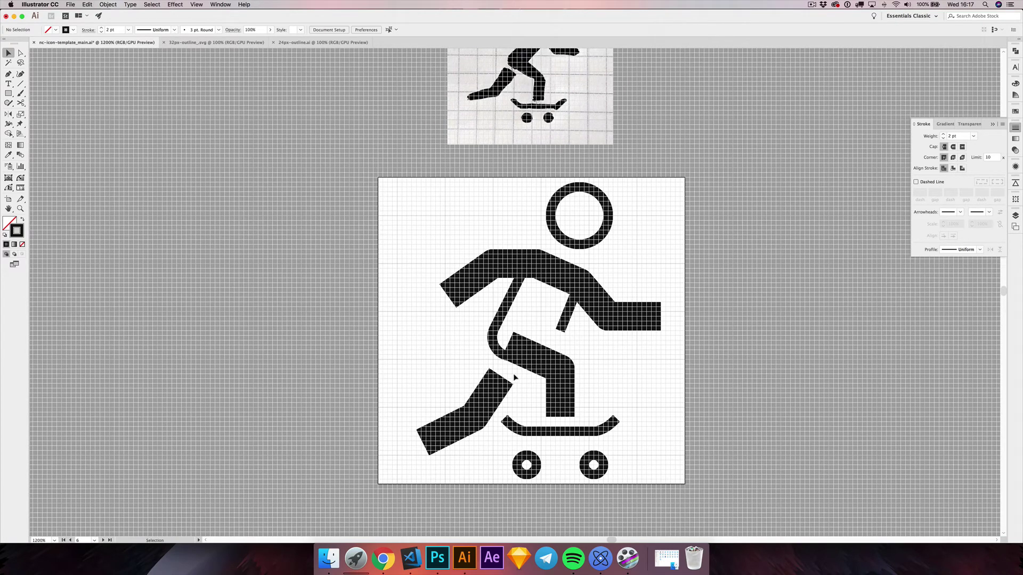
key("a")
left_click(491, 333)
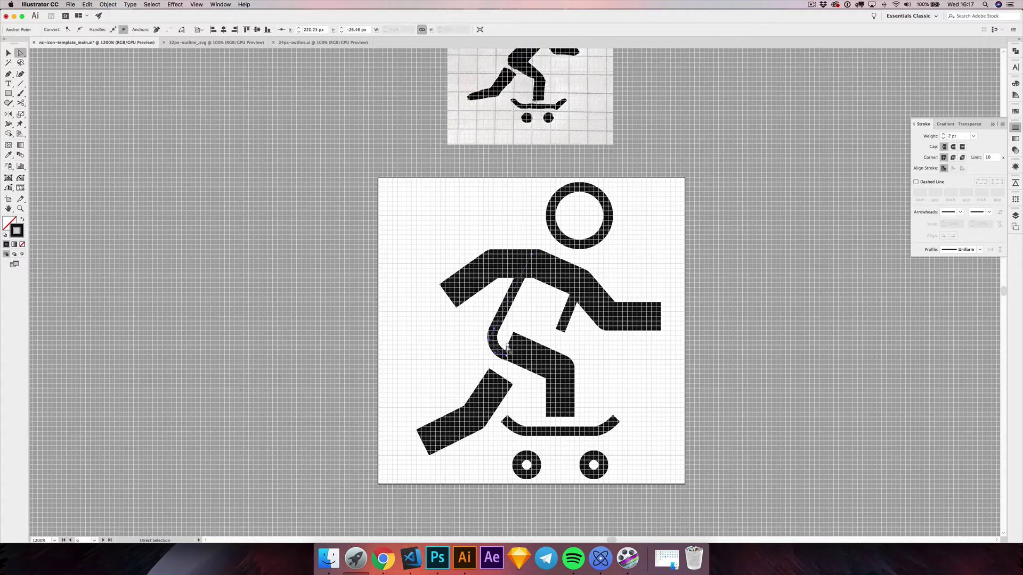
key("c")
left_click(494, 329)
key("v")
left_click(483, 345)
left_click(494, 345)
key("Delete")
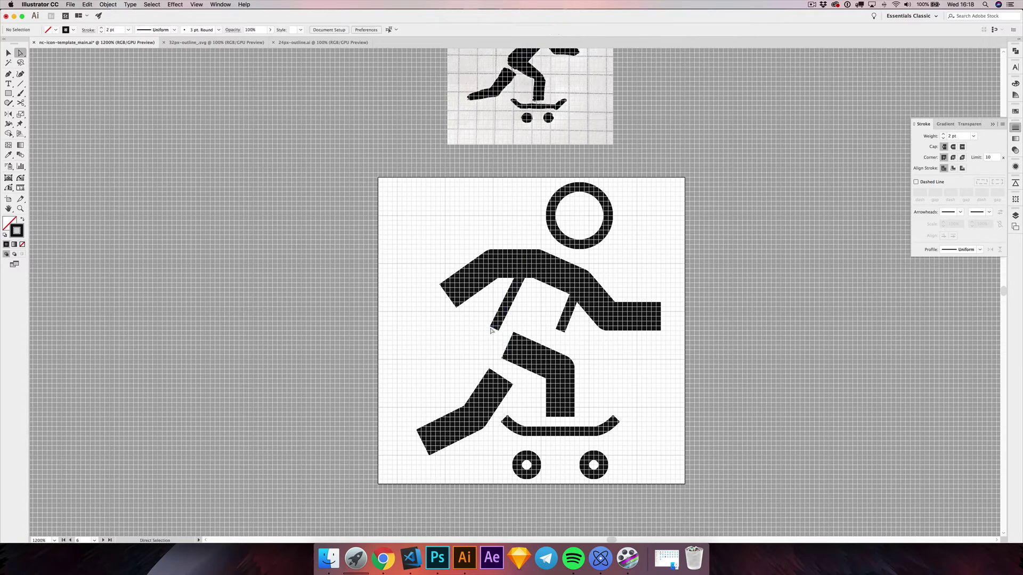
- Extend the lower end of the torso's back line to X 219 px, Y -23 px
key("a")
left_click(493, 330)
left_click_drag(493, 330, 489, 346)
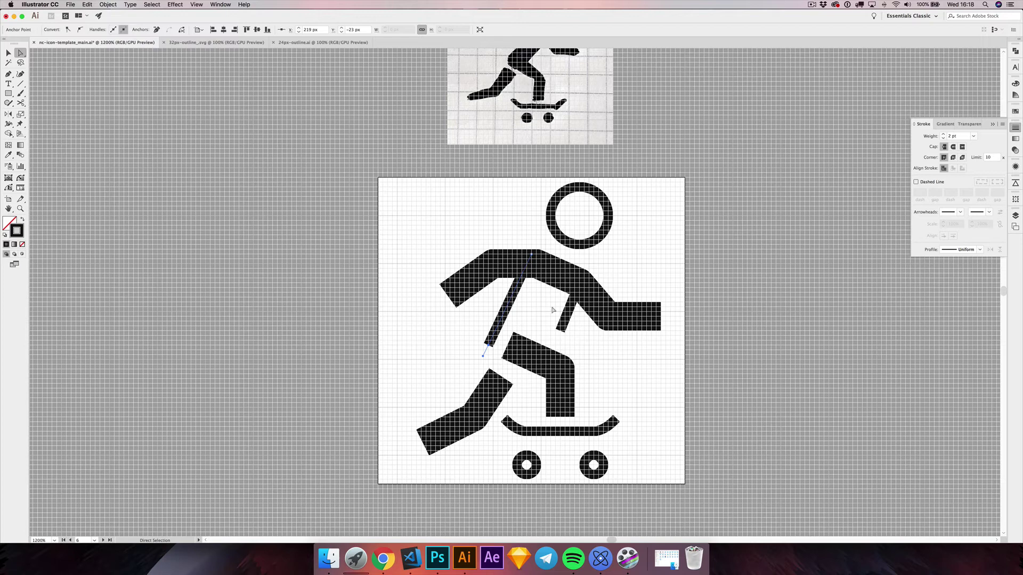
left_click(585, 338)
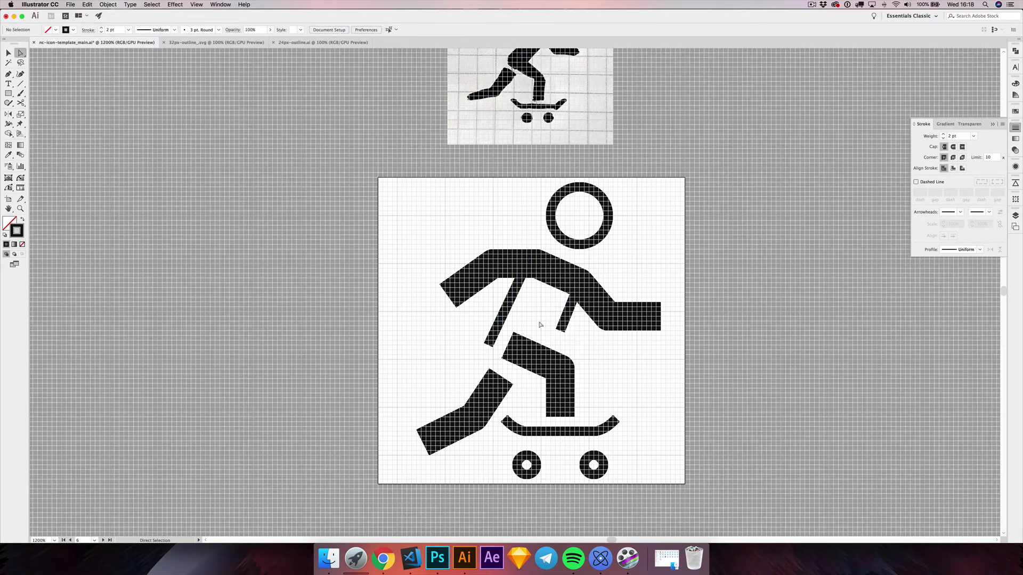
- Select the arms path together with both torso lines and move them down 1 px
key("v")
left_click(505, 251)
left_click(502, 244)
mouse_move(457, 266)
left_mouse_down()
mouse_move(564, 304)
mouse_move(642, 303)
left_mouse_up()
key("super+shift+m")
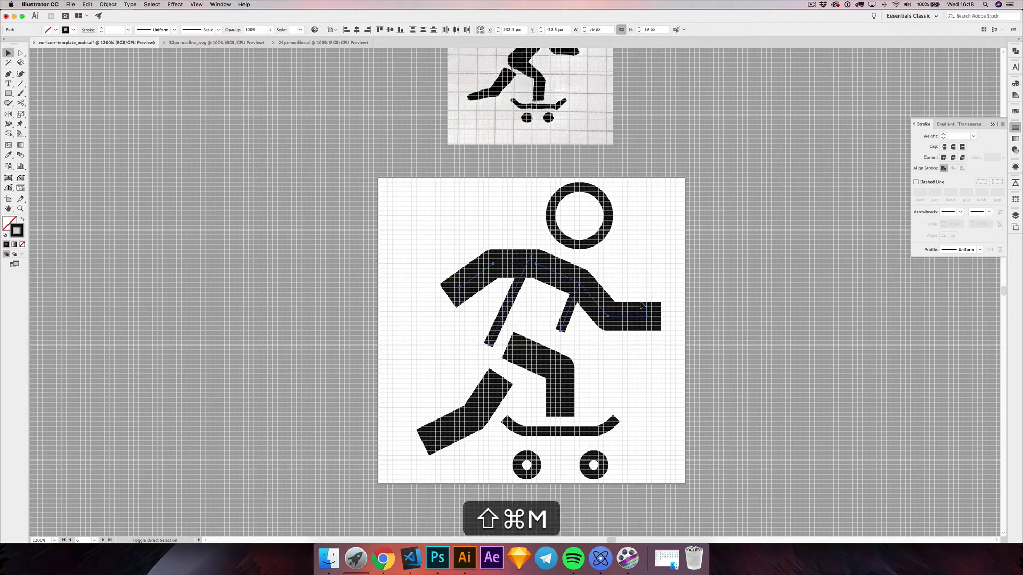
key("Return")
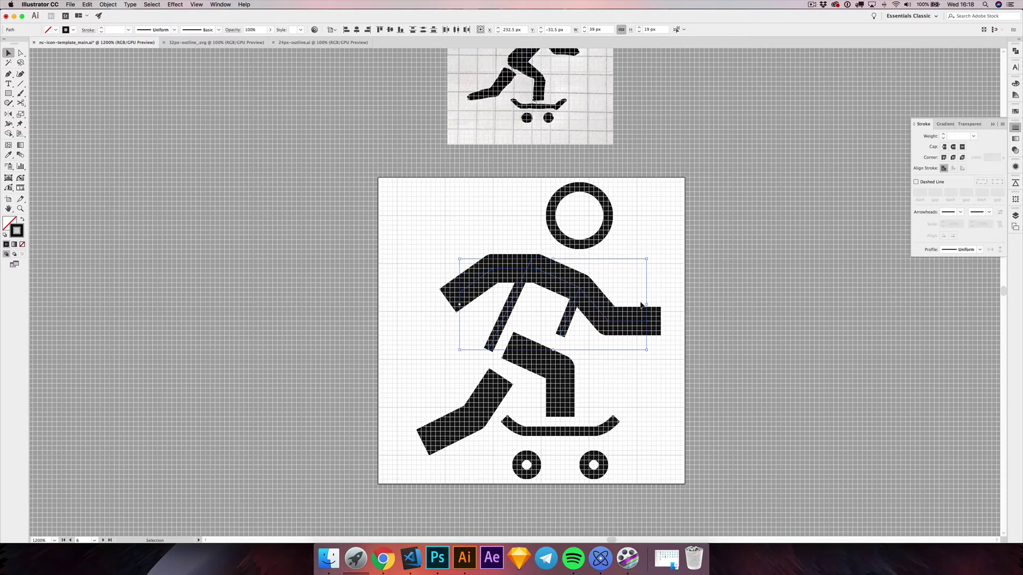
- Expand the fill and stroke of the 6 pt arms path into a filled shape
scroll(564, 274, "up", 1)
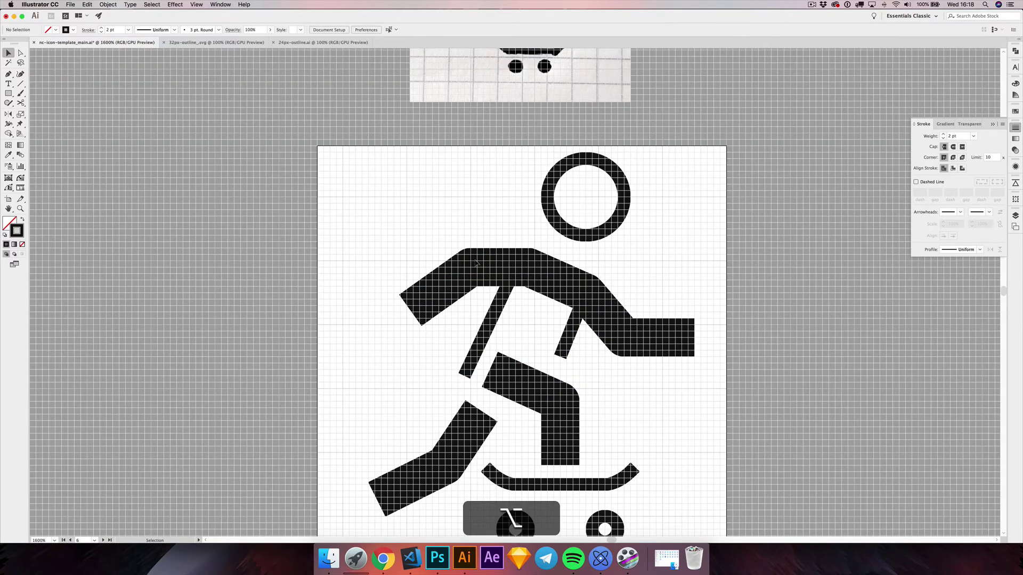
left_click(472, 296)
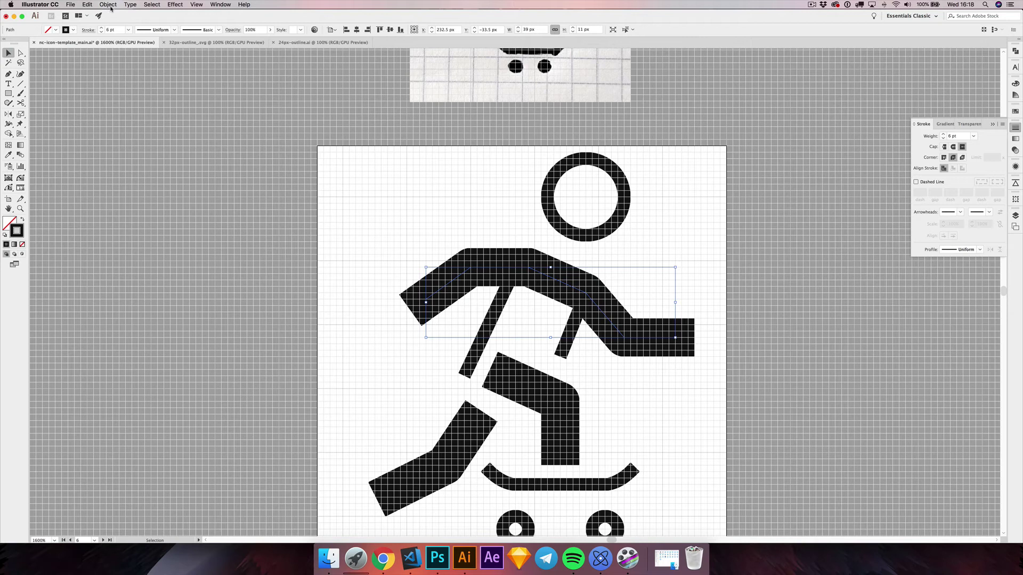
left_click(109, 5)
left_click(140, 83)
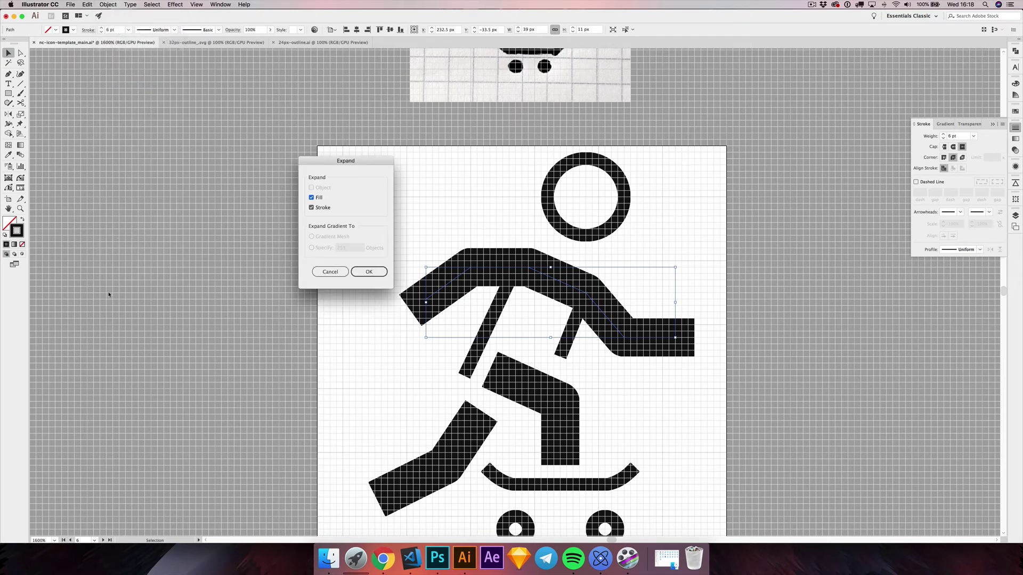
left_click(368, 272)
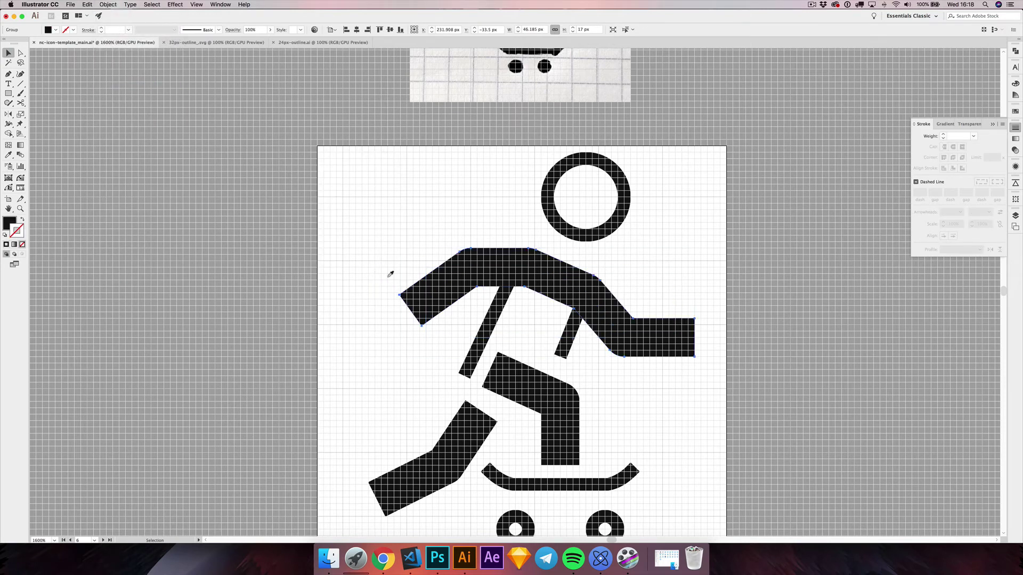
- Try the head's 2 pt outline style on the expanded arms shape and raise the stroke of both to 4 pt
key("i")
left_click(594, 229)
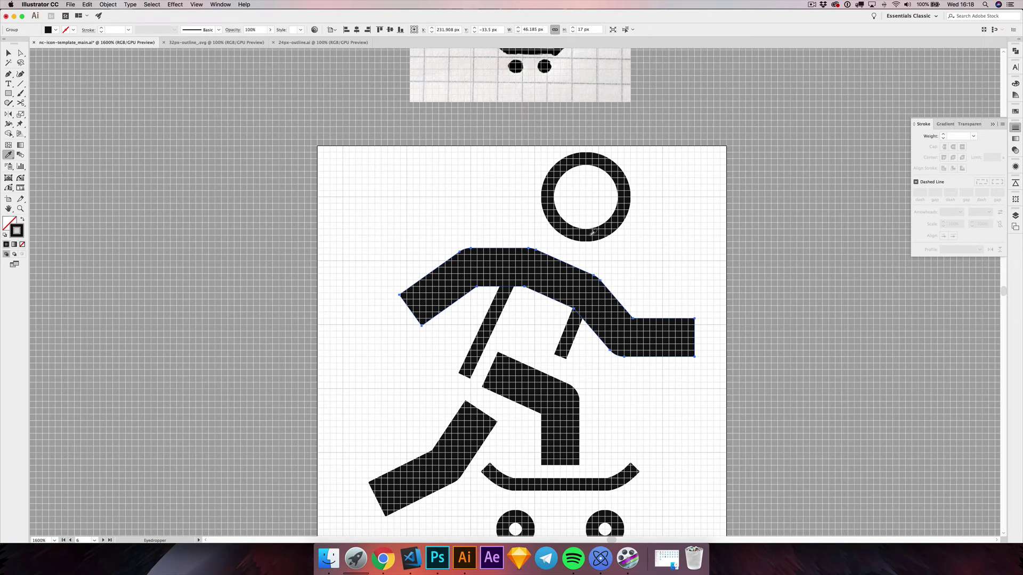
key("v")
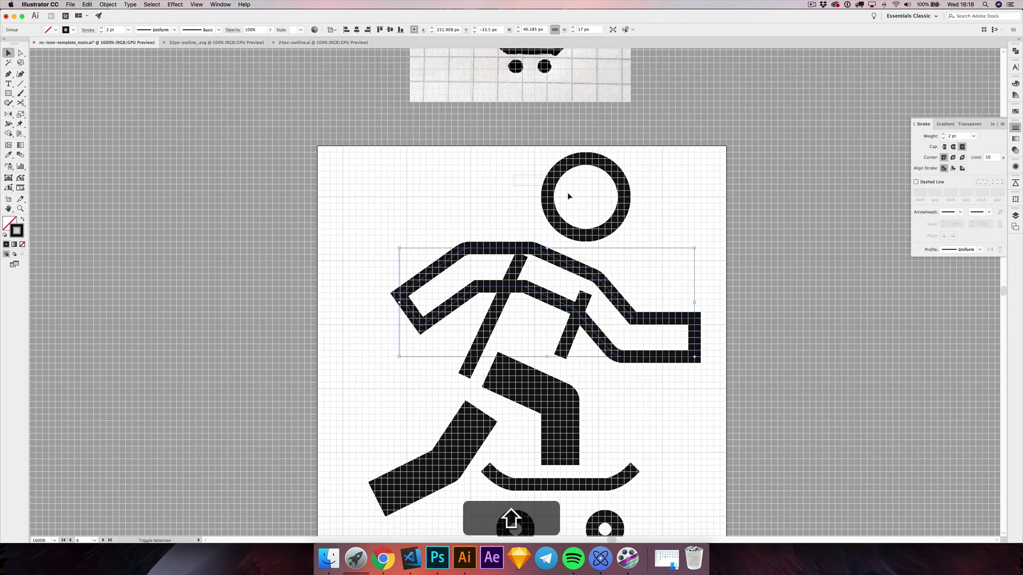
left_click_drag(568, 196, 589, 200)
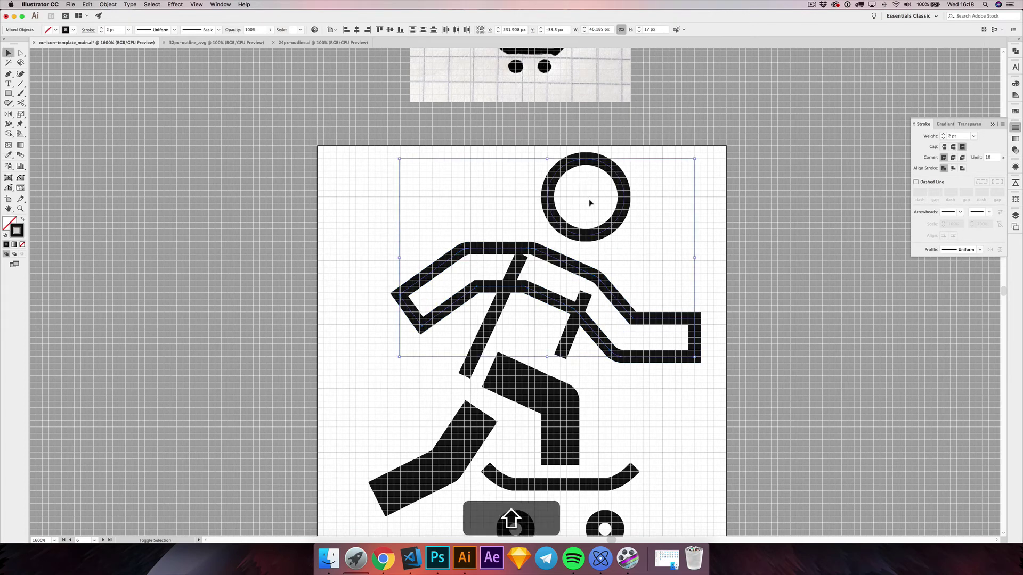
left_click(944, 134)
left_click(943, 135)
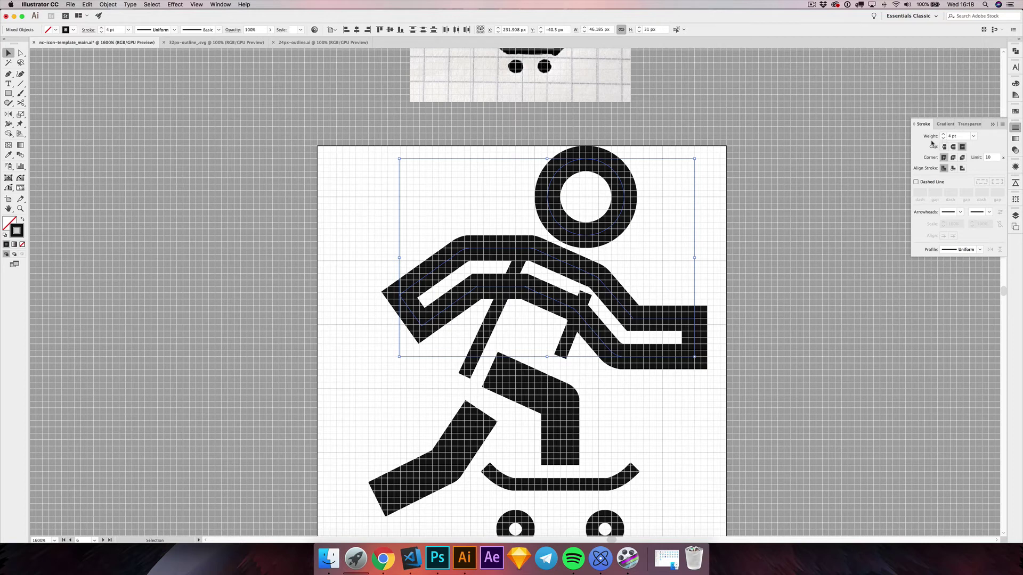
- Undo the stroke changes and the expansion of the arms path
key("super+z")
key("super+z")
key("super+z")
key("super+z")
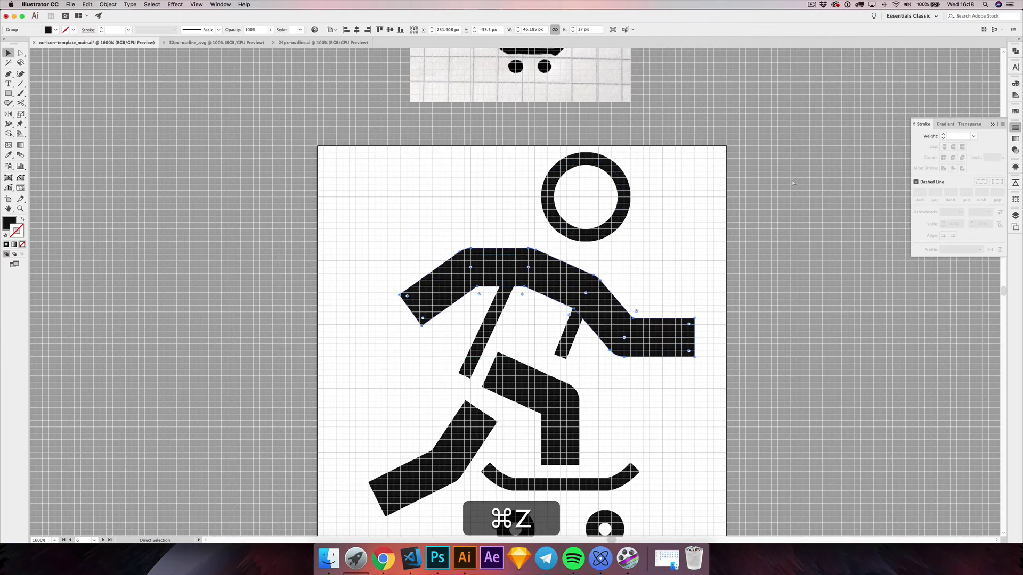
key("super+z")
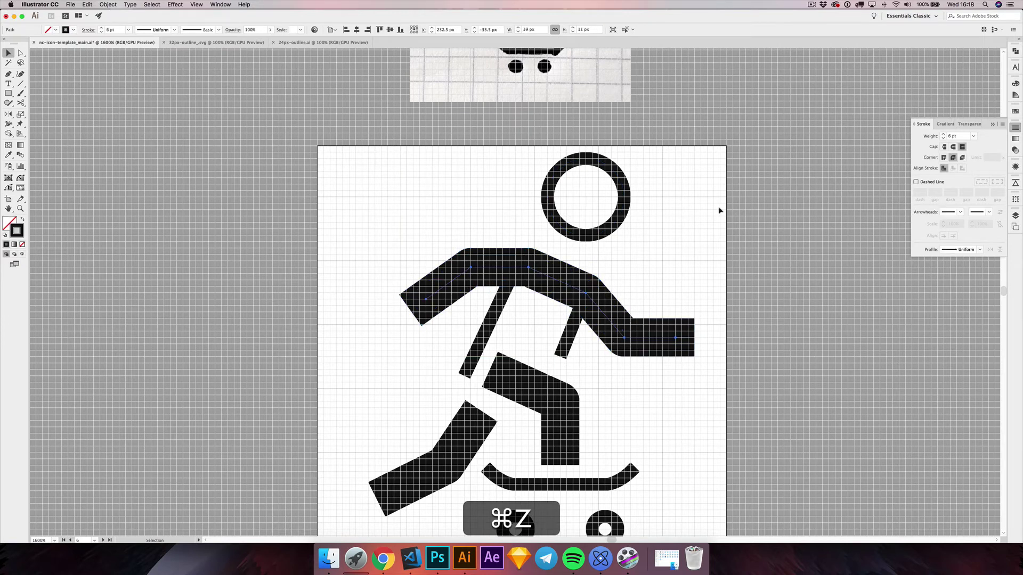
left_click(137, 158)
left_click_drag(297, 264, 313, 219)
left_click_drag(410, 294, 395, 290)
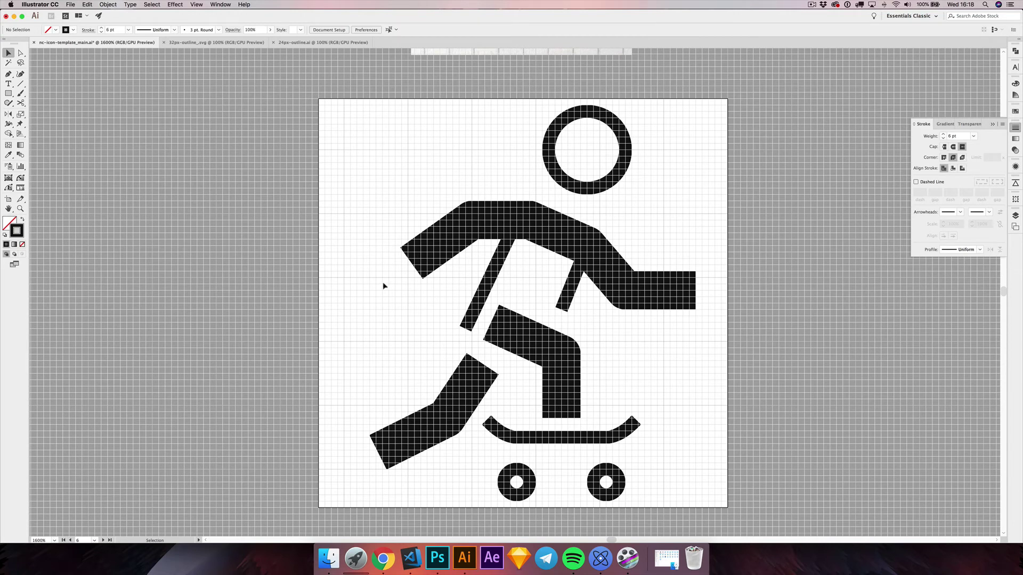
left_click_drag(418, 223, 413, 239)
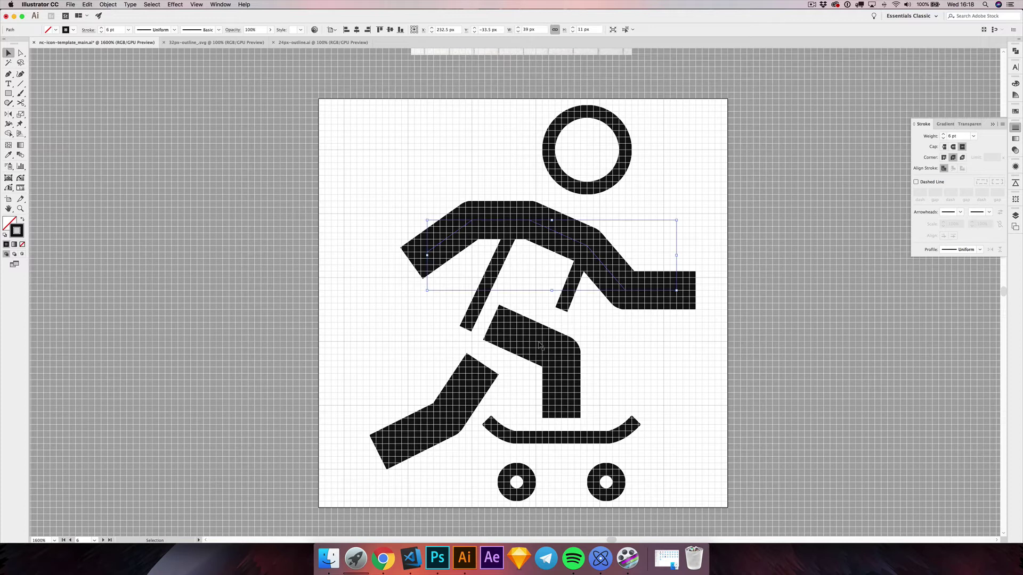
left_click(541, 347, "shift")
left_click(468, 389, "shift")
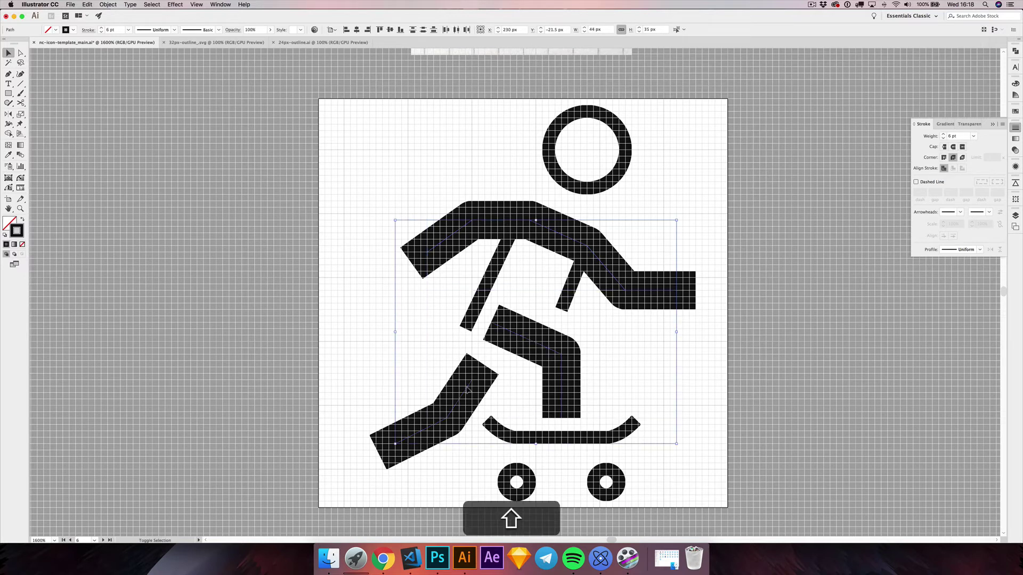
left_click(504, 367)
left_click(489, 225)
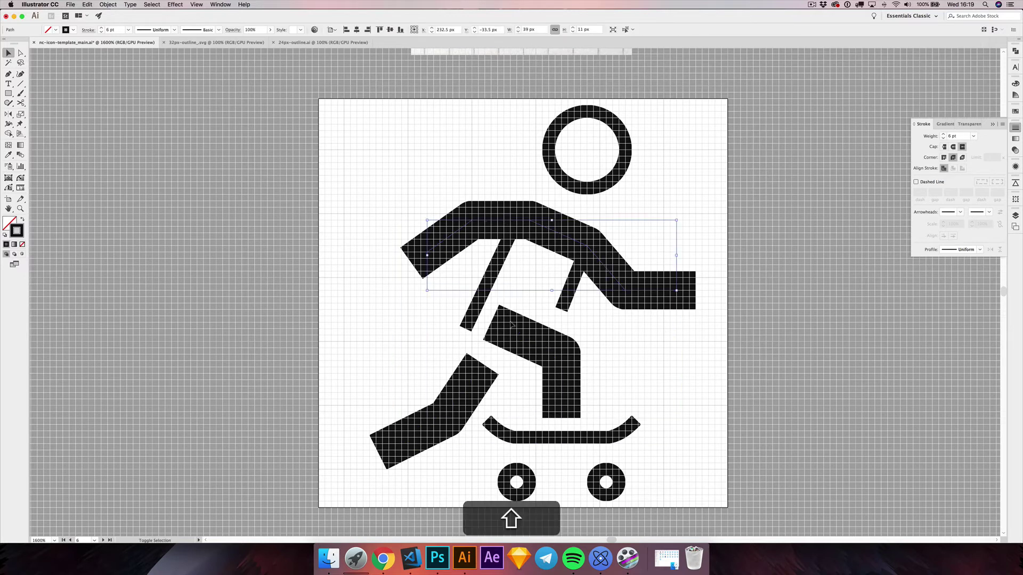
left_click(521, 338, "shift")
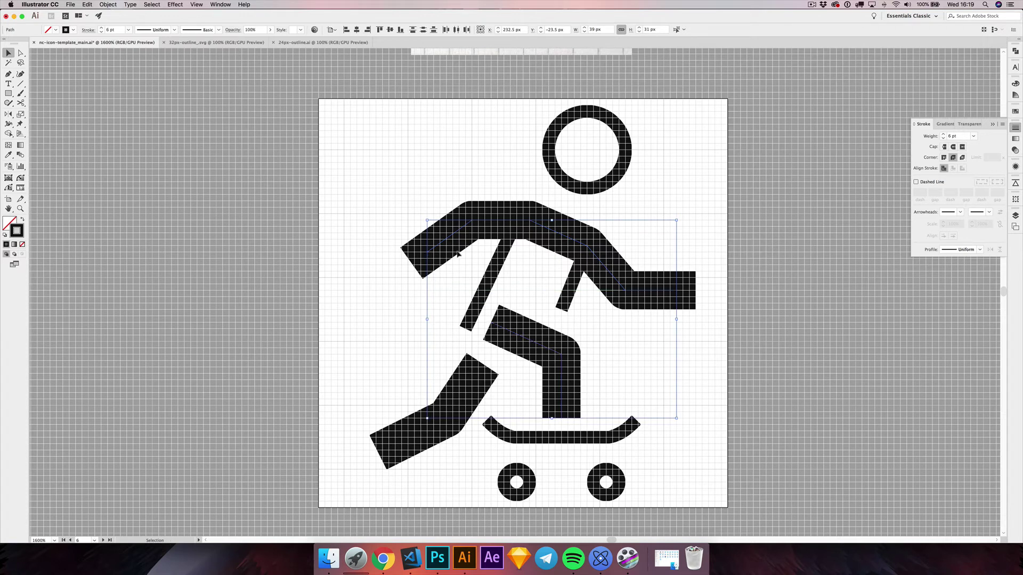
- Hide the skateboarder's back leg path
left_click(109, 3)
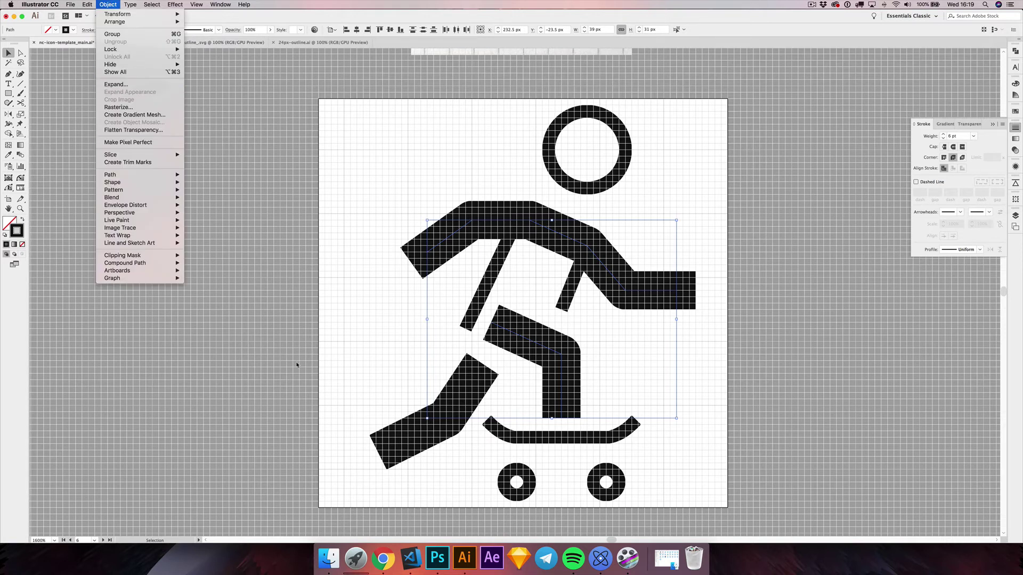
left_click(351, 366)
left_click(426, 436)
key("cmd+3")
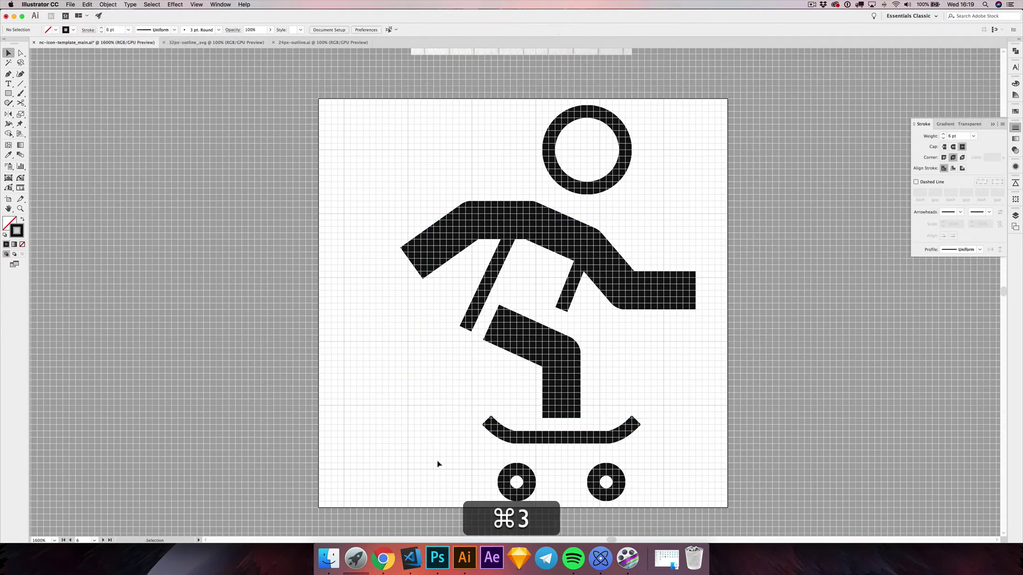
- Expand the 6 pt arms path and front leg path together into filled shapes
left_click(425, 246)
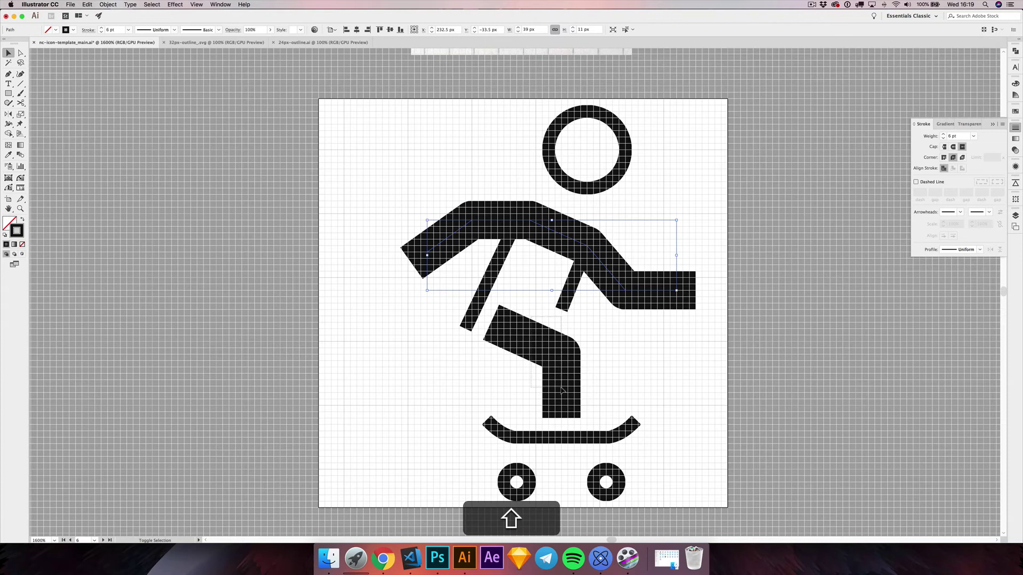
left_click(522, 349, "shift")
left_click(108, 4)
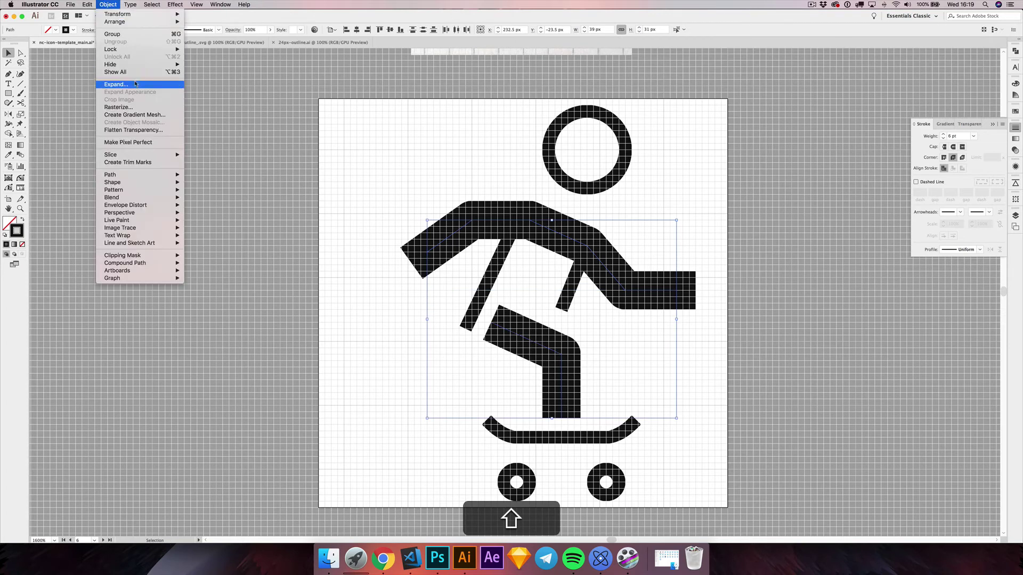
left_click(128, 85)
left_click(367, 272)
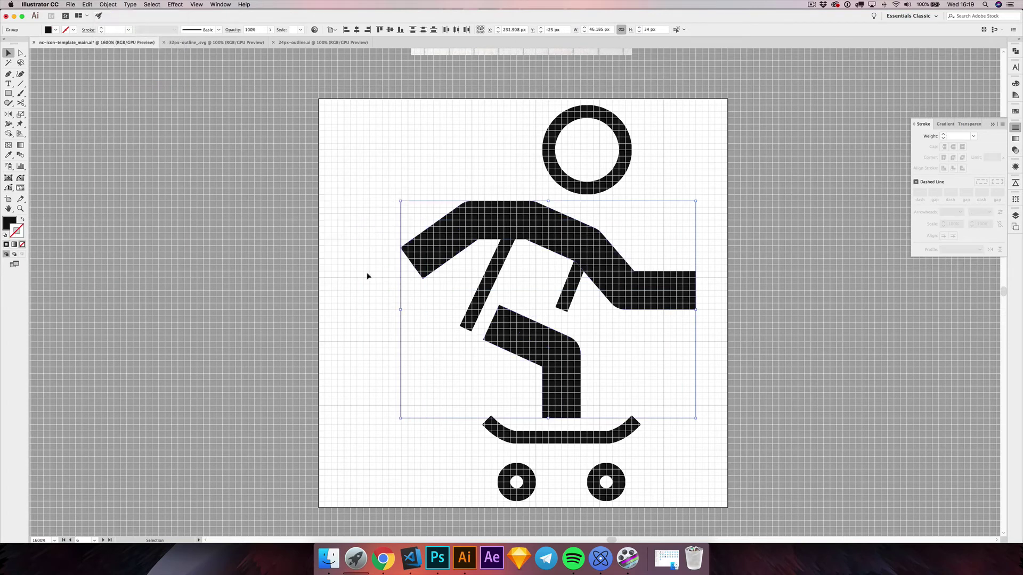
- Copy the torso back line's 2 pt unfilled stroke onto the expanded arms and front leg shapes with the Eyedropper
key("i")
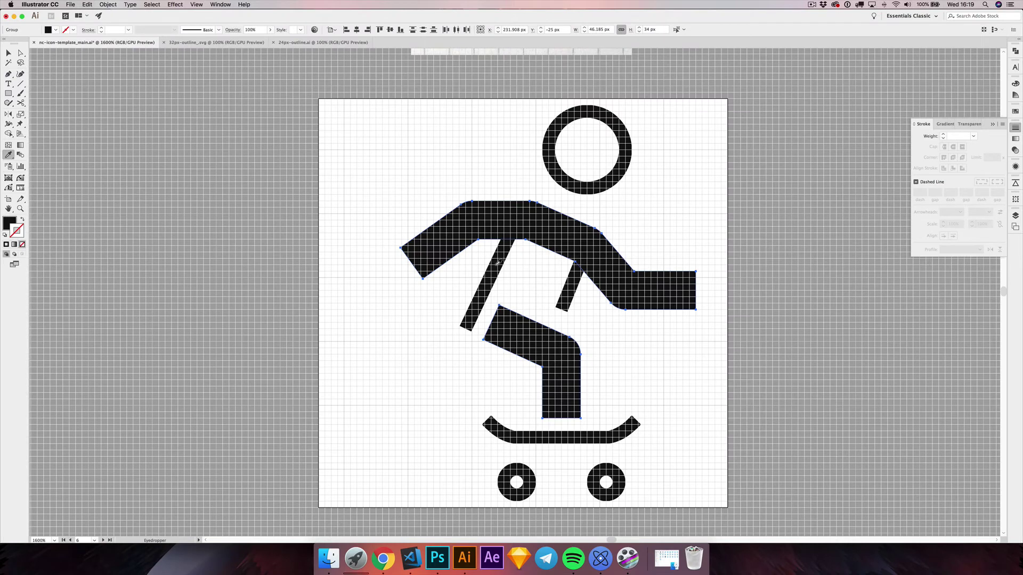
left_click(497, 263)
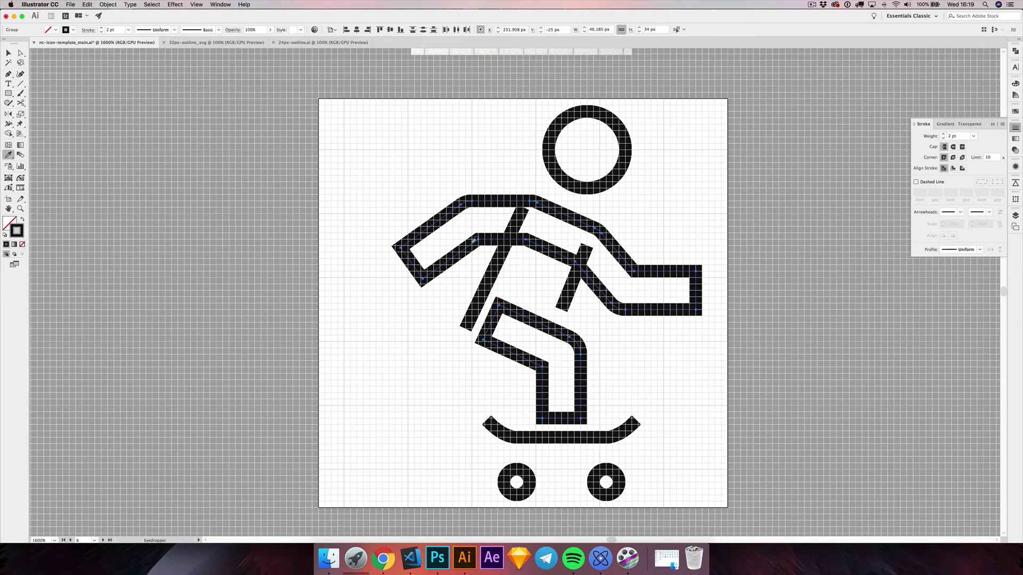
key("v")
left_click(325, 216)
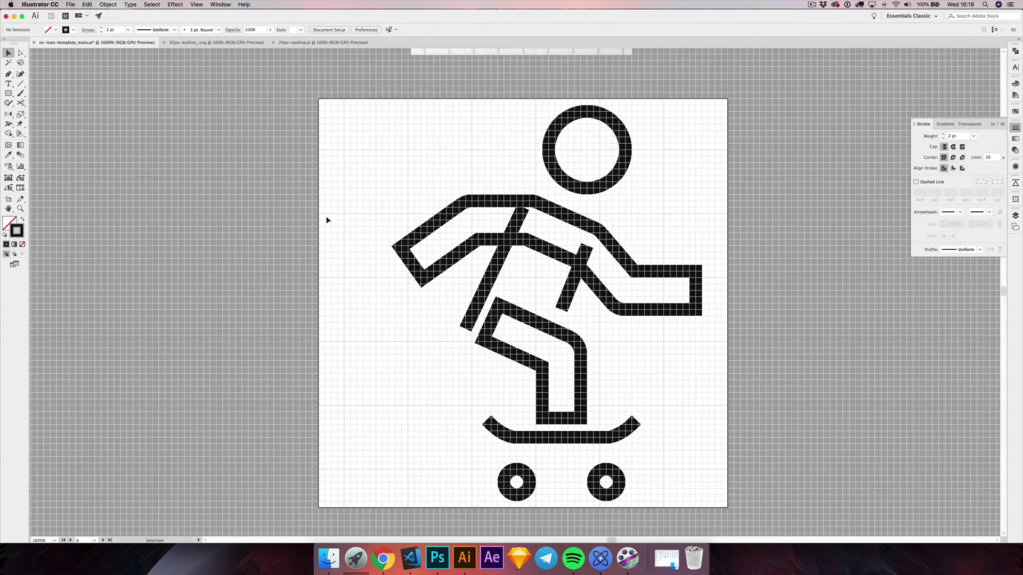
left_click_drag(427, 298, 406, 298)
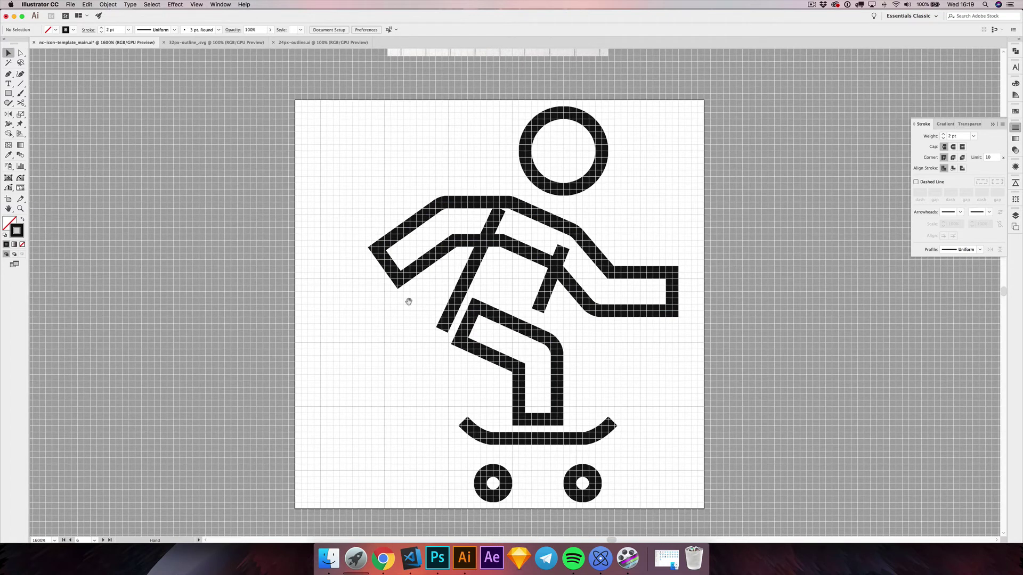
- Move the upper corner anchor of the front hand down by 1 px
key("a")
left_click(679, 280)
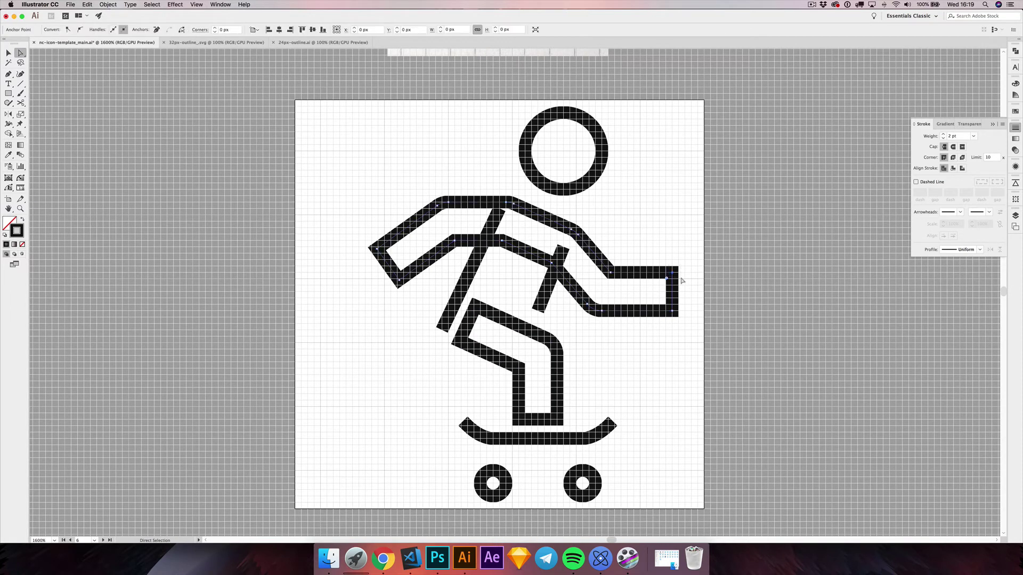
key("shift+super+m")
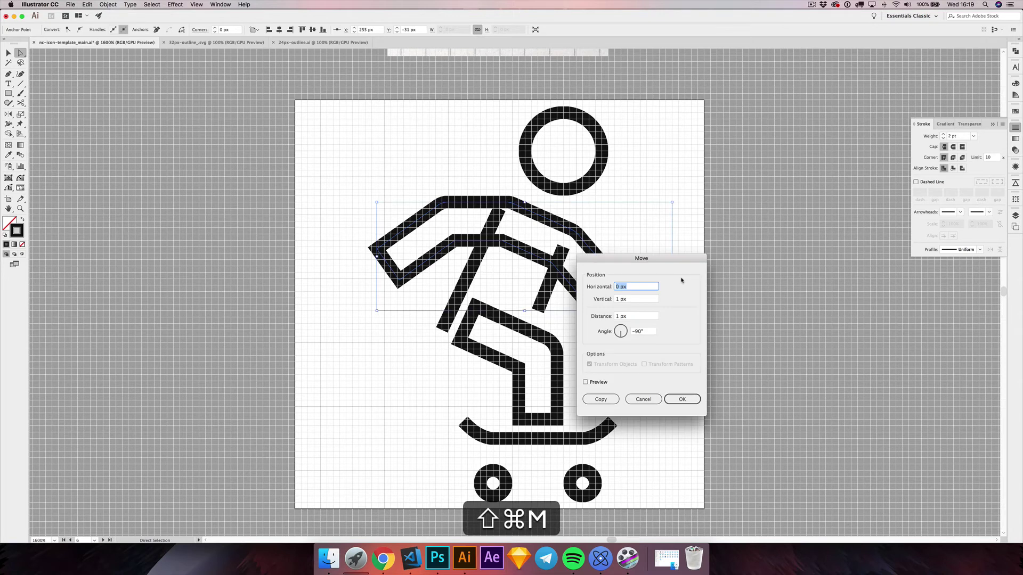
key("Return")
left_click(634, 238)
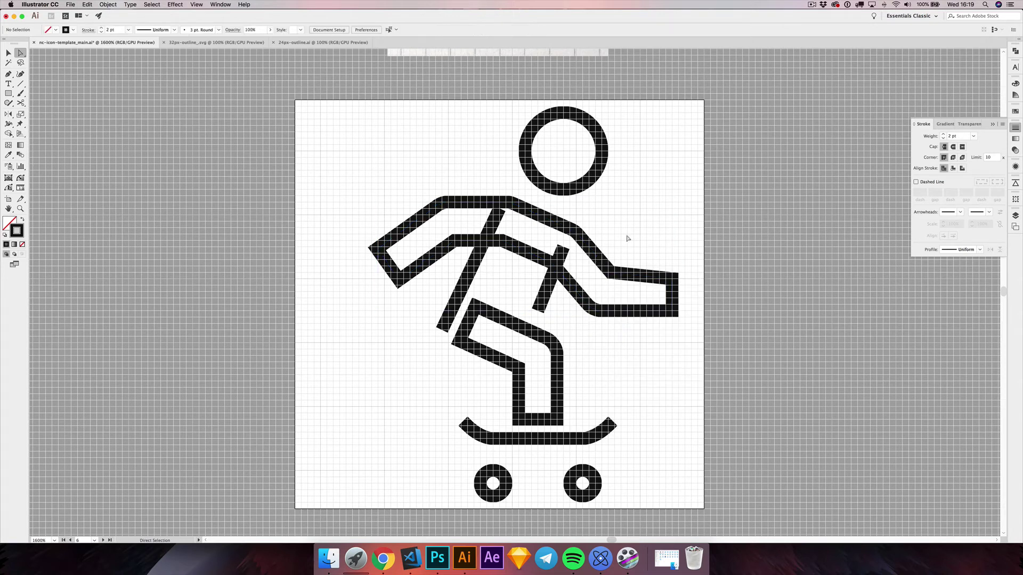
- Create a 5 × 5 px circle below the end of the back arm
left_click_drag(416, 306, 419, 303)
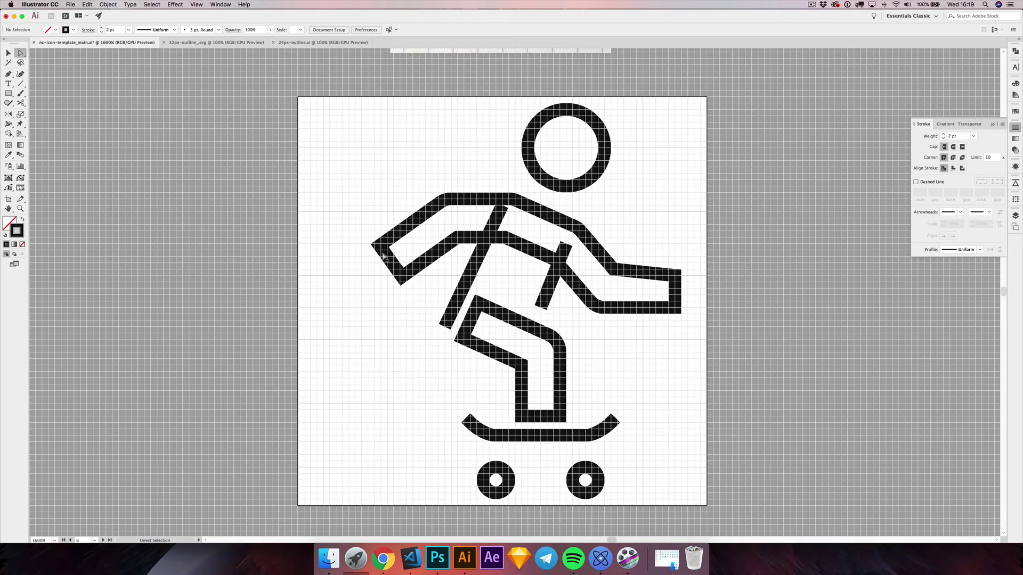
left_click_drag(366, 276, 373, 273)
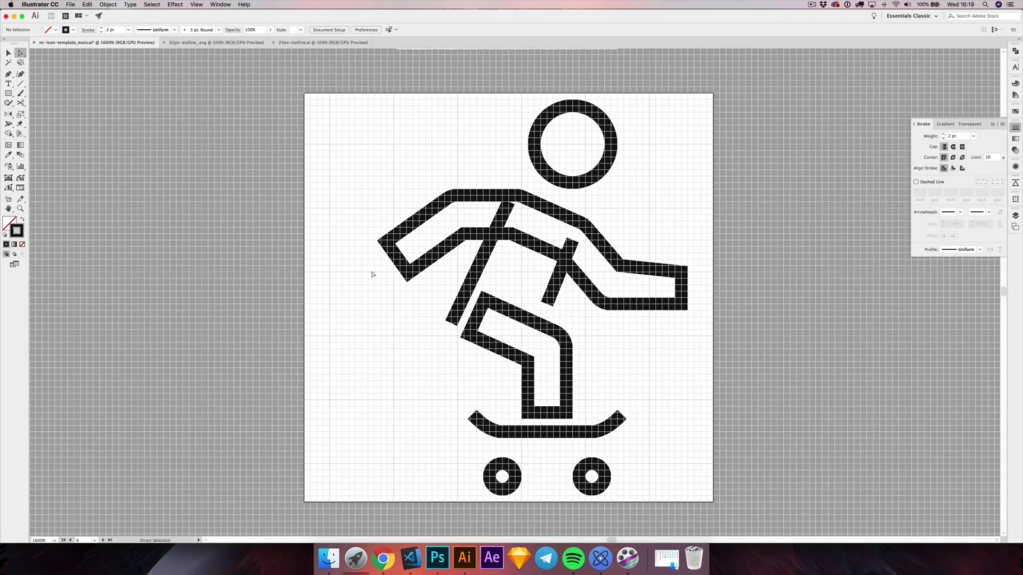
scroll(388, 252, "up", 2)
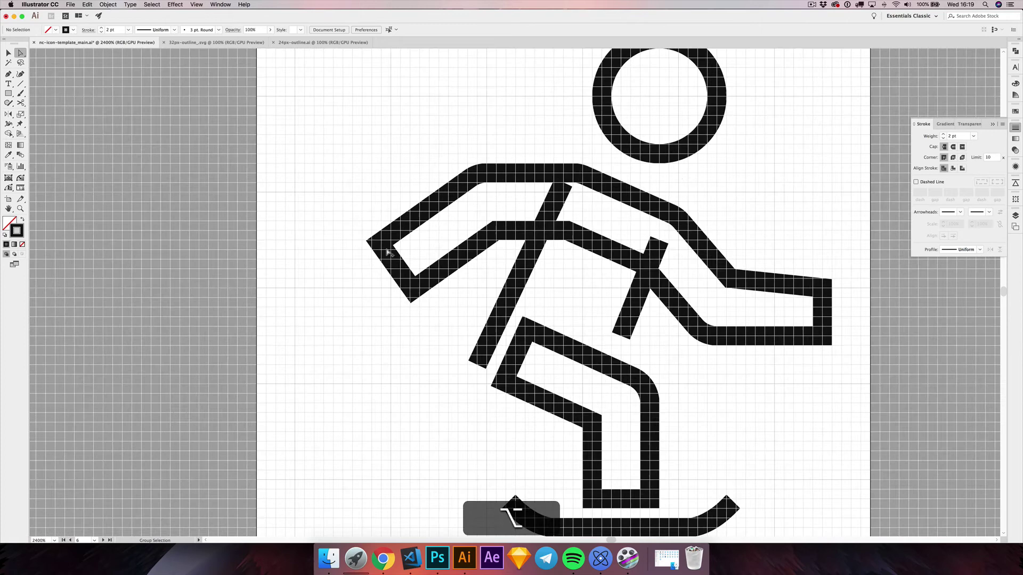
left_click_drag(384, 312, 360, 278)
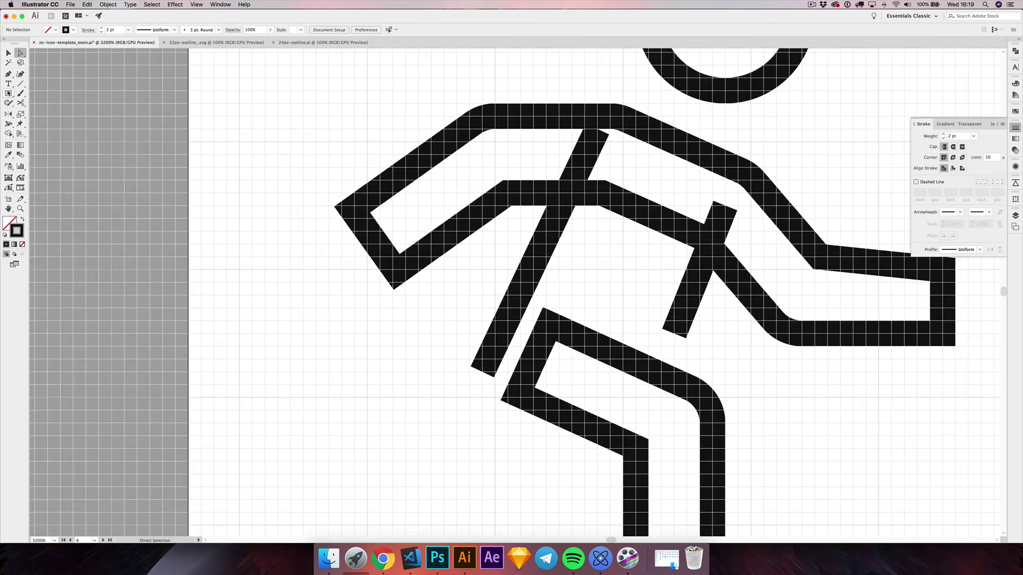
left_click_drag(8, 93, 43, 114)
left_click(365, 327)
left_click(361, 267)
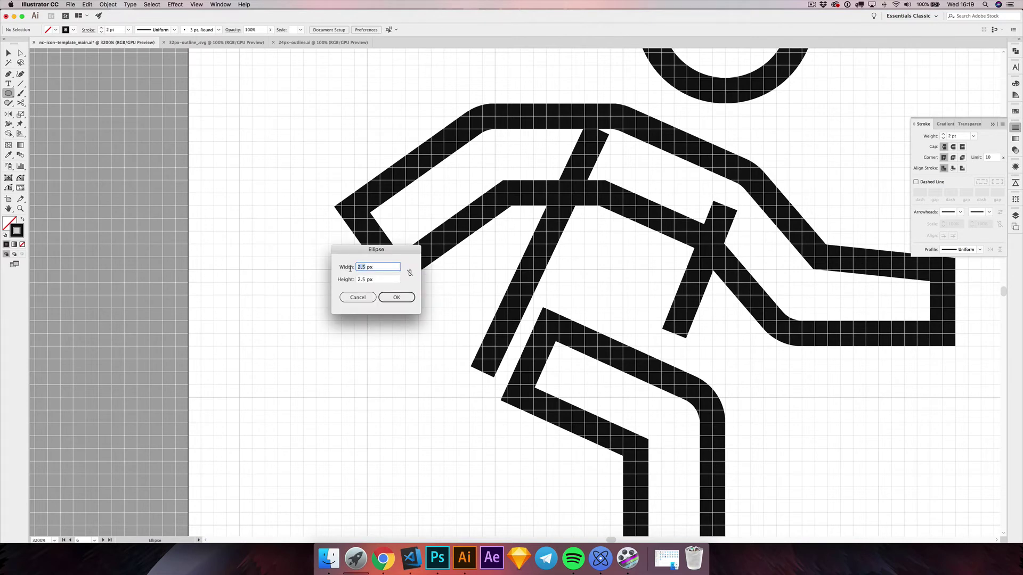
type("5")
key("Tab")
type("5")
key("Return")
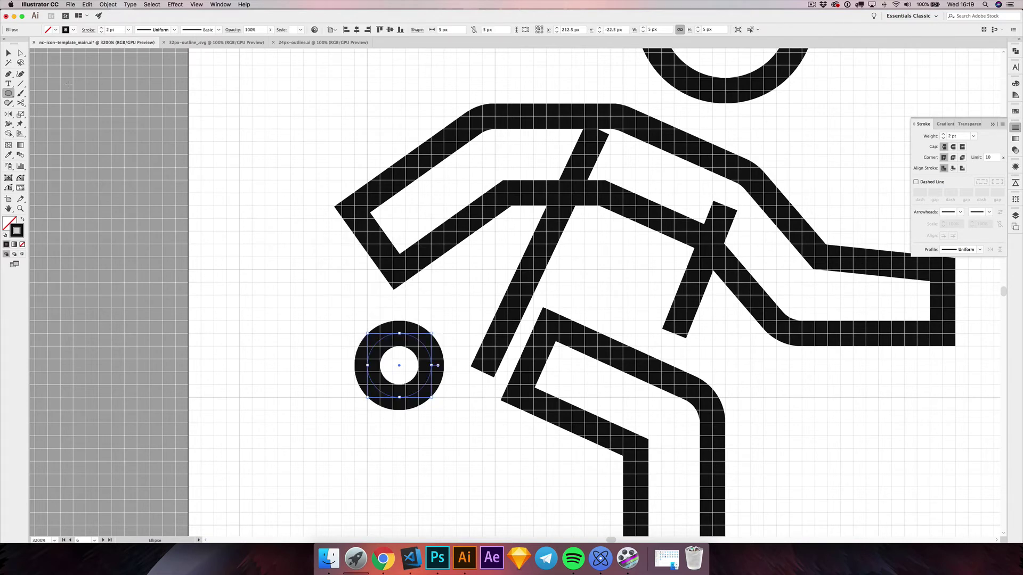
- Move the 5 px circle up beside the back arm's open end and turn off Snap to Grid
left_click(9, 55)
left_click(258, 257)
left_click_drag(395, 335, 341, 243)
left_click(196, 4)
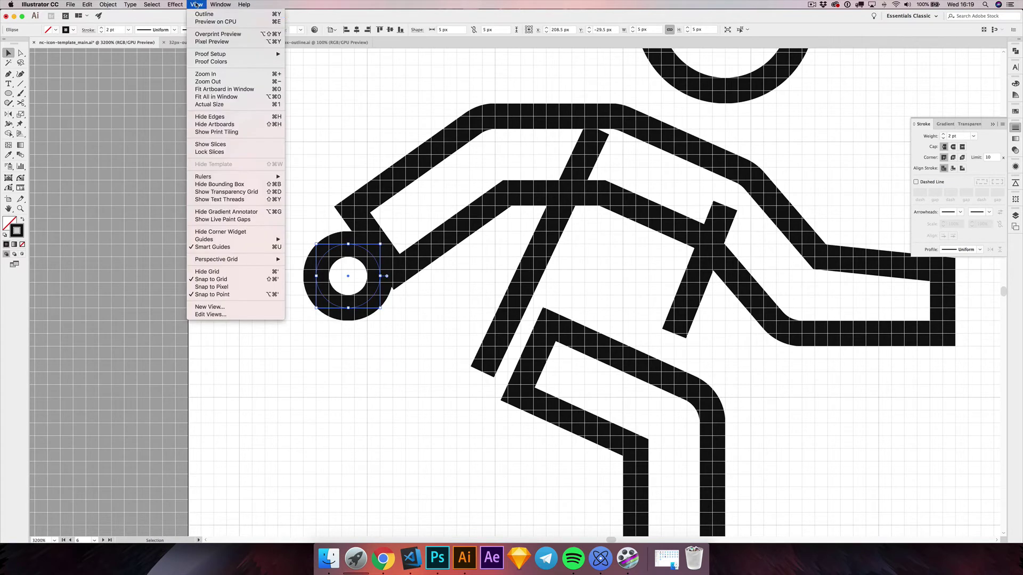
left_click(230, 279)
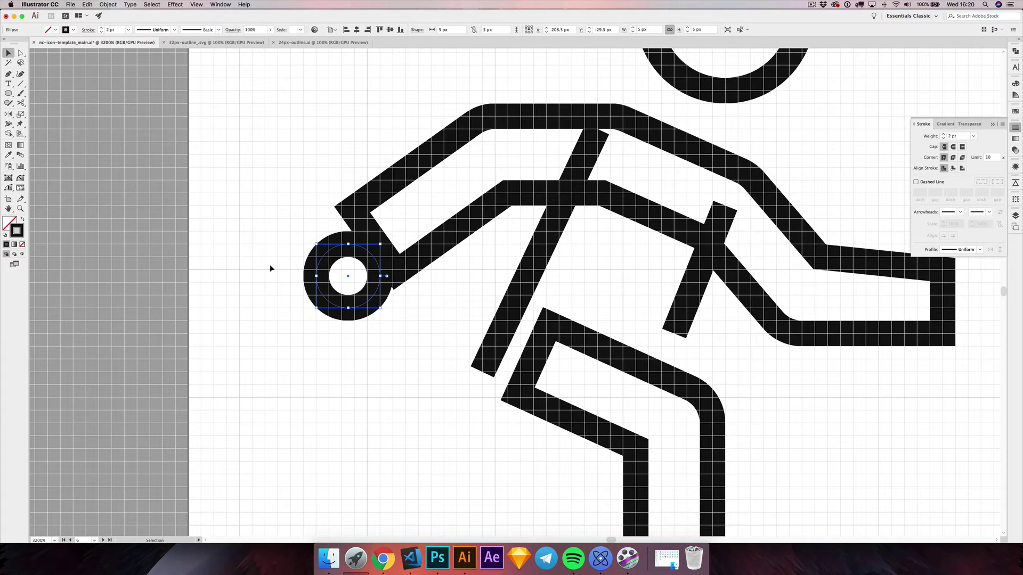
- Switch to outline view and place the 5 px circle over the back arm's end edge, starting at its upper corner
key("super")
key("super+y")
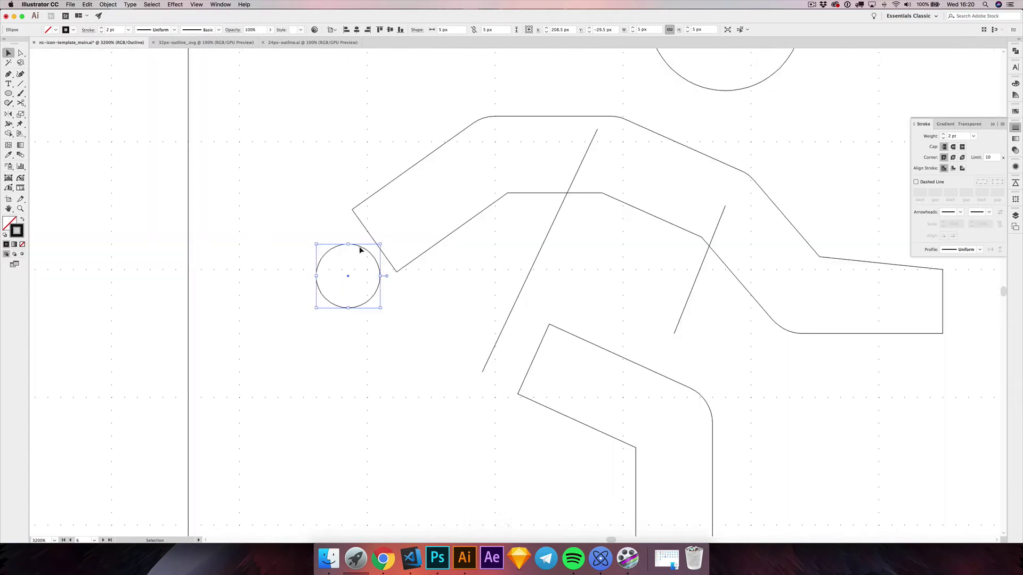
left_click(346, 253)
left_click_drag(330, 252, 352, 211)
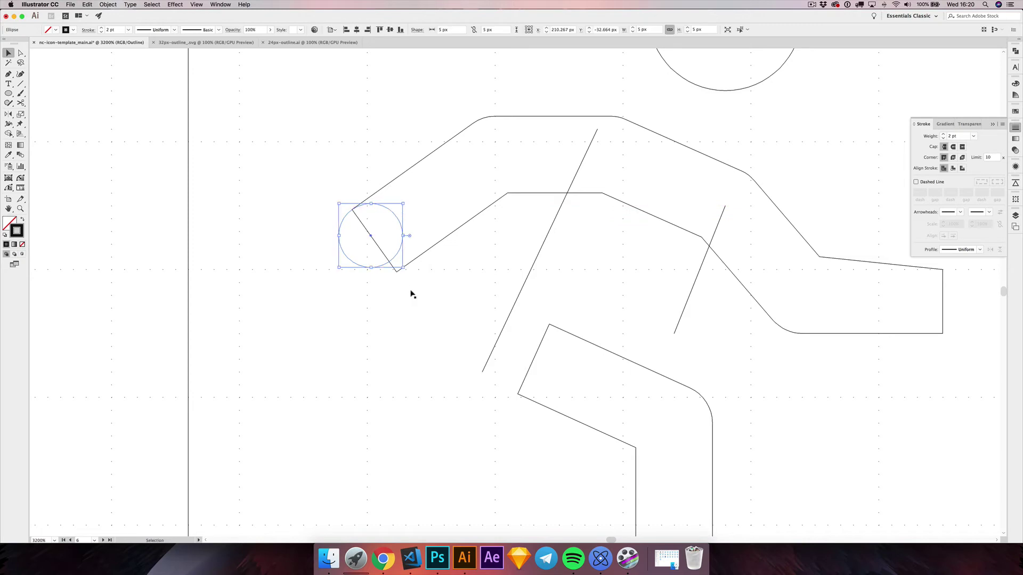
- Pull the lower corner of the back arm's end in to the circle's 5 px diameter and move the circle away from the arm
key("a")
left_click_drag(398, 271, 274, 319)
left_click(8, 53)
left_click(344, 244)
scroll(334, 327, "down", 1)
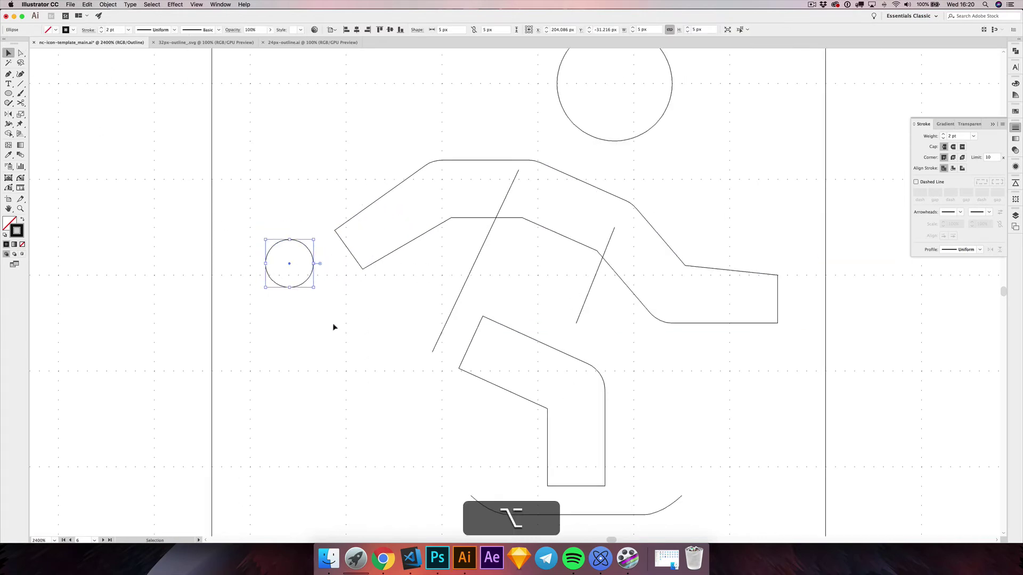
left_click_drag(258, 222, 309, 297)
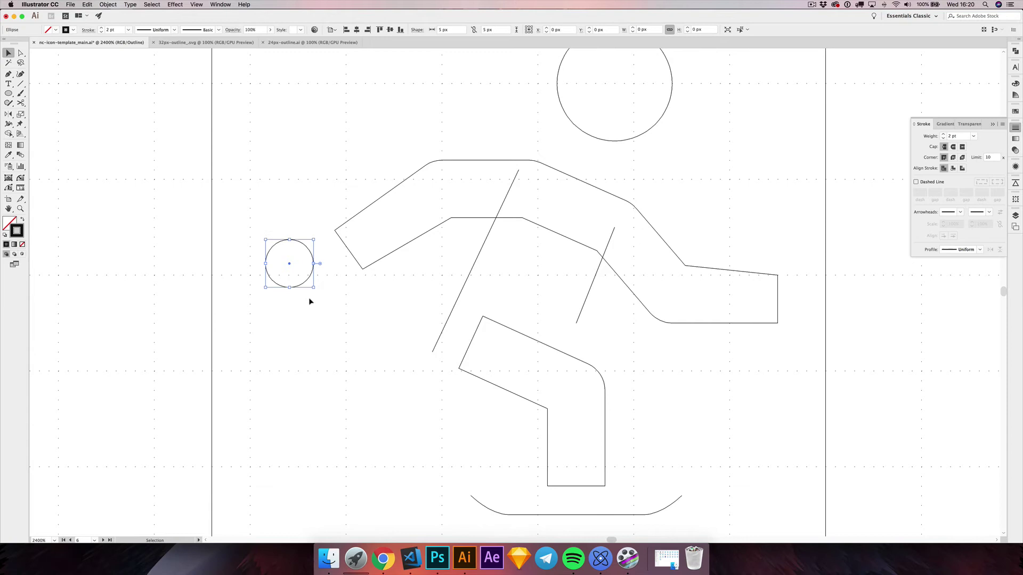
- Delete the 5 px circle and return from outline view to the normal preview
key("super+BackSpace")
key("super+y")
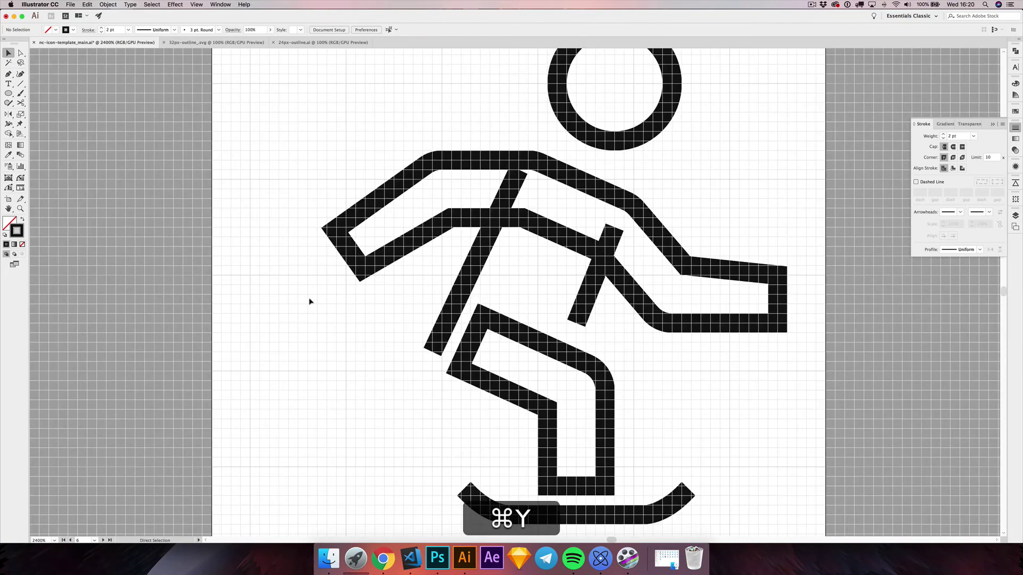
- Round both corners of the back arm's end fully into a semicircular hand with a 2.62 px corner radius
key("space")
scroll(283, 277, "down", 1)
key("a")
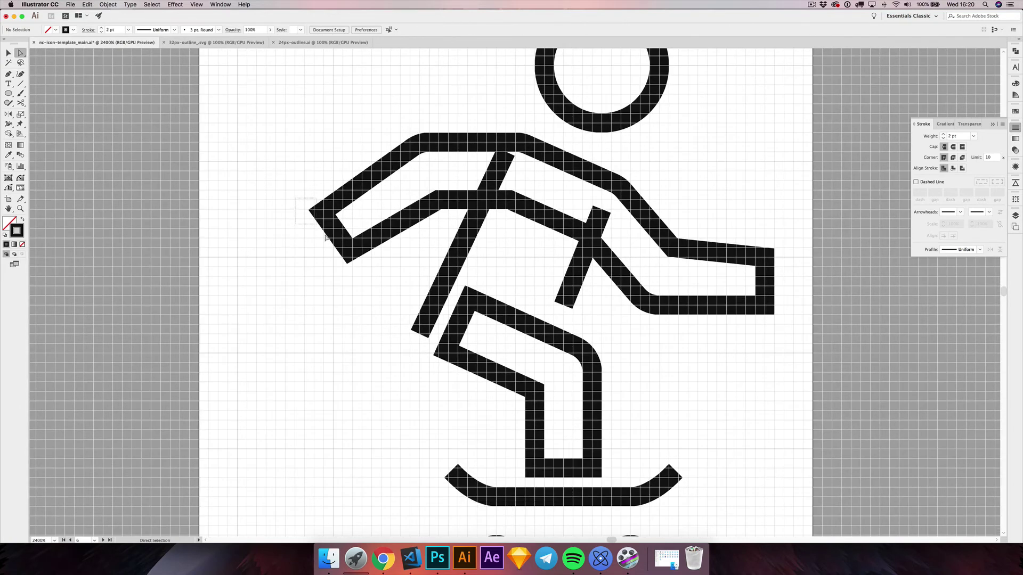
left_click_drag(296, 198, 365, 274)
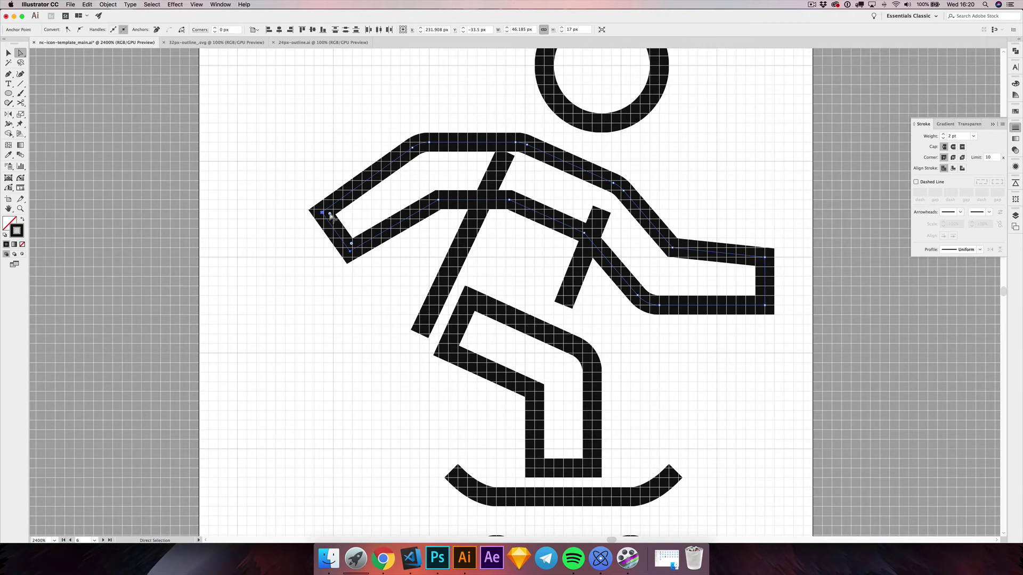
left_click_drag(330, 215, 378, 212)
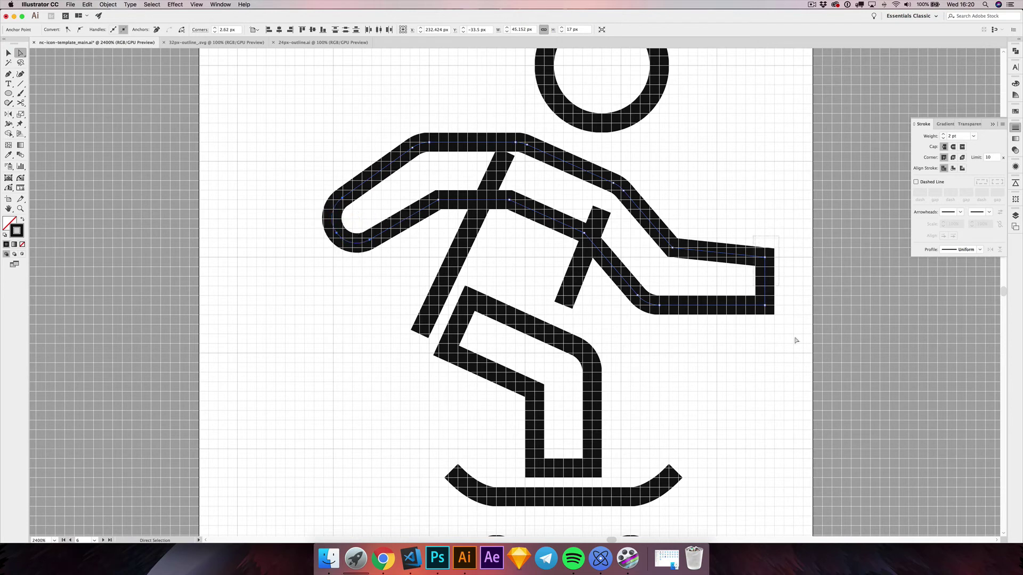
- Round both corners of the front arm's end fully into a semicircular hand
left_click(761, 261)
left_click_drag(760, 266, 683, 291)
left_click(635, 376)
key("alt")
scroll(636, 376, "down", 2)
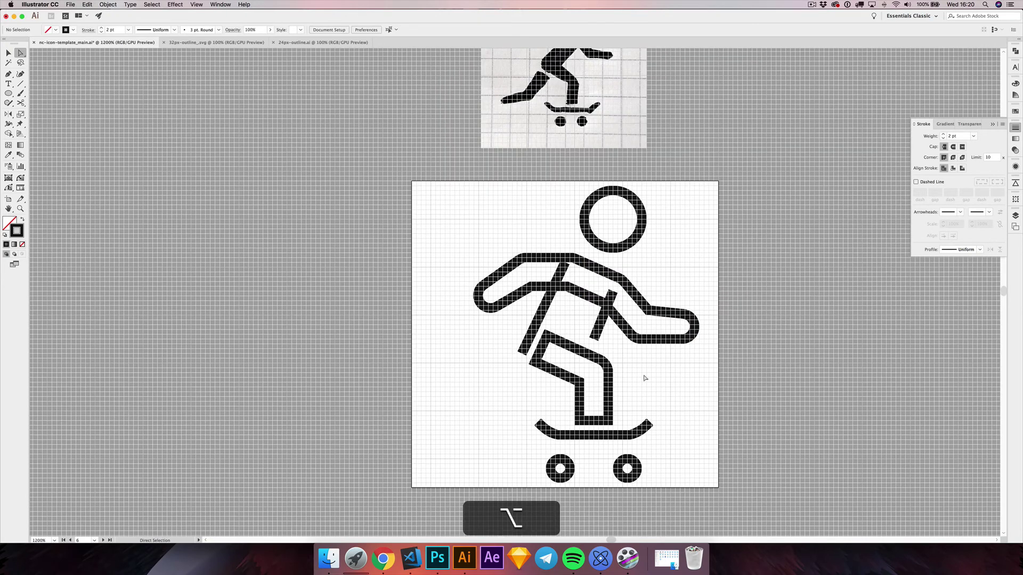
scroll(644, 379, "down", 2)
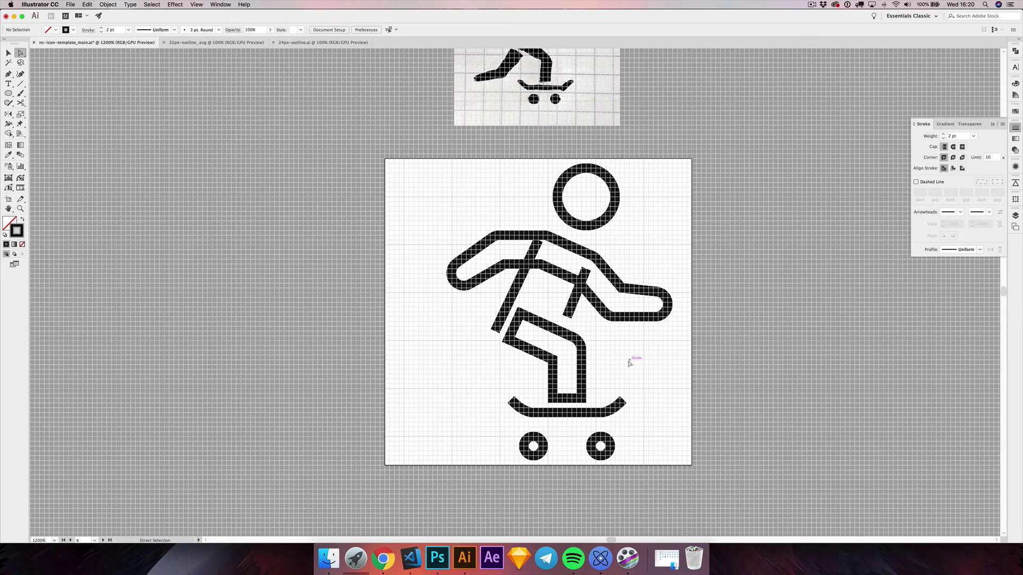
- Cut the bent leg's outline with the Scissors tool at both corners of its upper end edge
scroll(576, 412, "up", 2)
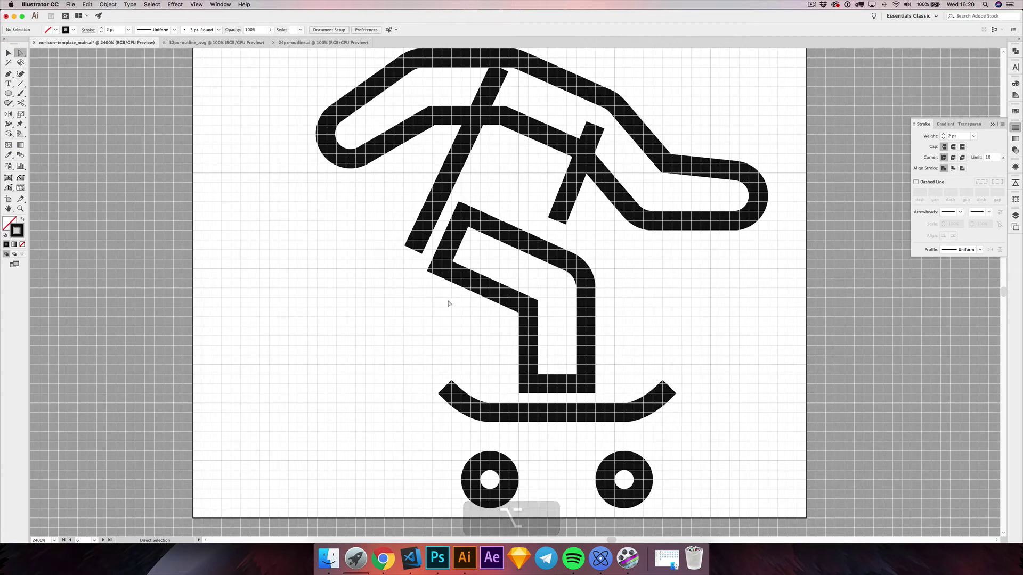
left_click(414, 249)
left_click(439, 266)
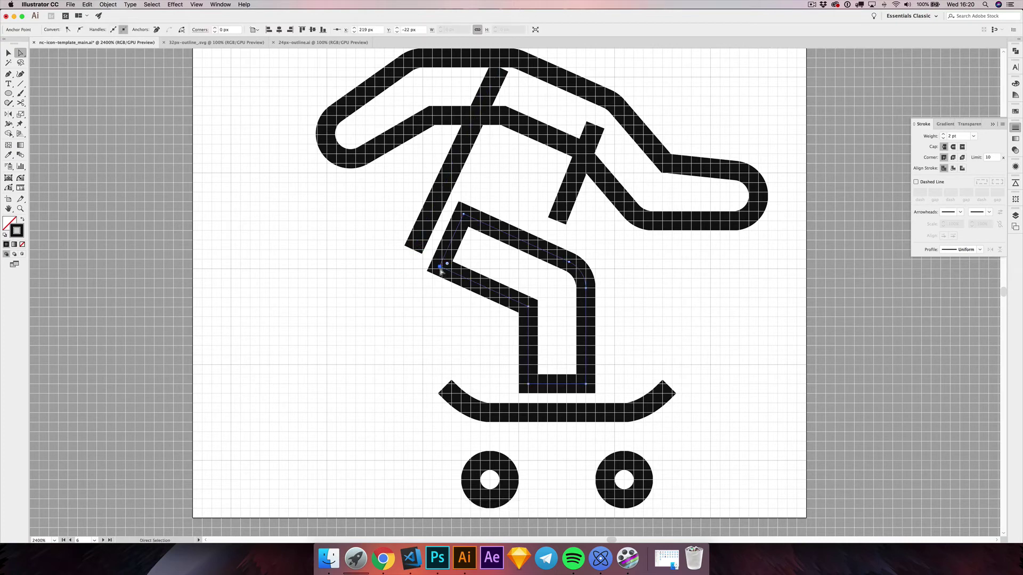
key("c")
left_click(440, 267)
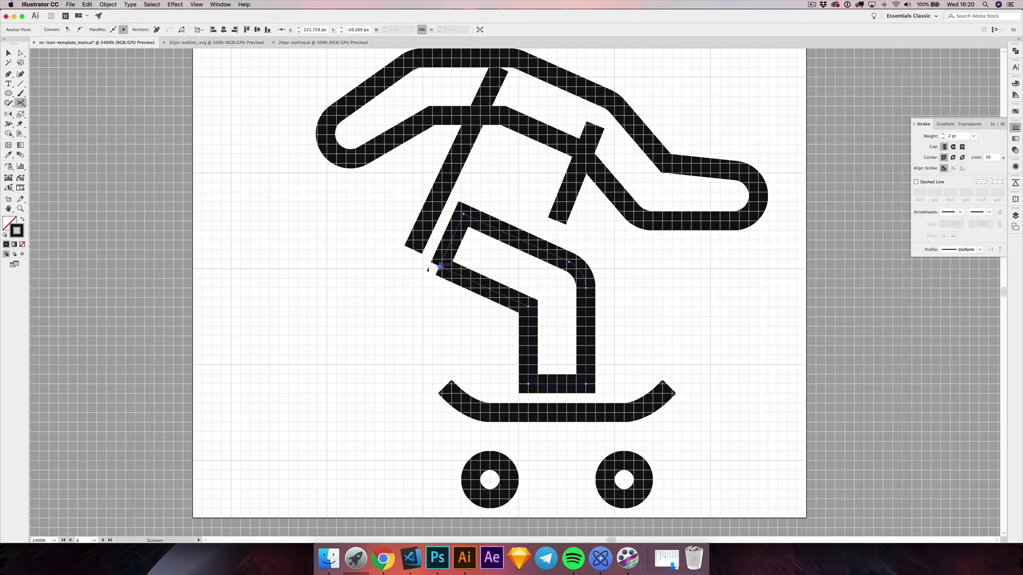
left_click(463, 214)
key("v")
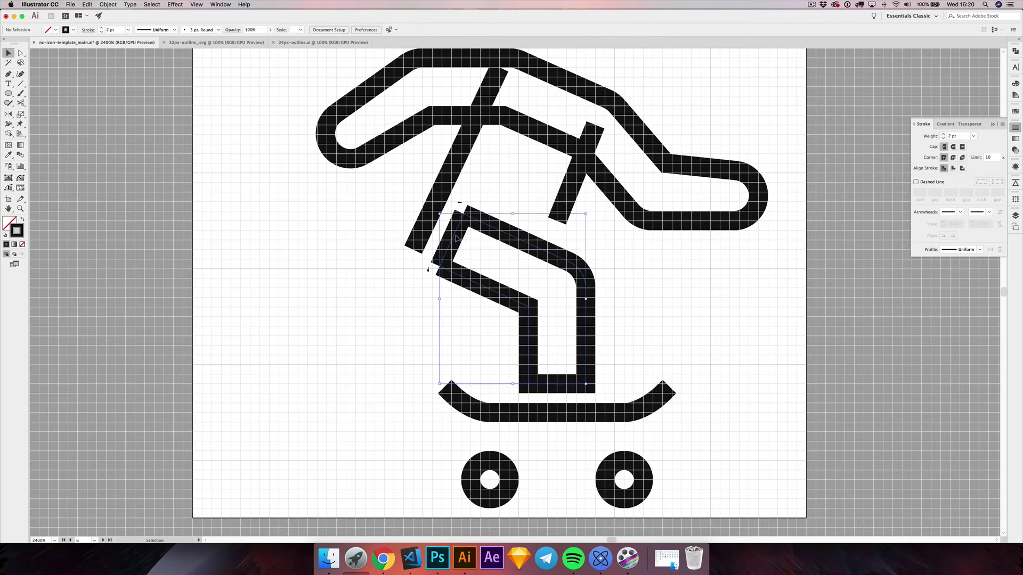
- Ungroup the cut leg paths and delete the short end edge at the hip
left_click(470, 242)
left_click(457, 233)
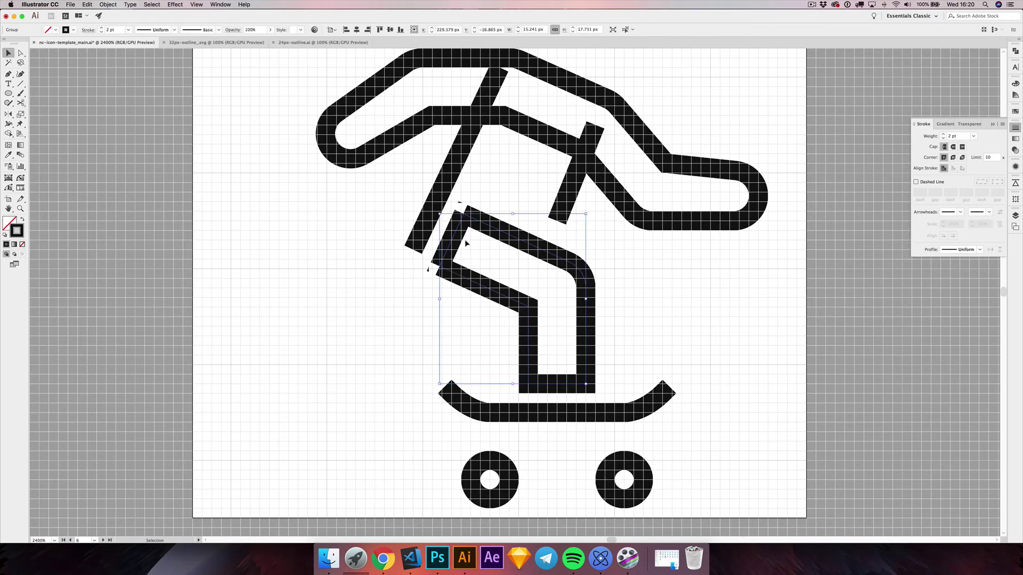
left_click(466, 241)
left_click(457, 235)
left_click(486, 244)
left_click(487, 238)
key("shift+super+g")
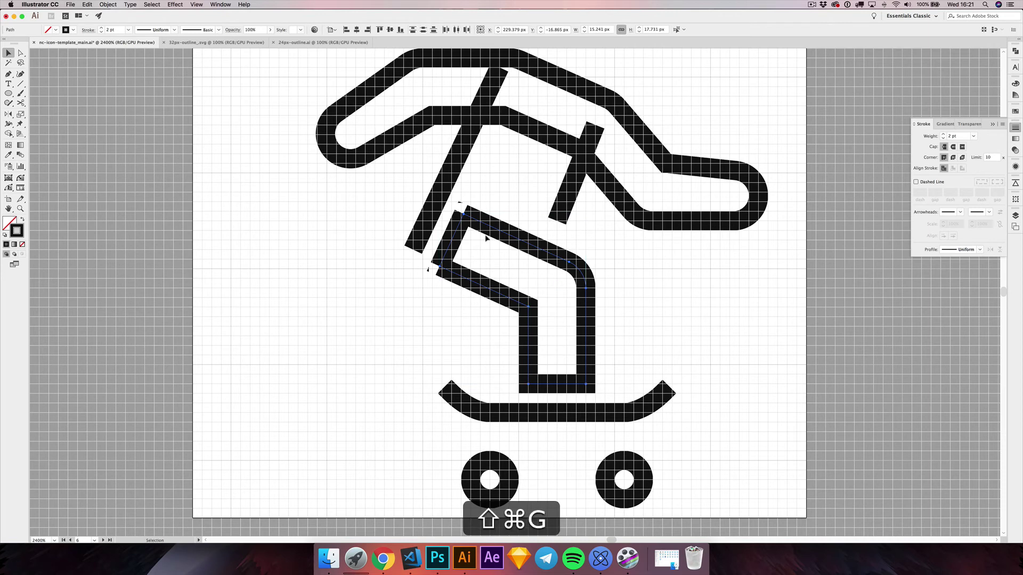
left_click(457, 241)
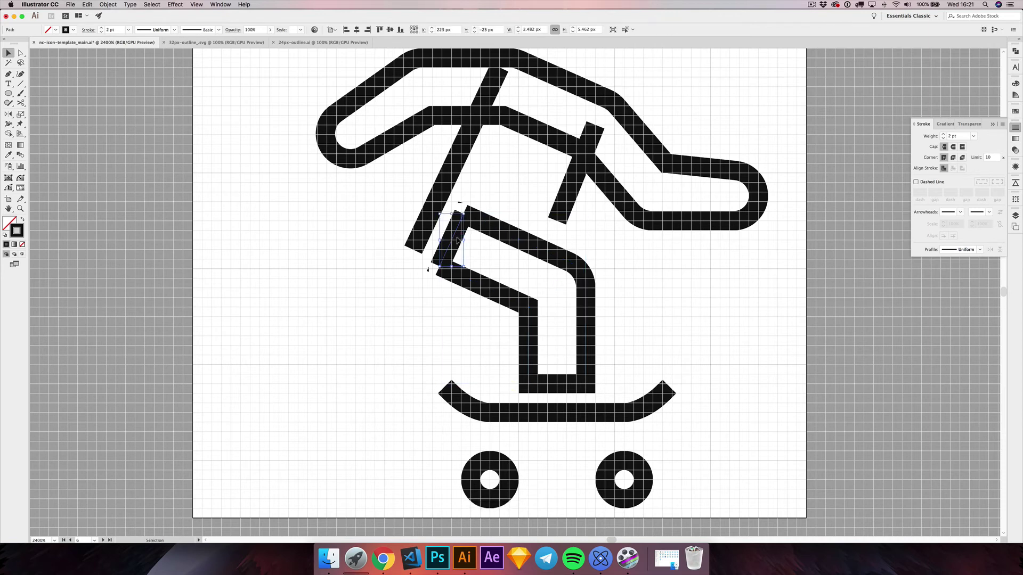
key("Delete")
- Turn on Snap to Grid and extend the thigh's lower line to the bottom end of the torso's back line
left_click_drag(567, 251, 572, 289)
key("a")
left_click(443, 305)
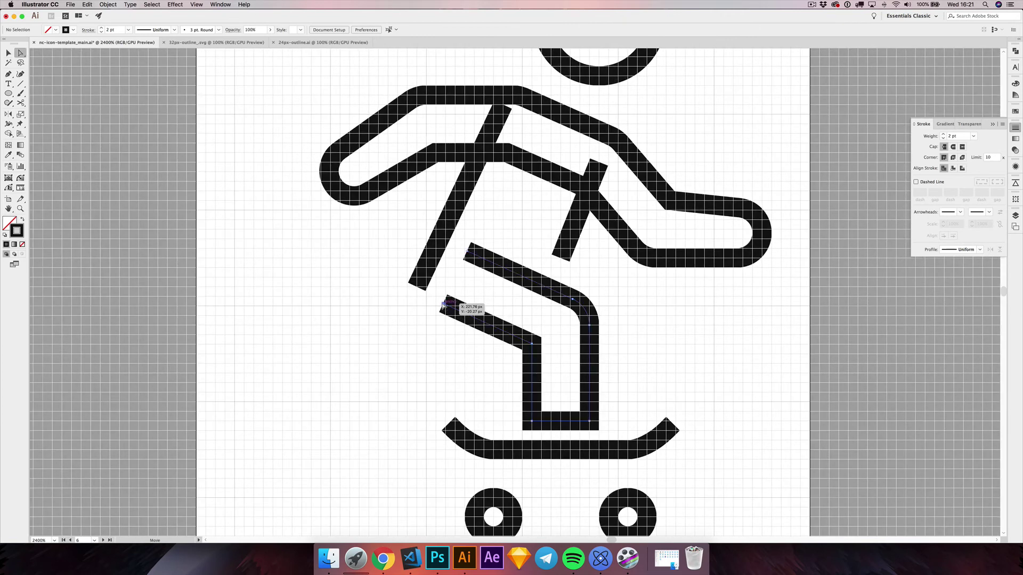
left_click_drag(443, 305, 422, 293)
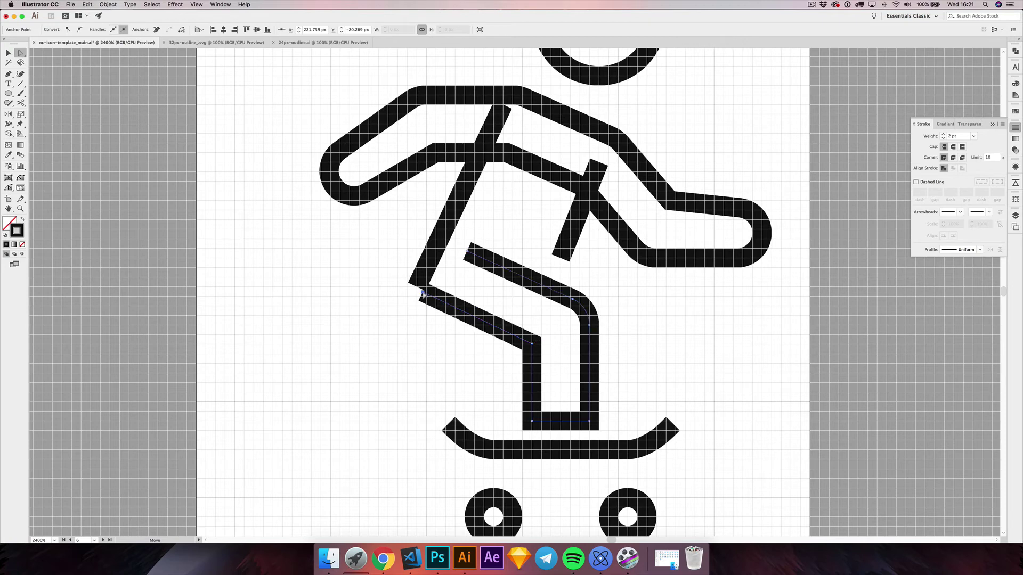
key("shift+super+apostrophe")
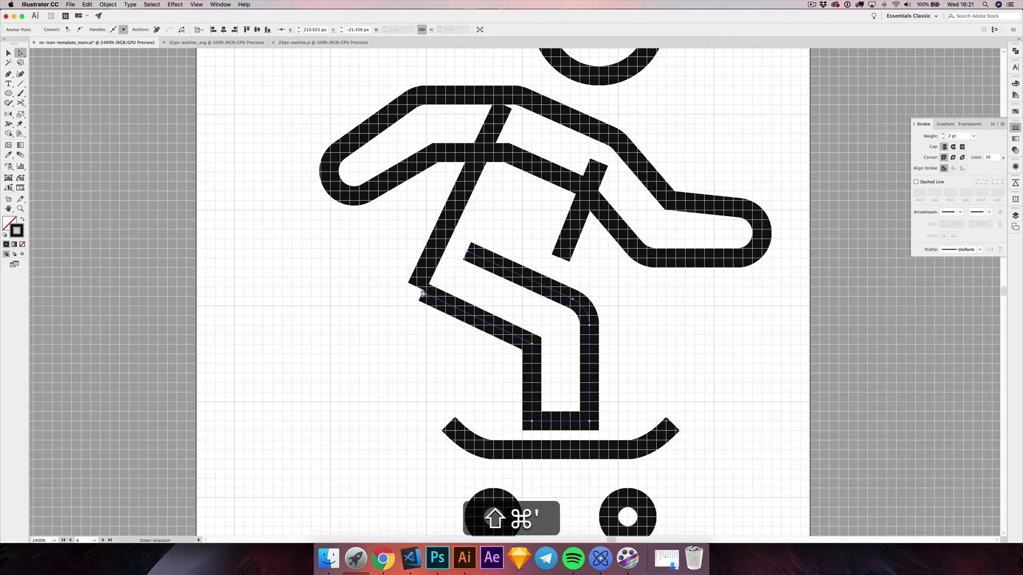
left_click_drag(423, 293, 417, 288)
scroll(400, 322, "down", 1)
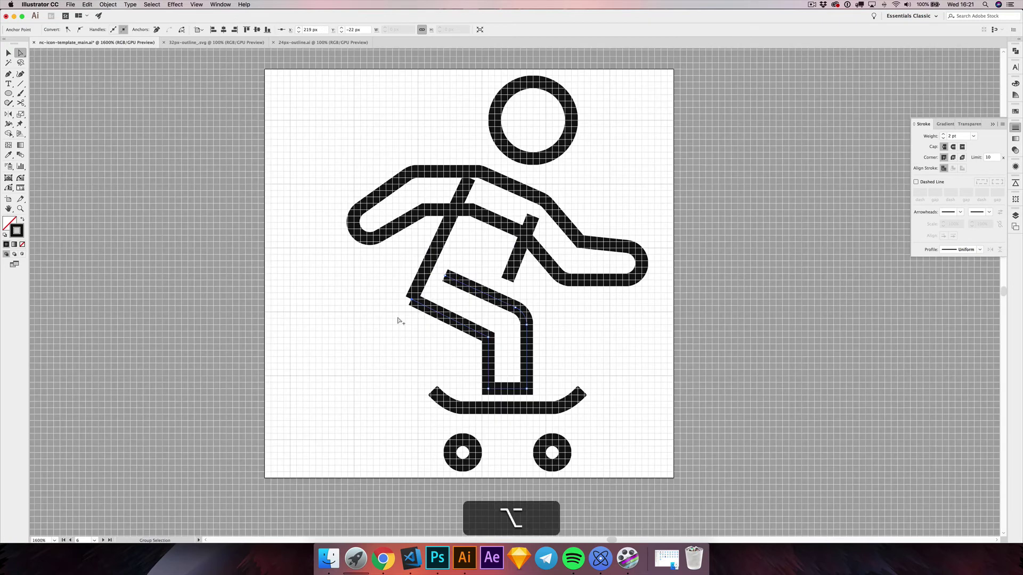
scroll(459, 285, "up", 1)
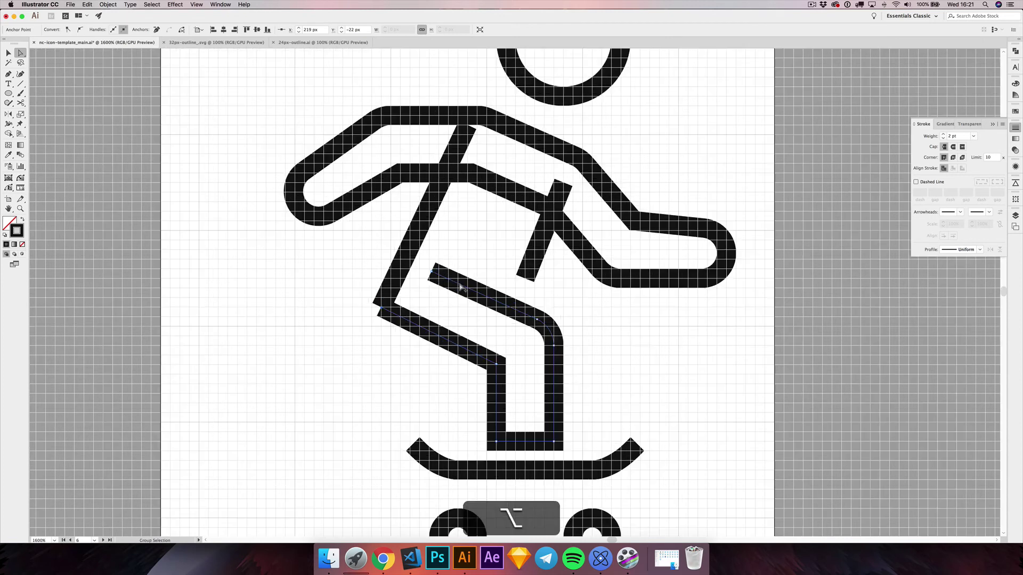
- Turn off Snap to Grid and shorten the thigh's upper line along its own direction, away from the torso's back line
left_click(431, 273)
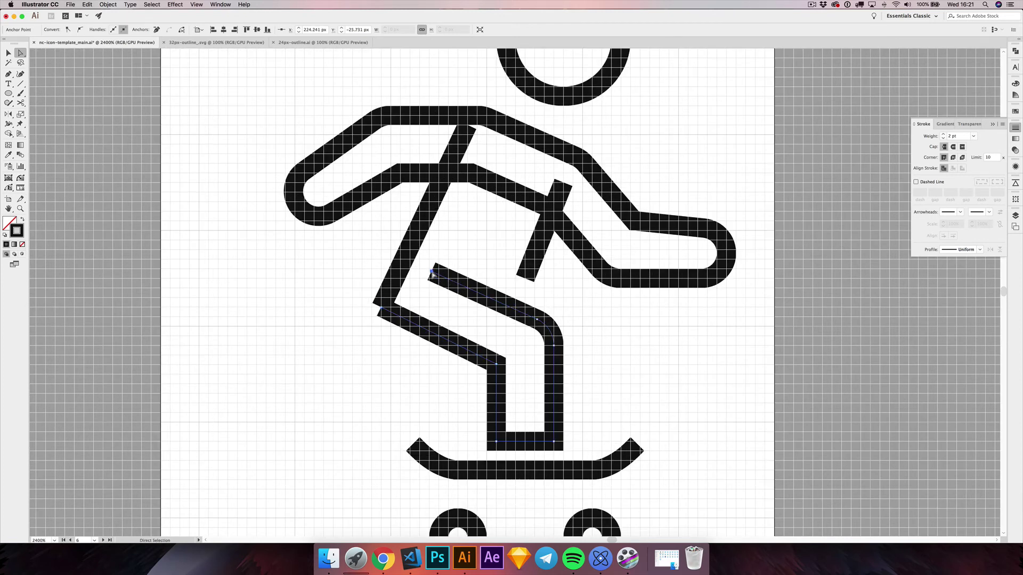
key("shift+super+'")
left_click(432, 273)
left_click_drag(432, 273, 479, 292)
left_click(458, 301)
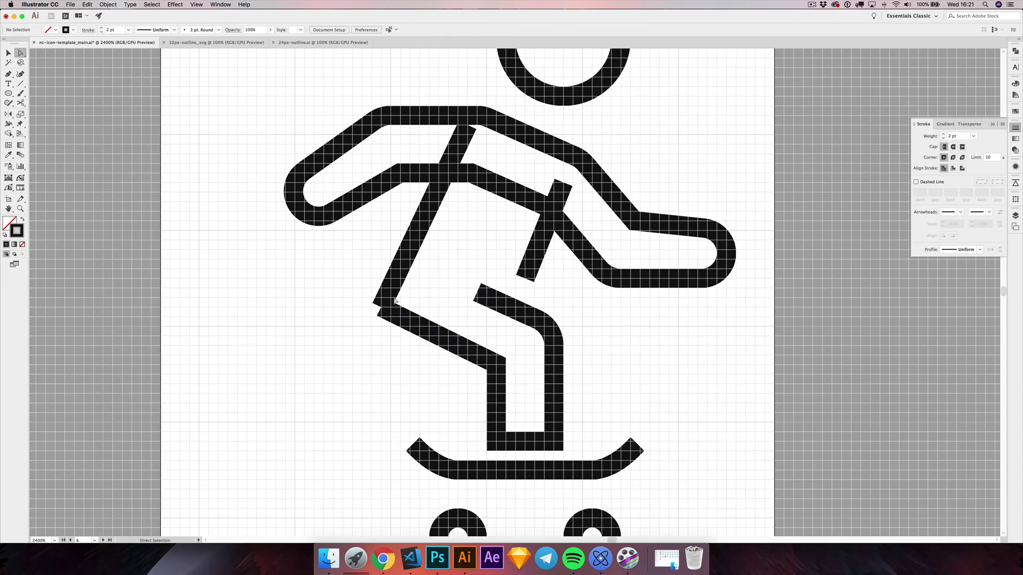
- Join the bottom end of the torso's back line with the thigh's lower line into one corner
left_click_drag(374, 305, 395, 326)
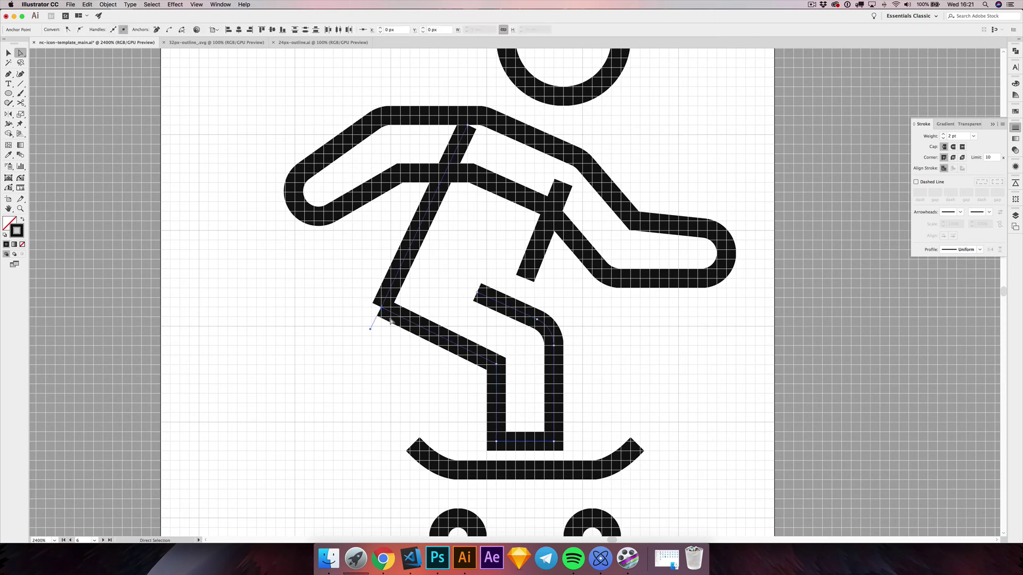
key("super+j")
left_click(426, 270)
- Cut the lower line of the arms' outline with the Scissors tool at the two anchor points bounding its sloping chest segment
left_click_drag(497, 236, 509, 274)
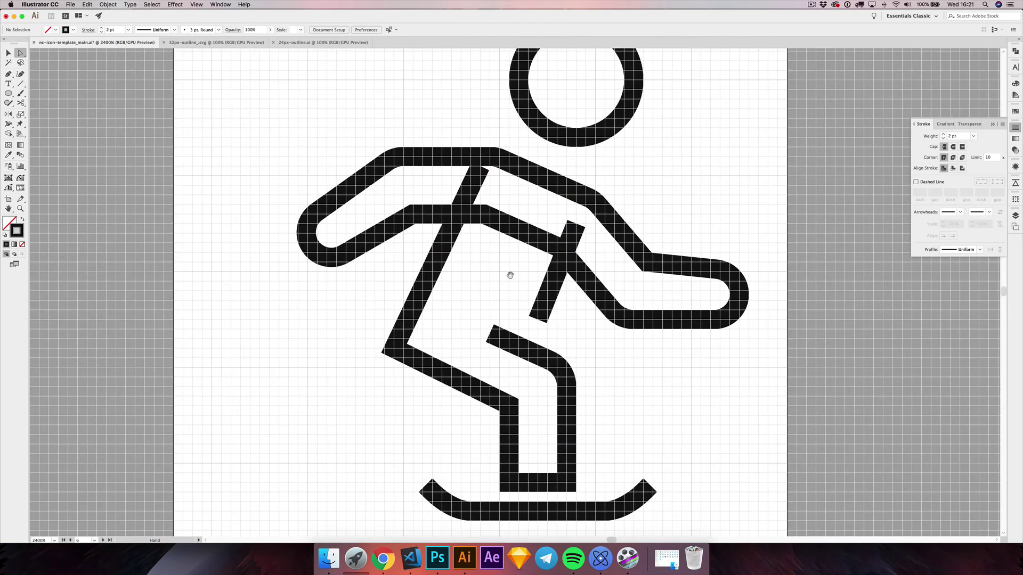
left_click(483, 215)
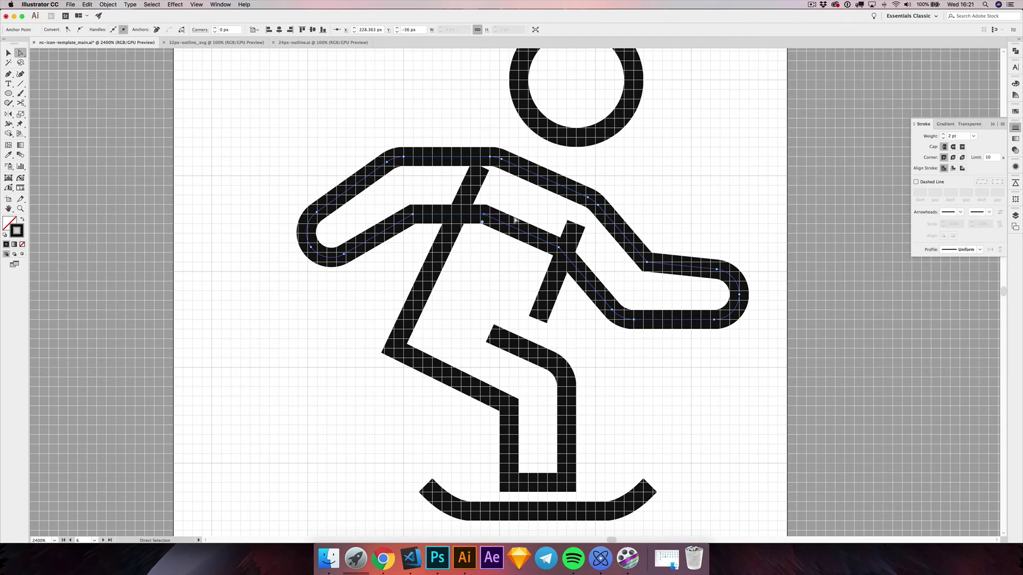
key("c")
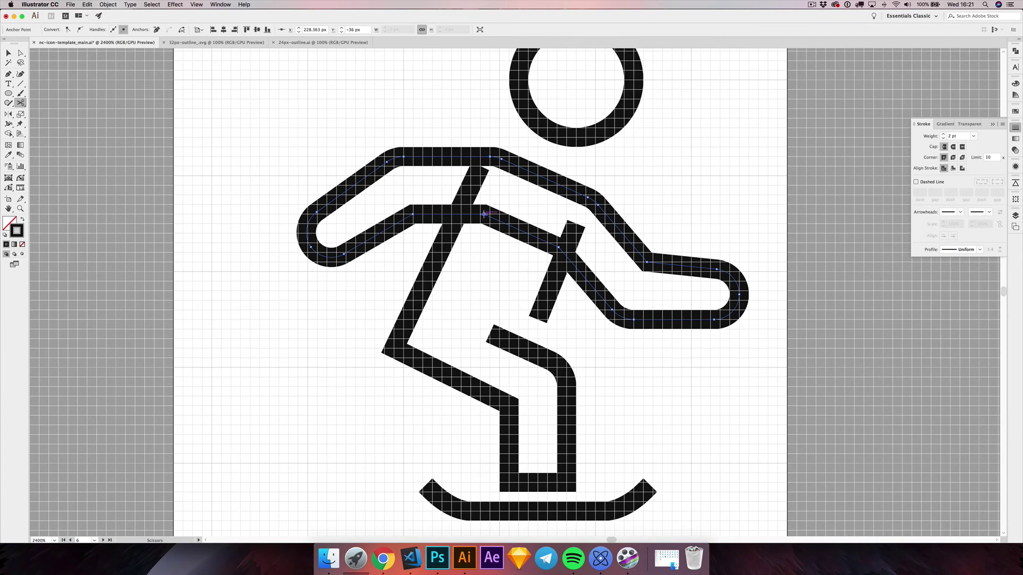
left_click(484, 213)
left_click(558, 247)
- Ungroup the cut arm paths and delete the sloping segment that crosses the chest
key("v")
left_click(506, 243)
key("super+z")
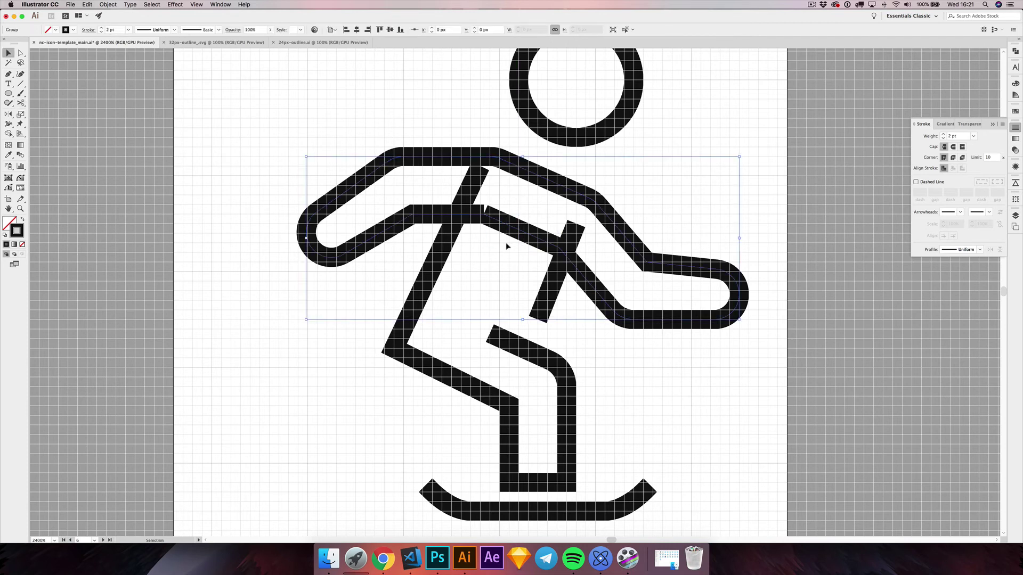
key("shift+super+g")
left_click(506, 240)
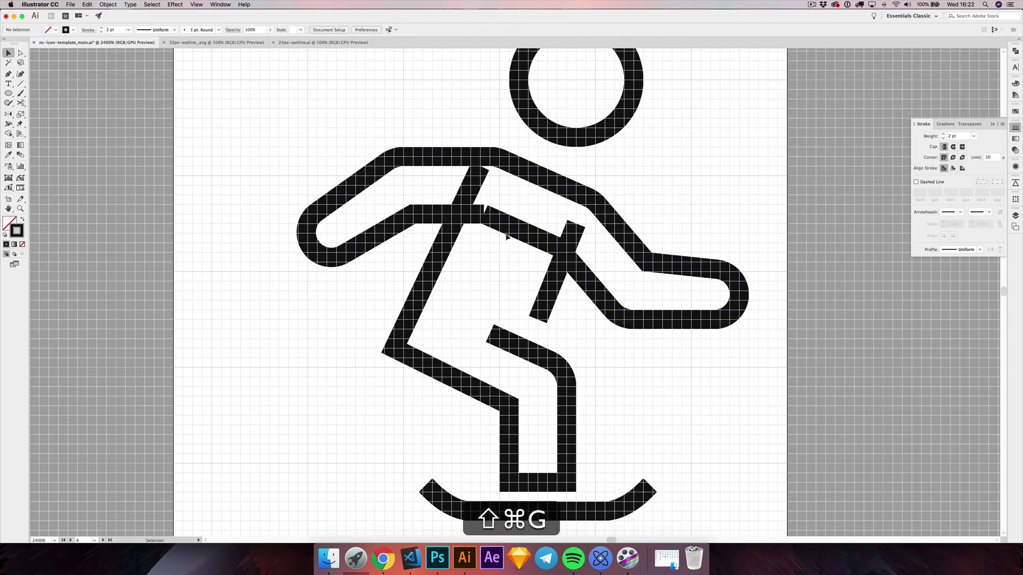
left_click(507, 240)
key("Delete")
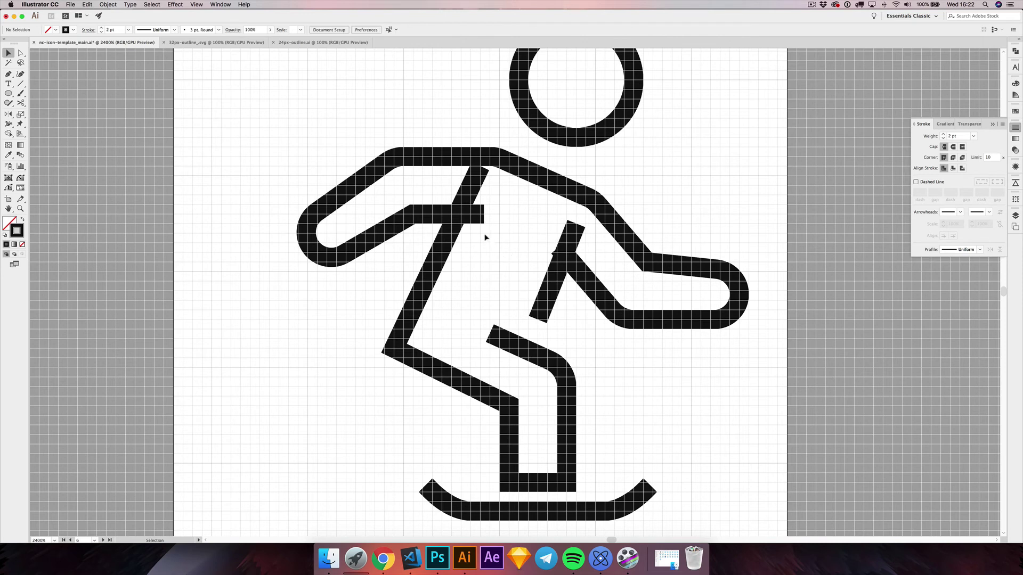
- Bring the back arm's lower line and the top of the torso's back line together and join them into one corner
key("a")
left_click_drag(484, 214, 452, 215)
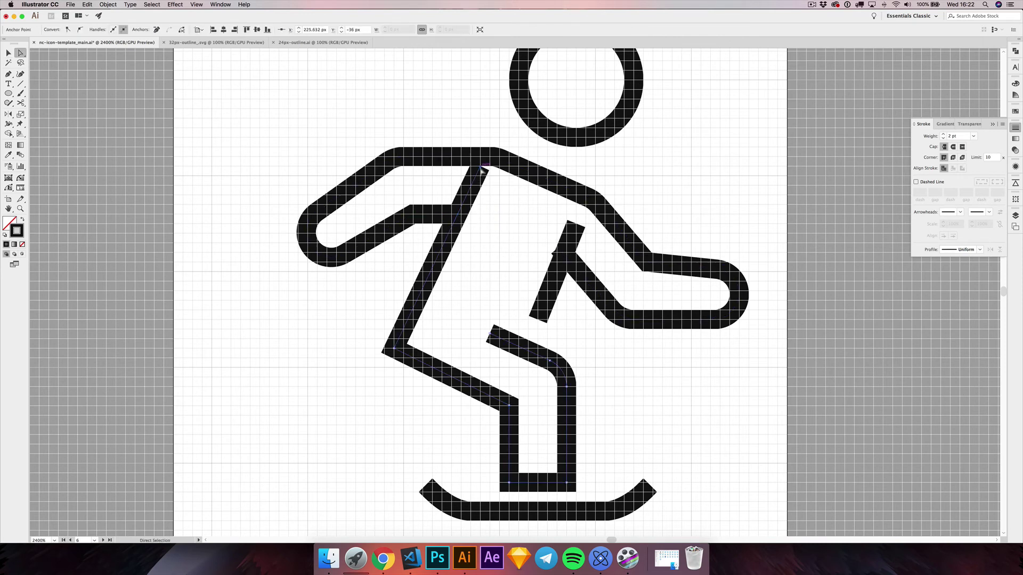
left_click_drag(483, 170, 457, 216)
left_click(466, 226)
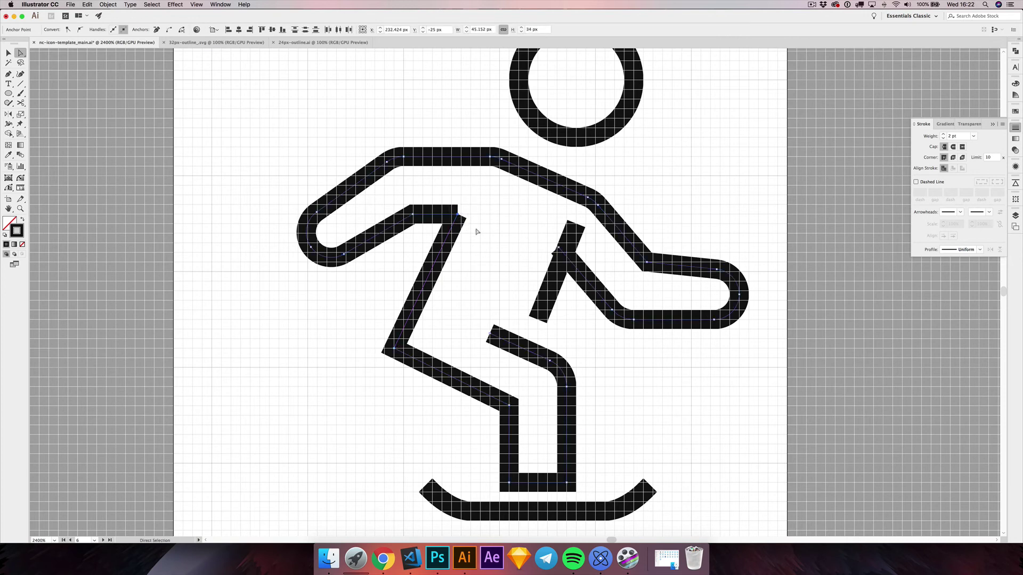
key("super+j")
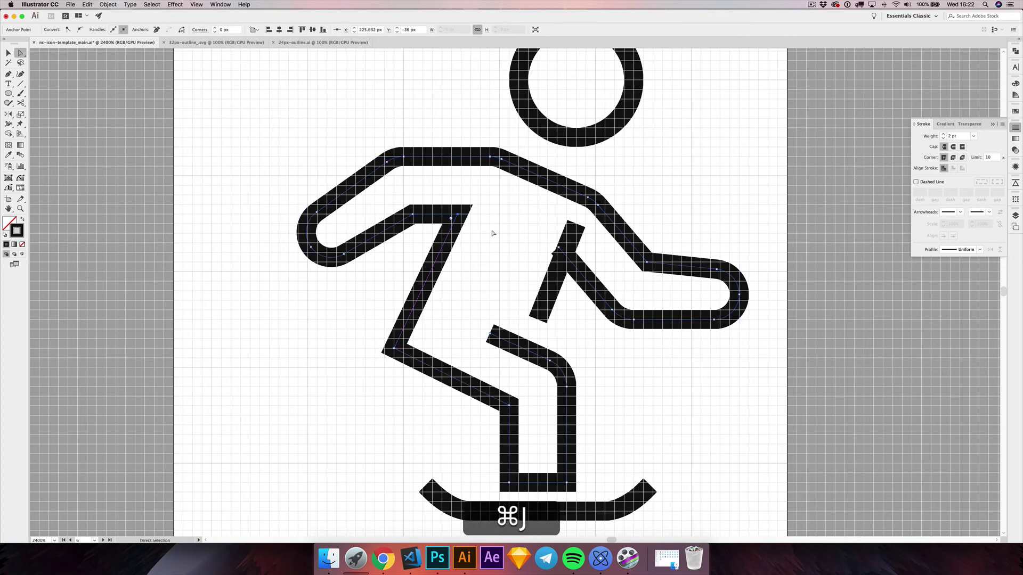
- Bring the front arm's lower line and the top of the torso's front line together and join them into an armpit corner
left_click(558, 248)
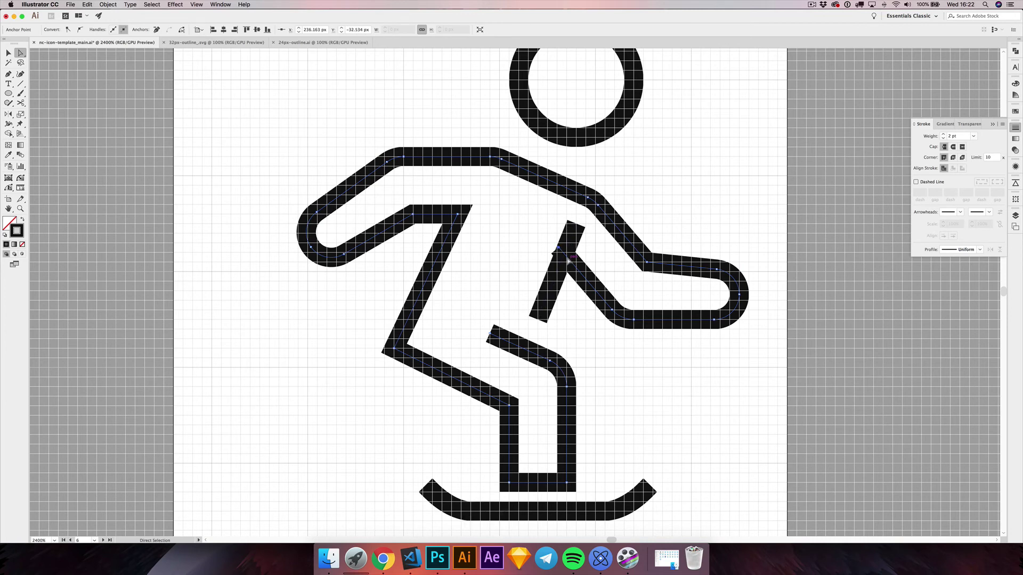
mouse_move(568, 261)
left_mouse_down()
mouse_move(579, 226)
mouse_move(566, 257)
left_mouse_up()
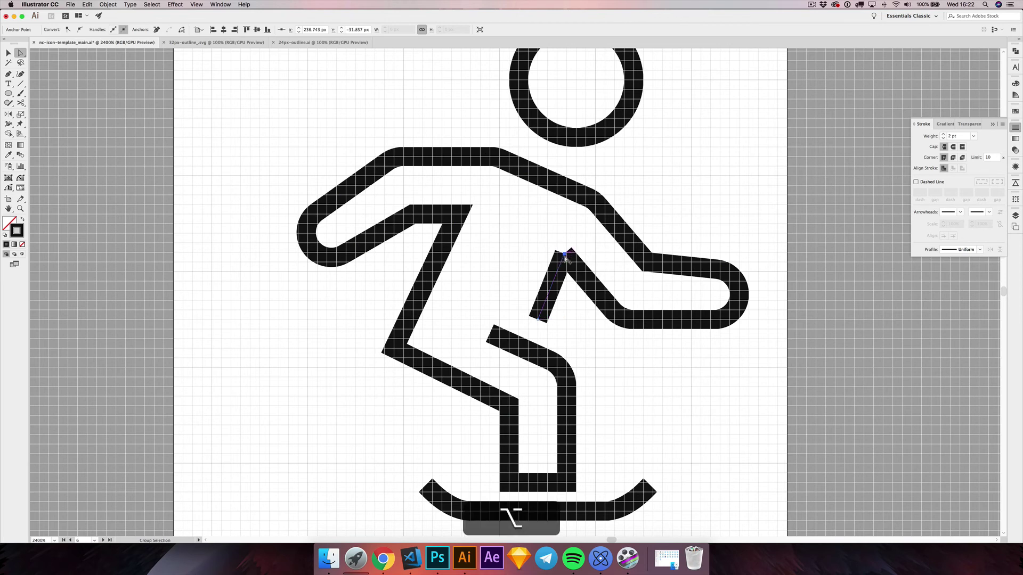
scroll(567, 257, "up", 1)
left_click(565, 265)
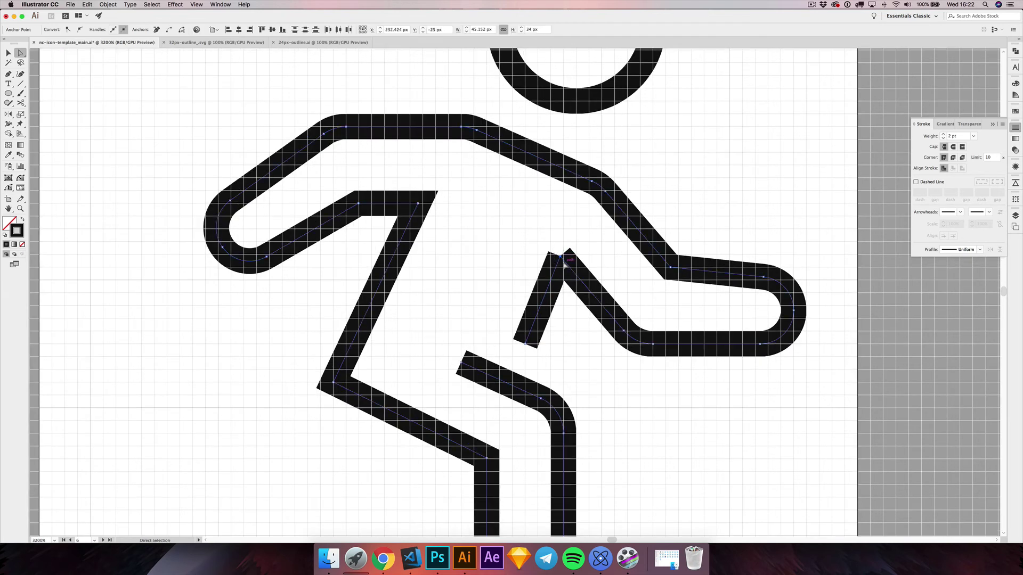
key("super+j")
left_click(513, 263)
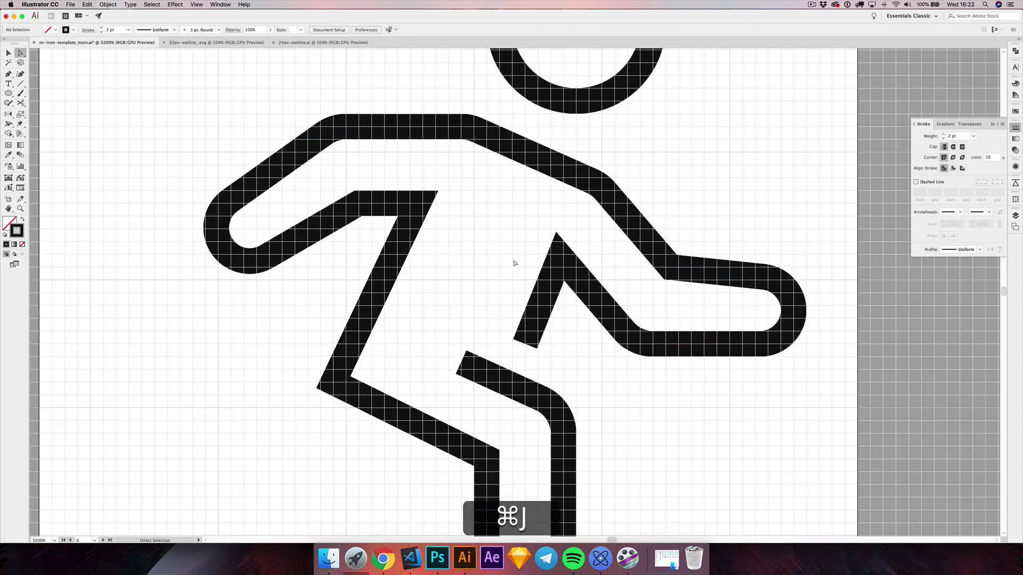
scroll(513, 272, "down", 1)
scroll(513, 272, "down", 1)
scroll(514, 277, "up", 1)
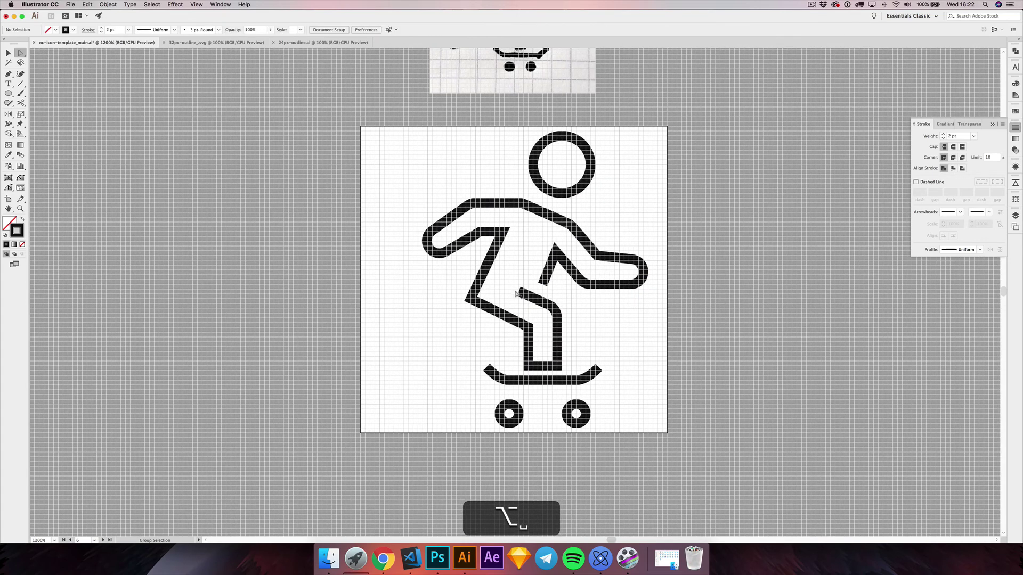
- Round the sharp hip corner where the torso's back line meets the thigh to an 8 px radius
scroll(515, 294, "up", 2)
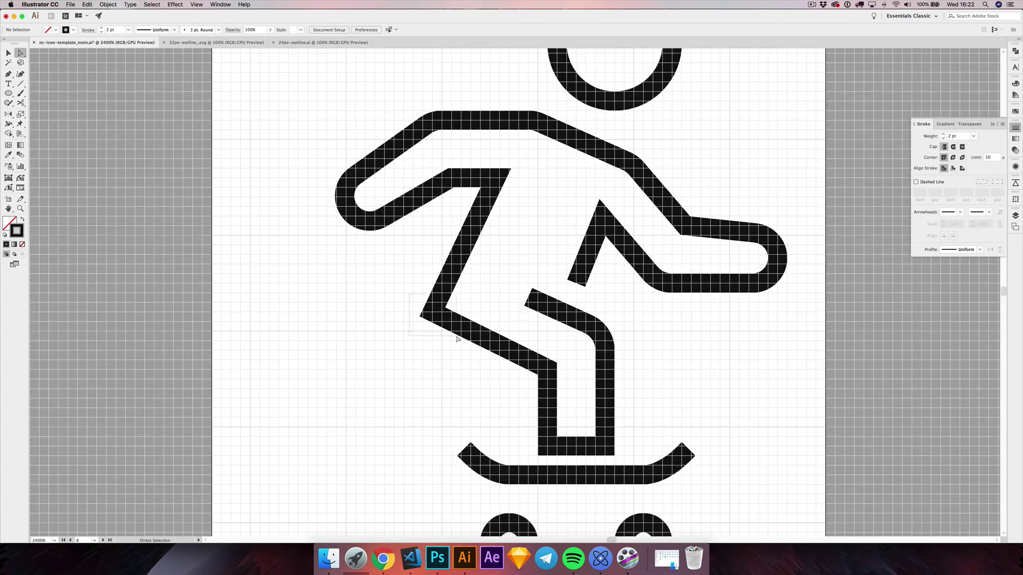
left_click(457, 339)
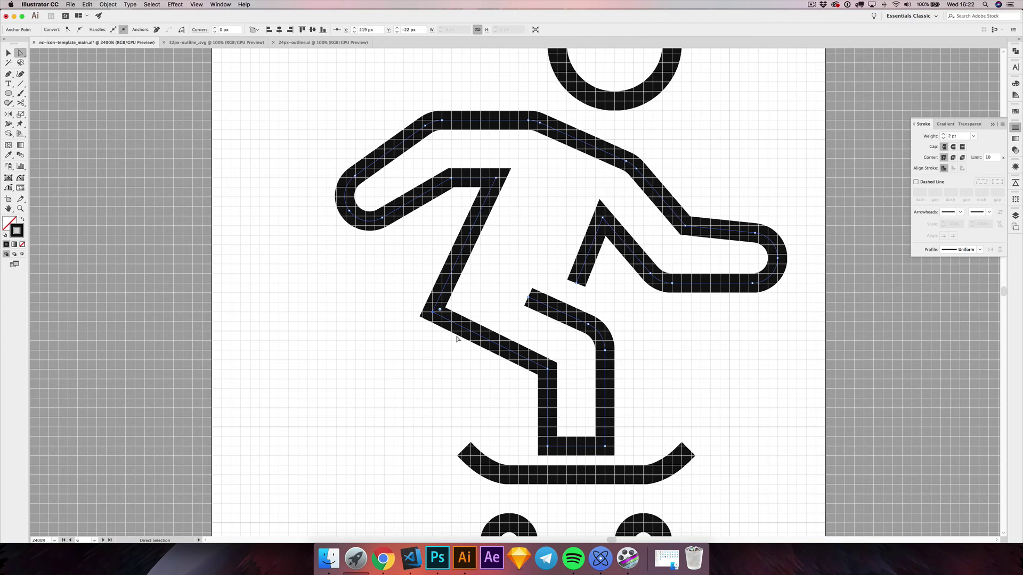
left_click(215, 29)
left_click(215, 29)
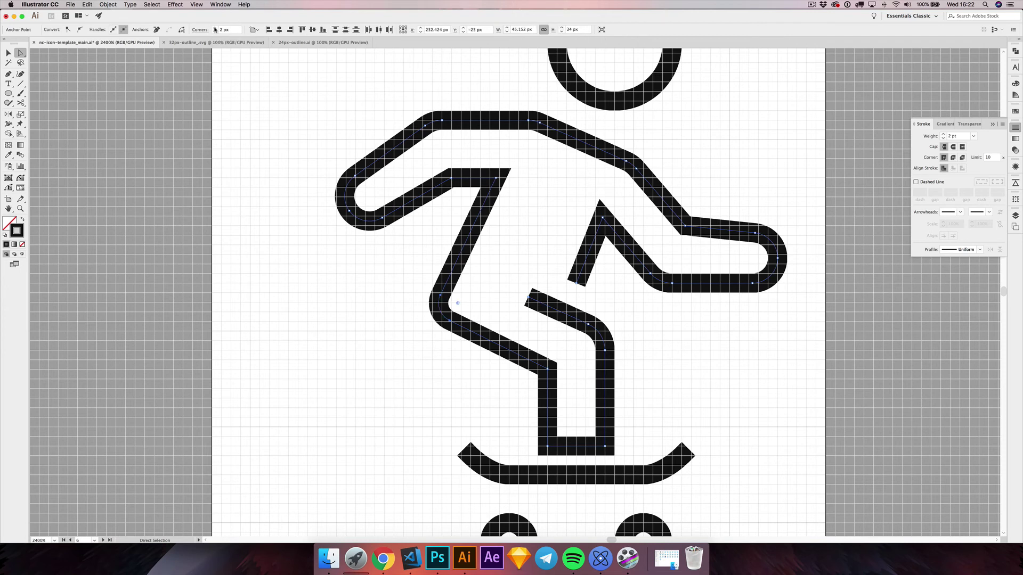
left_click(215, 29)
left_click(215, 29)
left_click(215, 28)
left_click(215, 28)
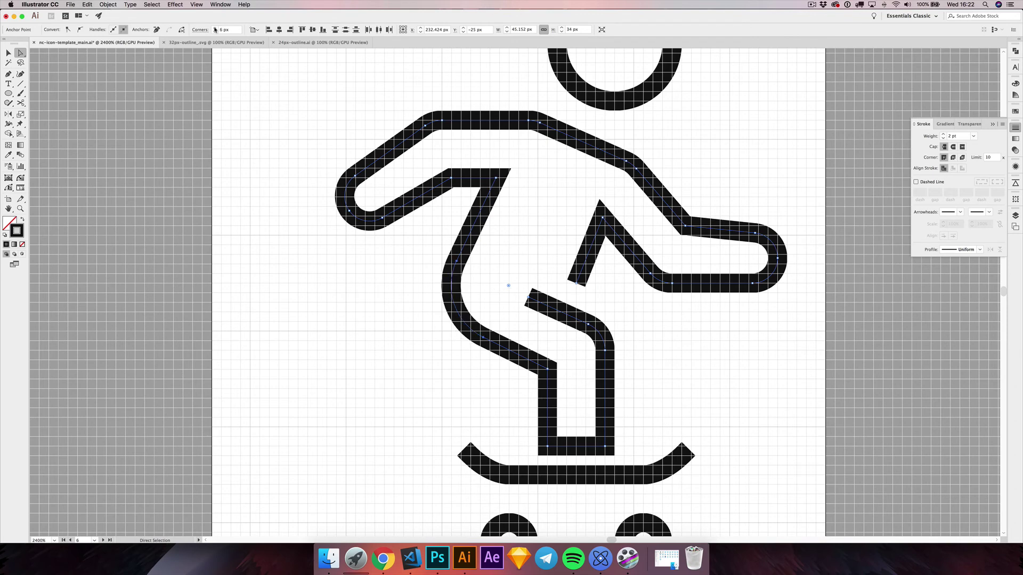
left_click(354, 331)
- Cut the front leg's outline with the Scissors tool at its two foot corners and delete the short bottom segment
scroll(366, 331, "down", 2)
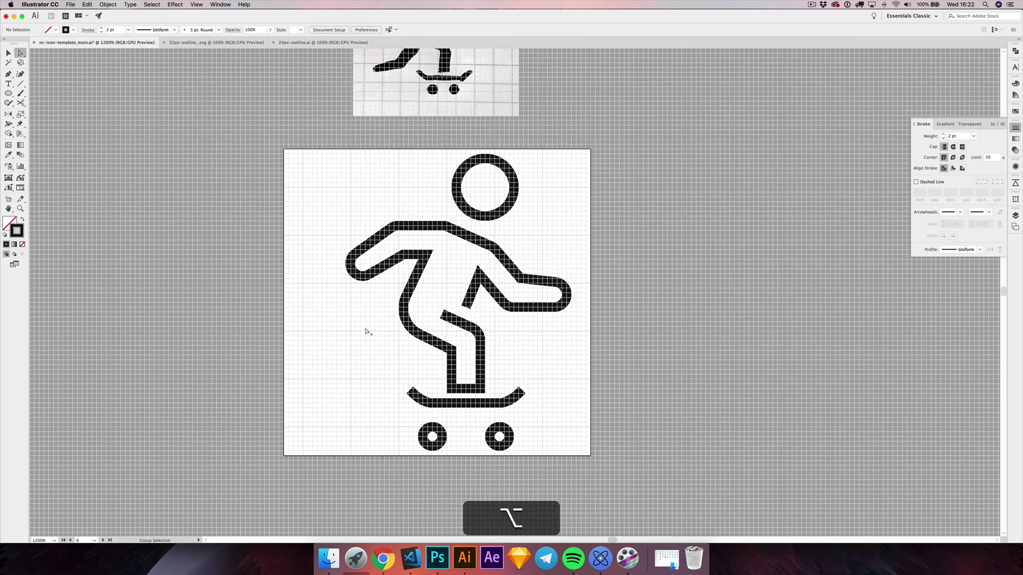
left_click_drag(364, 324, 459, 302)
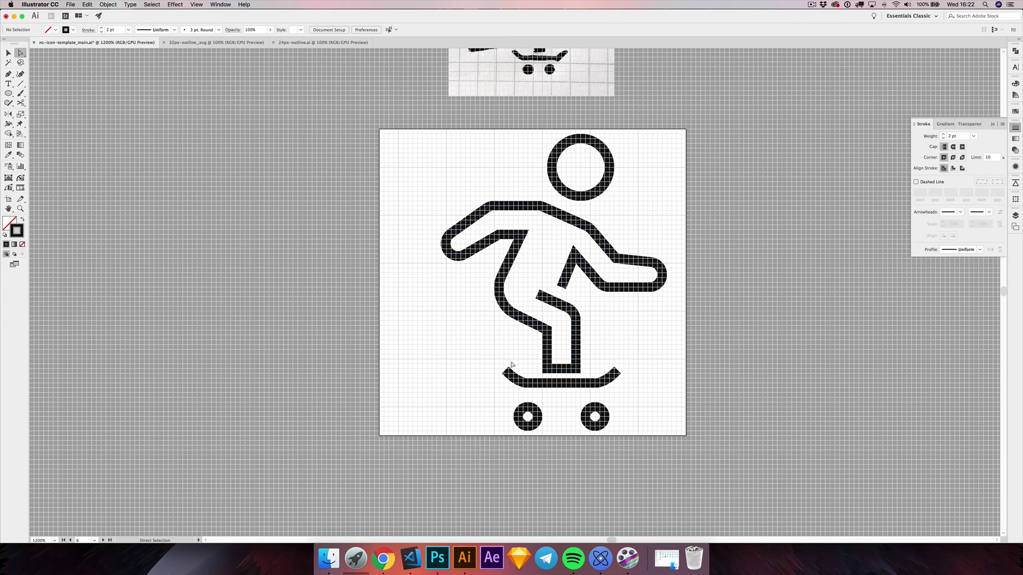
left_click_drag(518, 360, 493, 348)
scroll(560, 363, "down", 1)
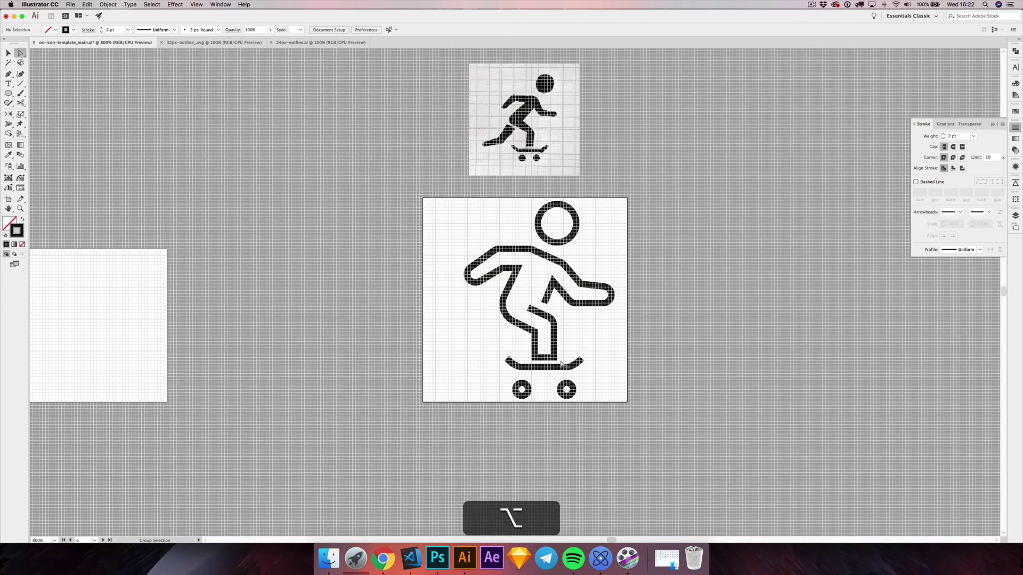
scroll(561, 364, "up", 3)
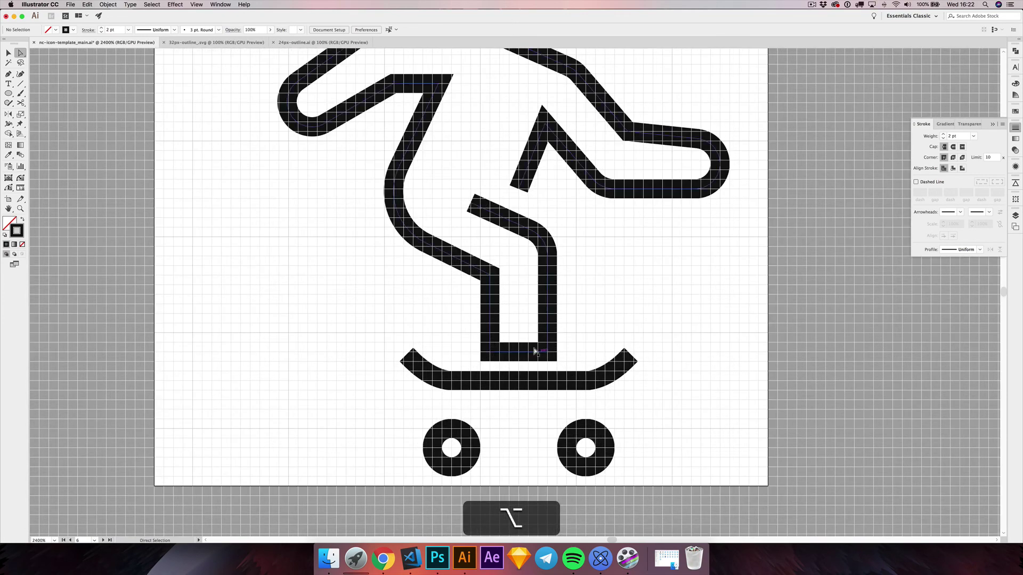
left_click(535, 352)
key("c")
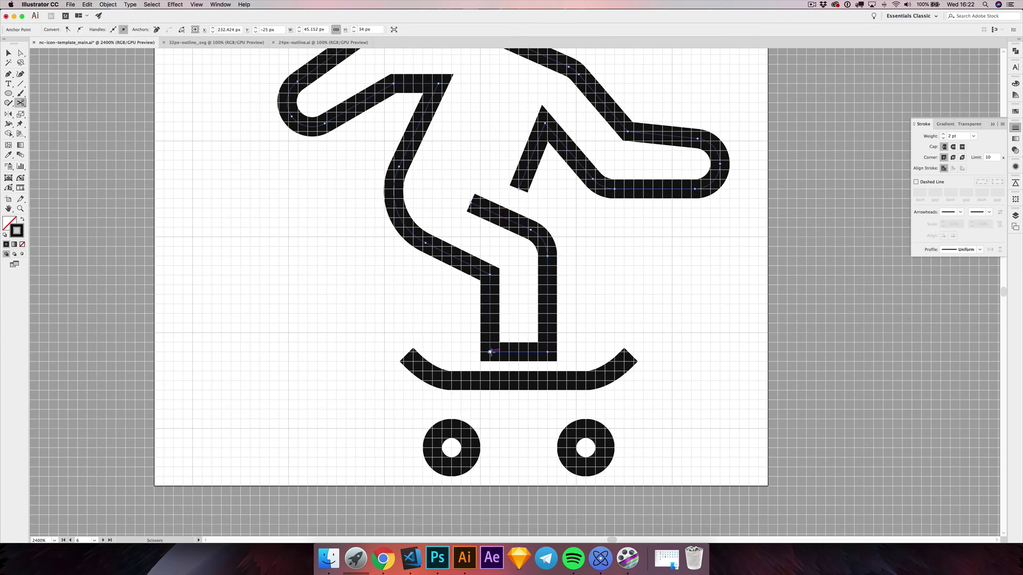
left_click(490, 352)
left_click(547, 351)
key("v")
left_click(532, 341)
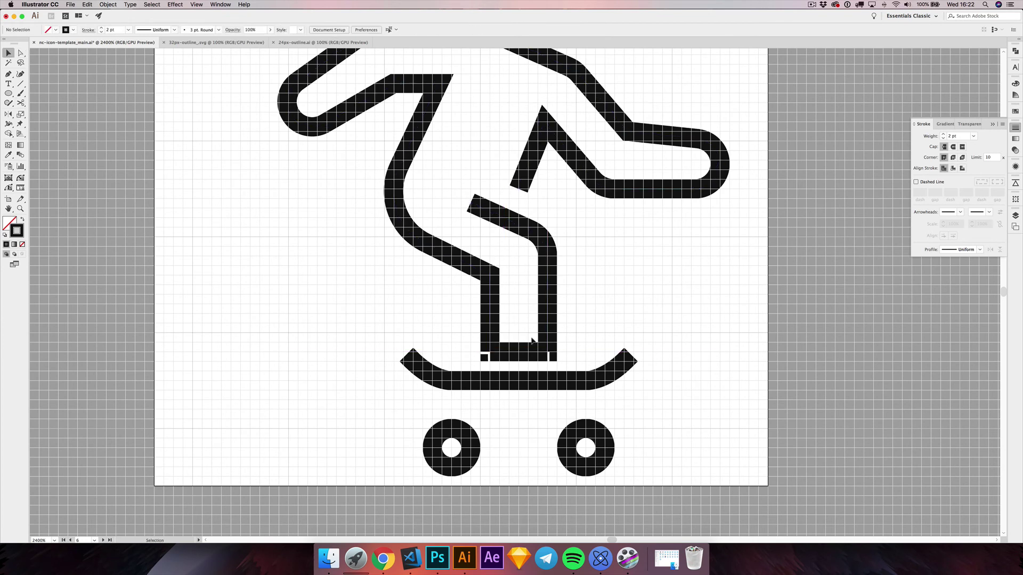
left_click(522, 354)
key("Delete")
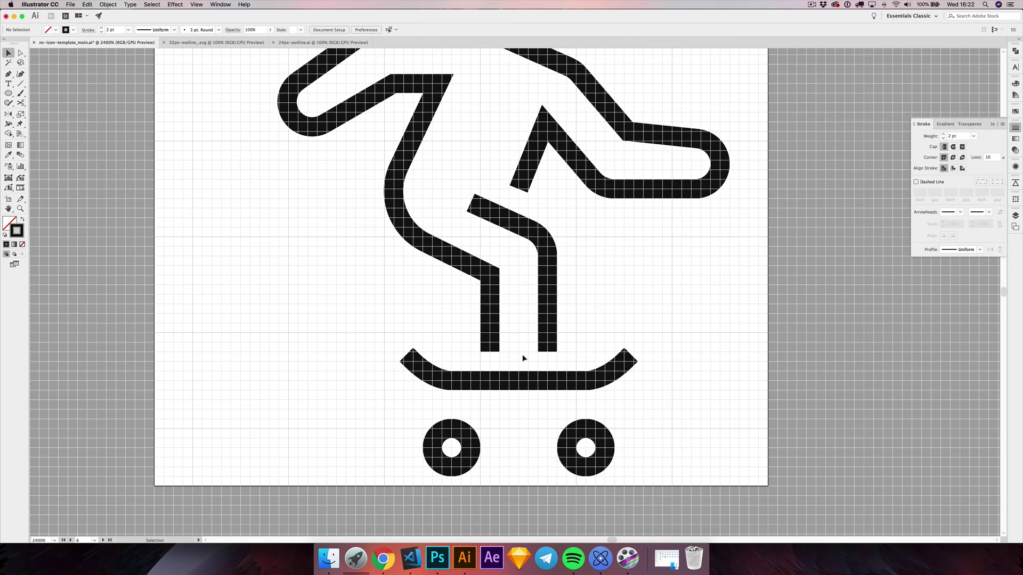
- Give the open ends of the body outline a projecting cap
key("space")
left_click_drag(444, 186, 475, 199)
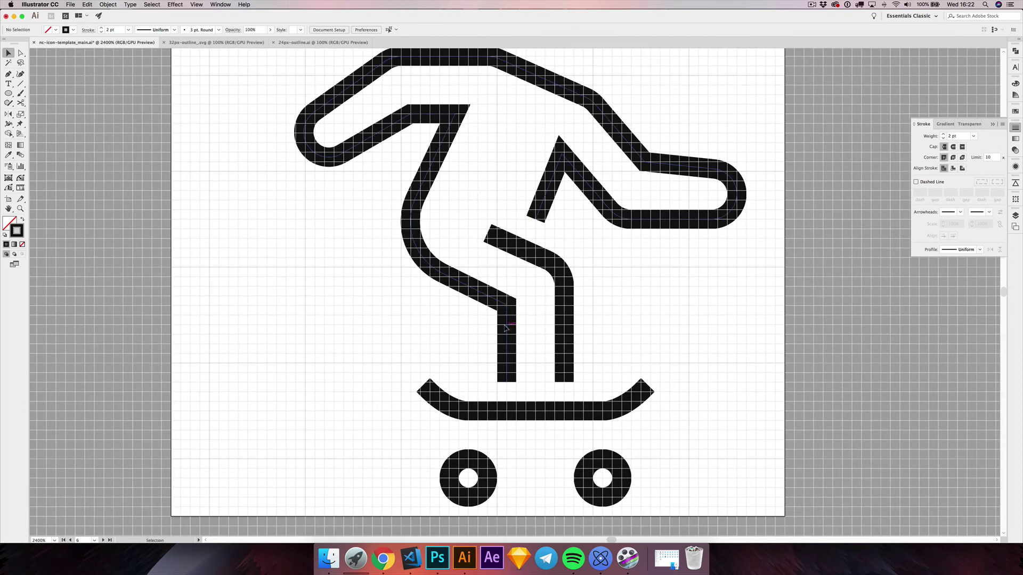
left_click_drag(469, 351, 522, 363)
left_click(569, 349, "shift")
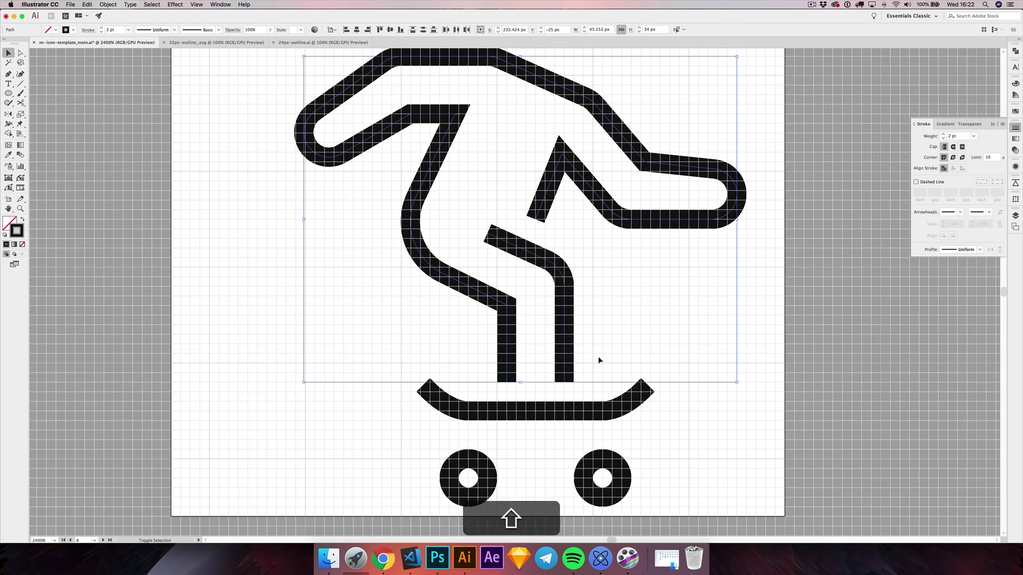
left_click(962, 147)
left_click(626, 264)
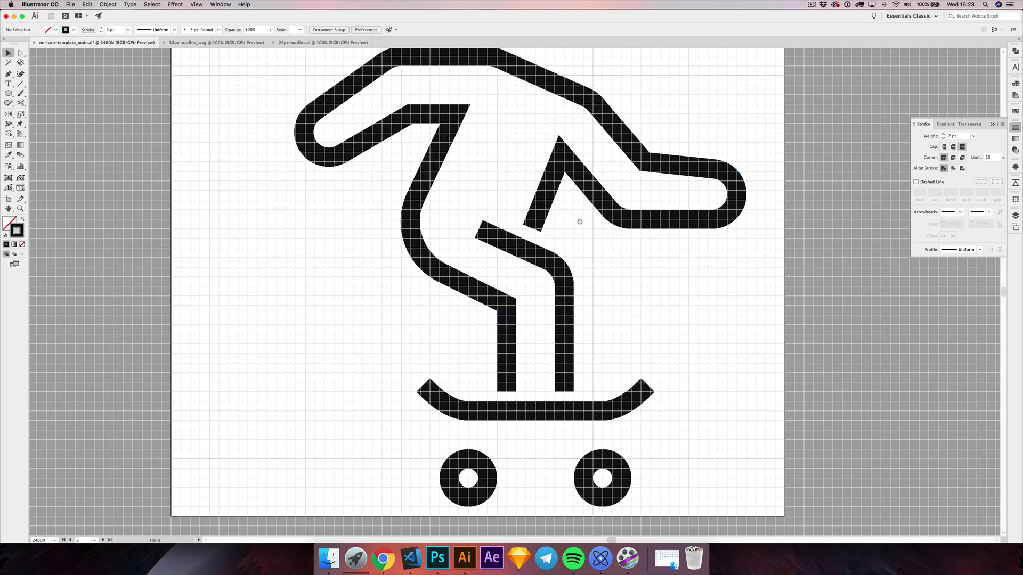
- Increase the body outline's stroke weight to 4 pt as a guide for spacing its open ends
left_click(593, 266, "alt")
left_click_drag(616, 285, 599, 293)
key("shift+super+'")
left_click_drag(396, 181, 704, 306)
key("Up")
key("Up")
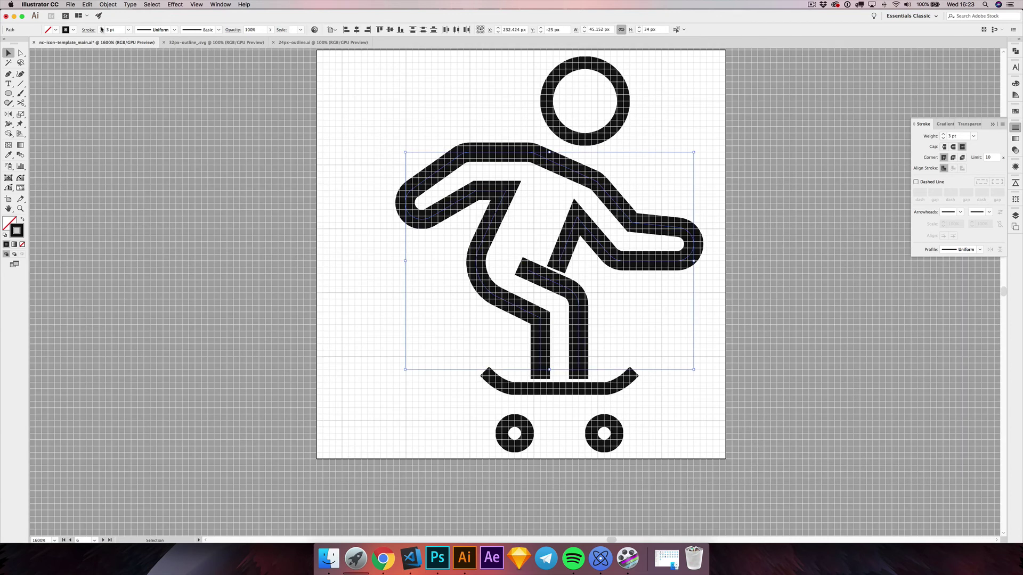
left_click(217, 206)
- Move the front leg's two lower end anchors up 1 px, away from the skateboard deck
scroll(565, 384, "up", 1)
key("alt+a")
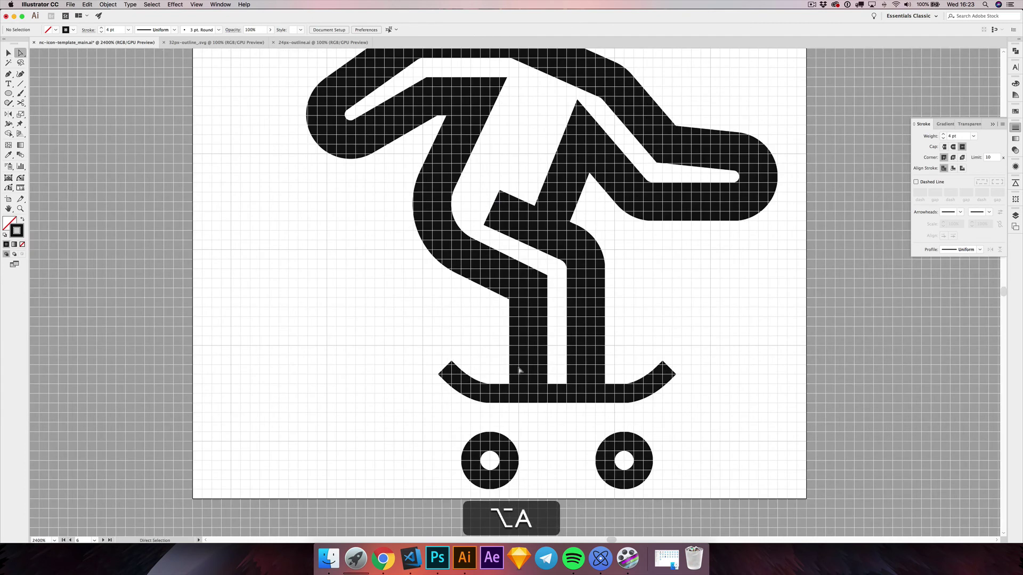
left_click(517, 367, "alt")
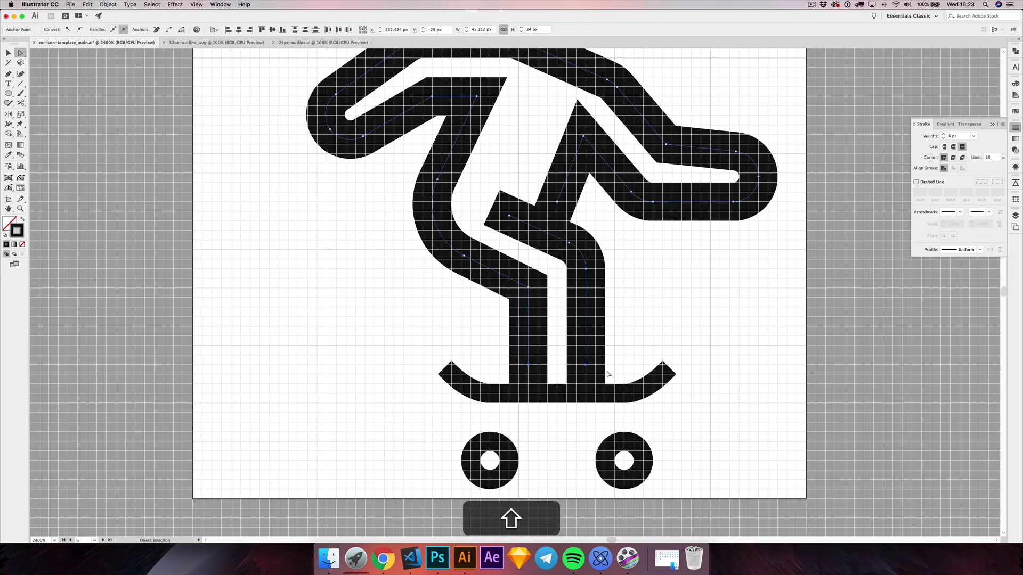
key("shift+Up")
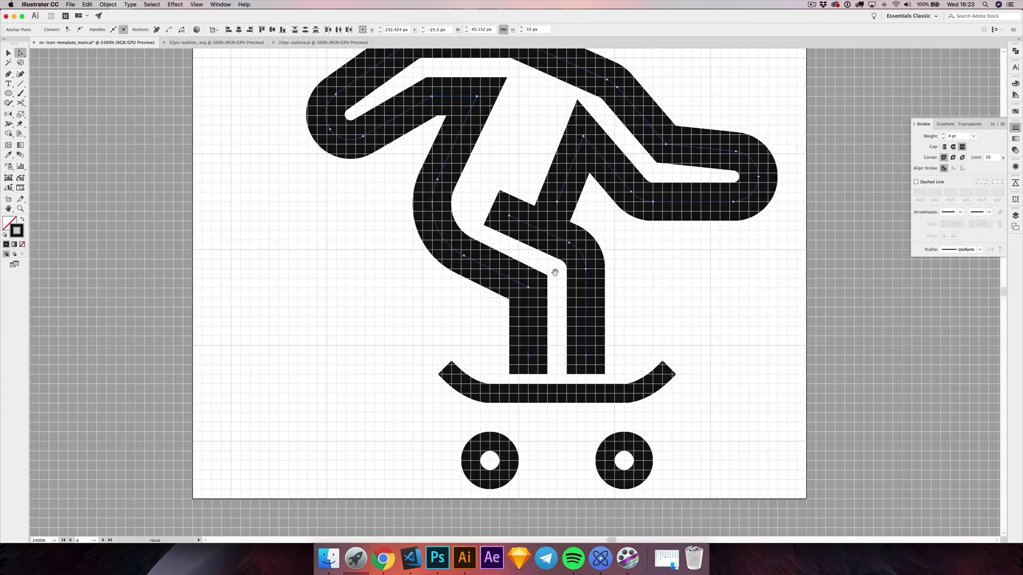
- Toggle grid snapping and shorten the torso's front line by moving its lower end up along the line, clear of the thigh
scroll(551, 266, "up", 2)
left_click(551, 228)
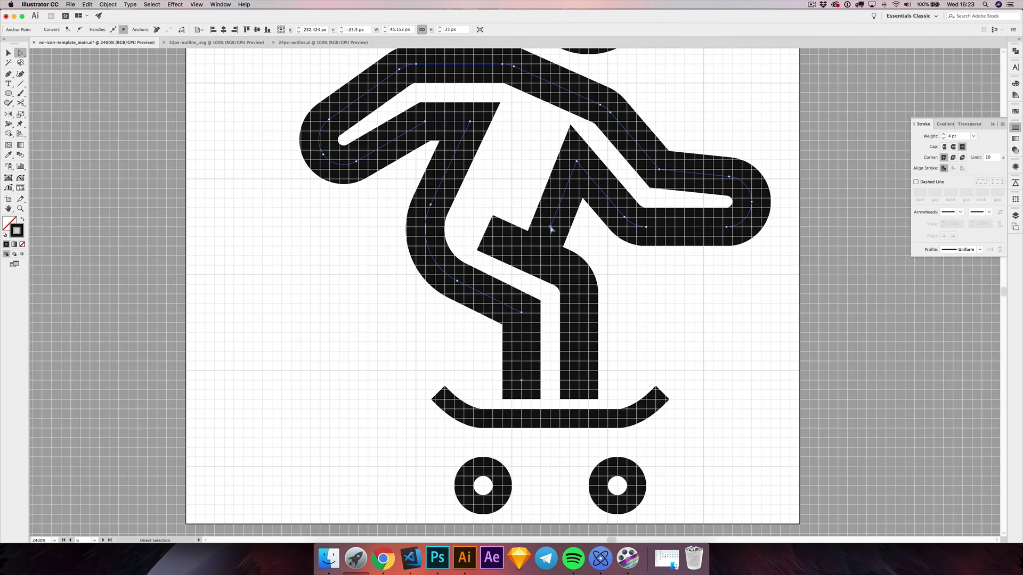
key("shift+super+apostrophe")
left_click_drag(561, 229, 542, 242)
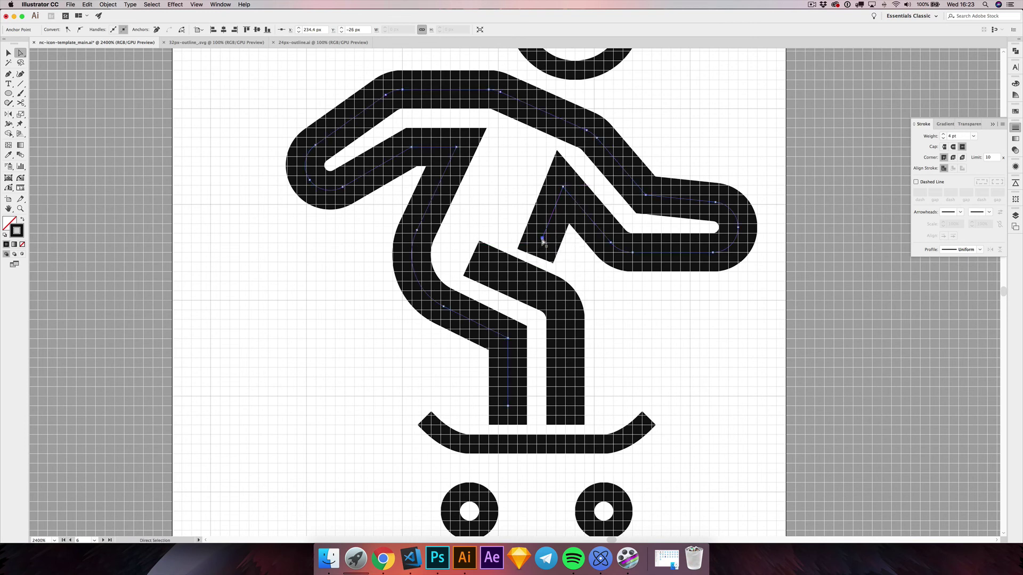
left_click(576, 273)
scroll(576, 273, "up", 3)
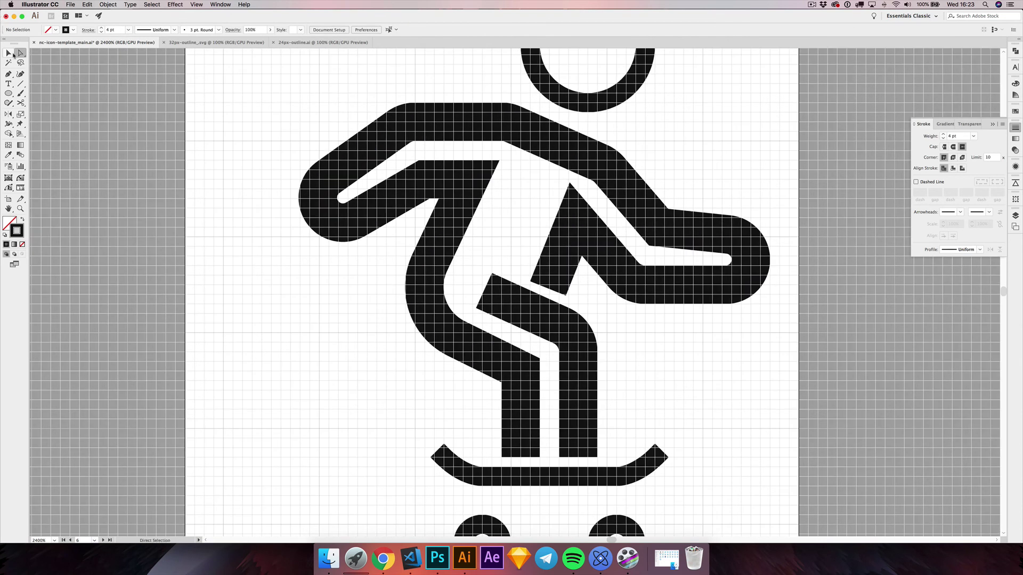
- Set the body outline's stroke weight back to 2 pt
left_click(11, 53)
scroll(285, 216, "down", 3)
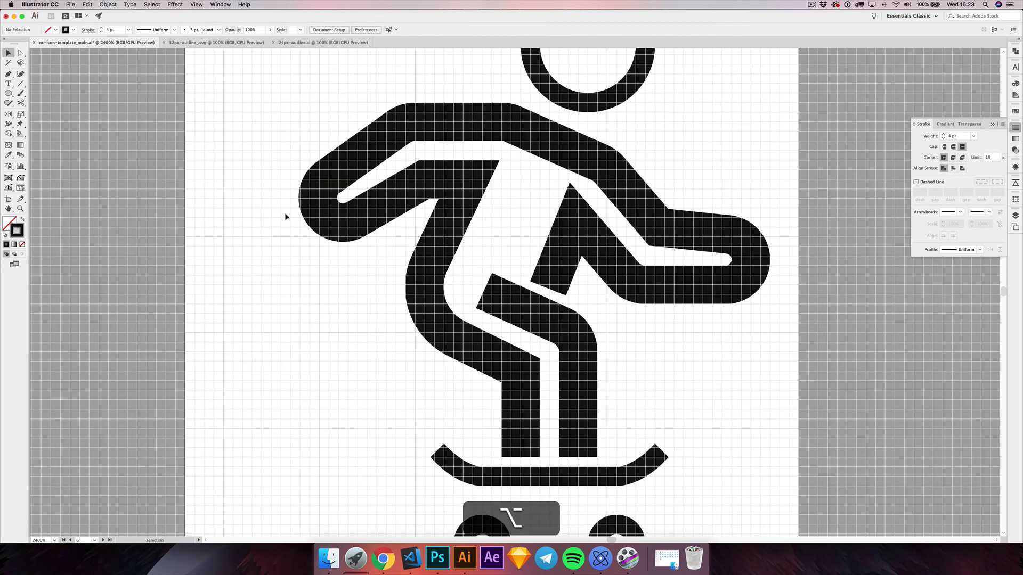
scroll(309, 237, "left", 2)
left_click_drag(314, 207, 676, 301)
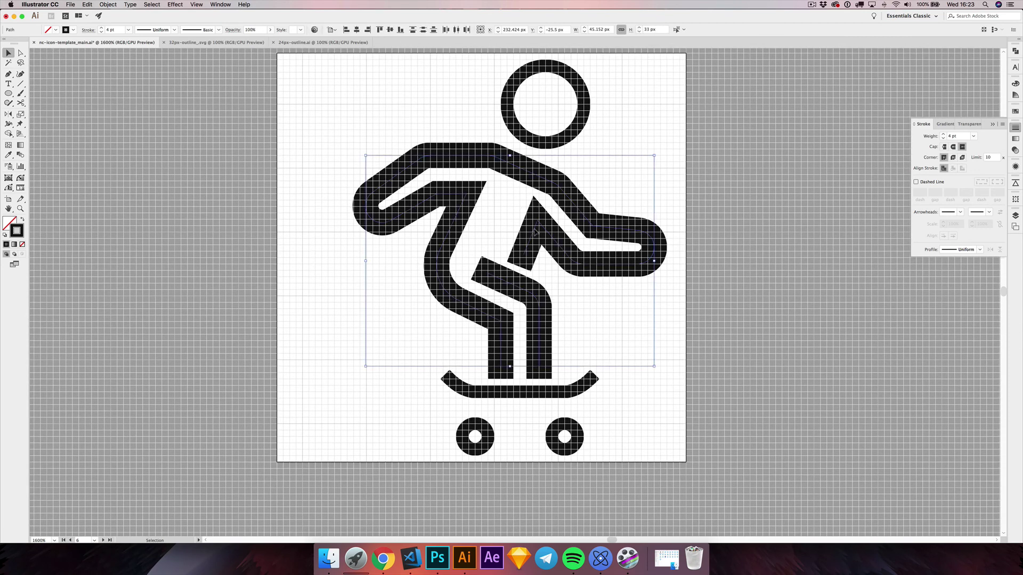
left_click(100, 32)
left_click(100, 32)
left_click(286, 252)
scroll(382, 321, "left", 2)
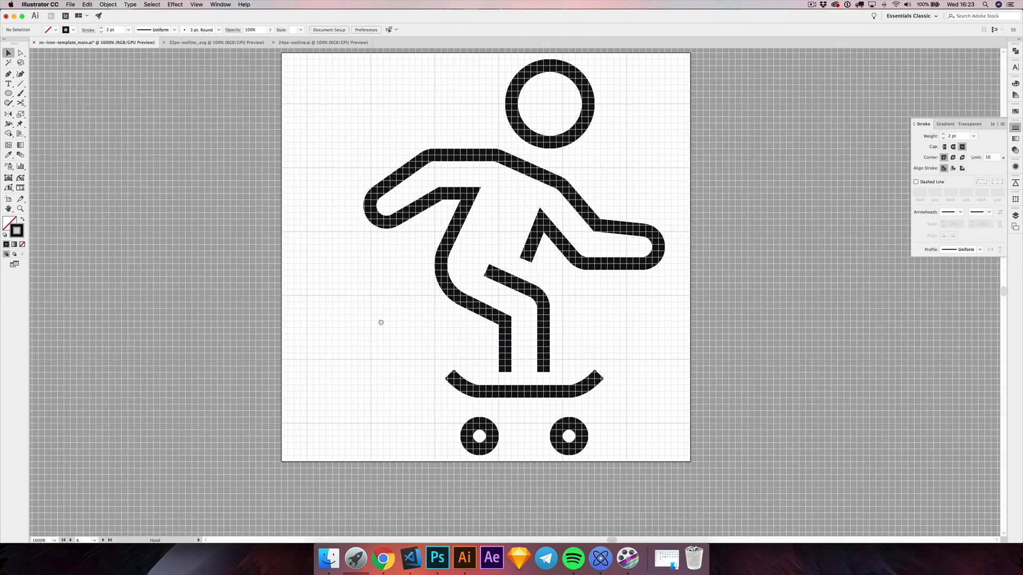
- Show the hidden back leg and nudge it 2 px up and 1 px right towards the hip
key("alt+super+3")
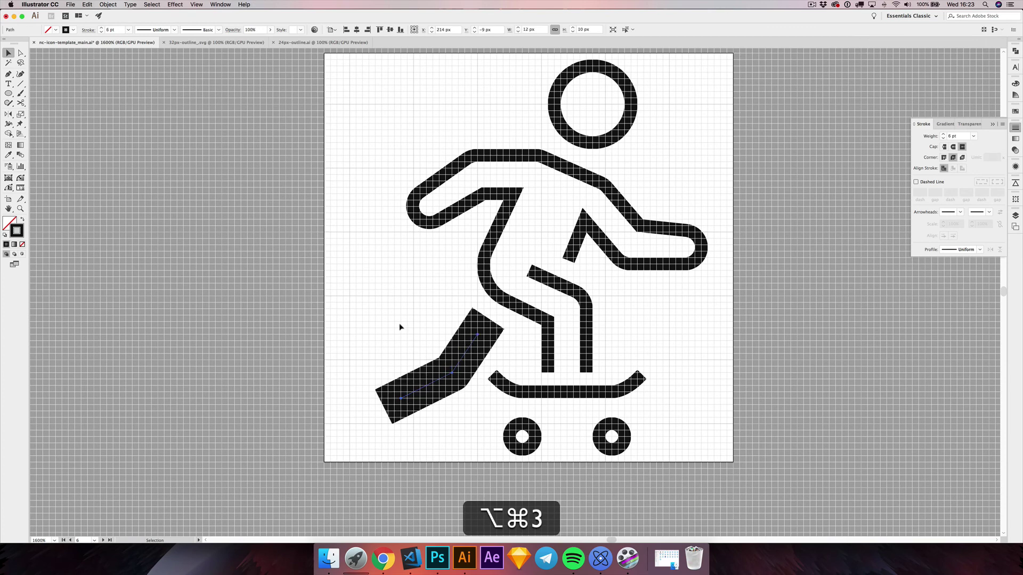
key("Up")
key("Up")
key("Up")
key("Up")
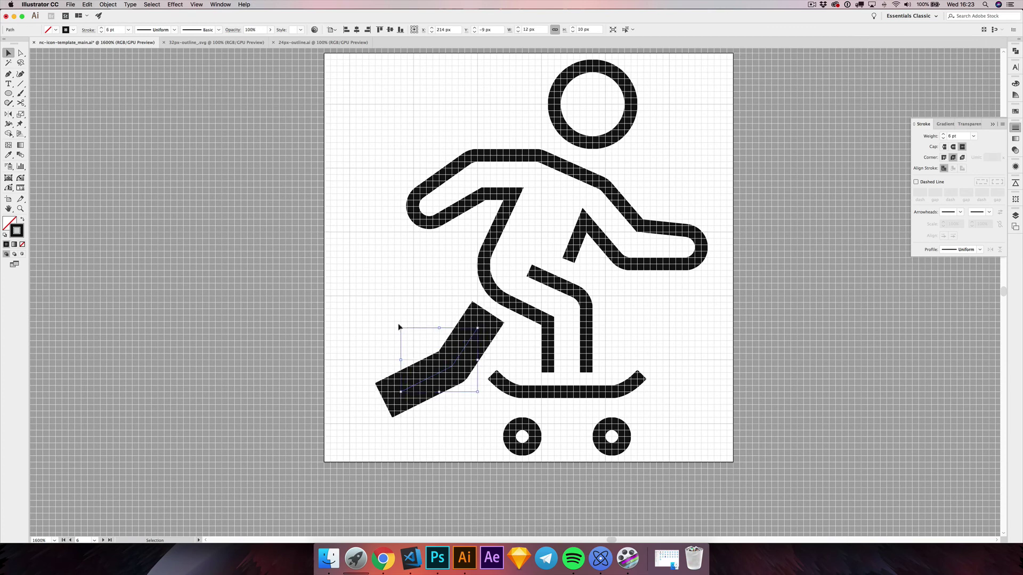
key("Right")
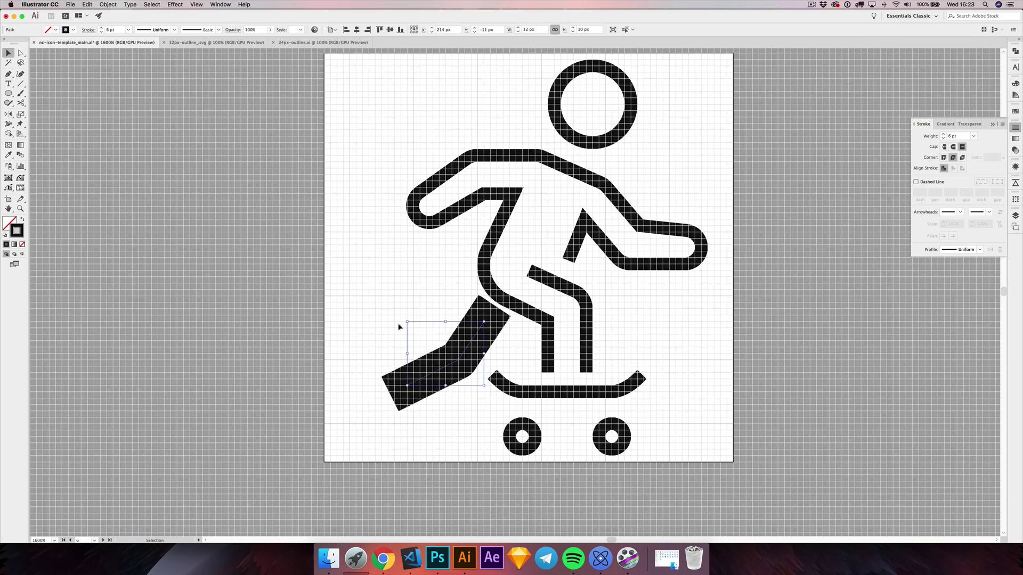
left_click(421, 314)
scroll(410, 309, "down", 2)
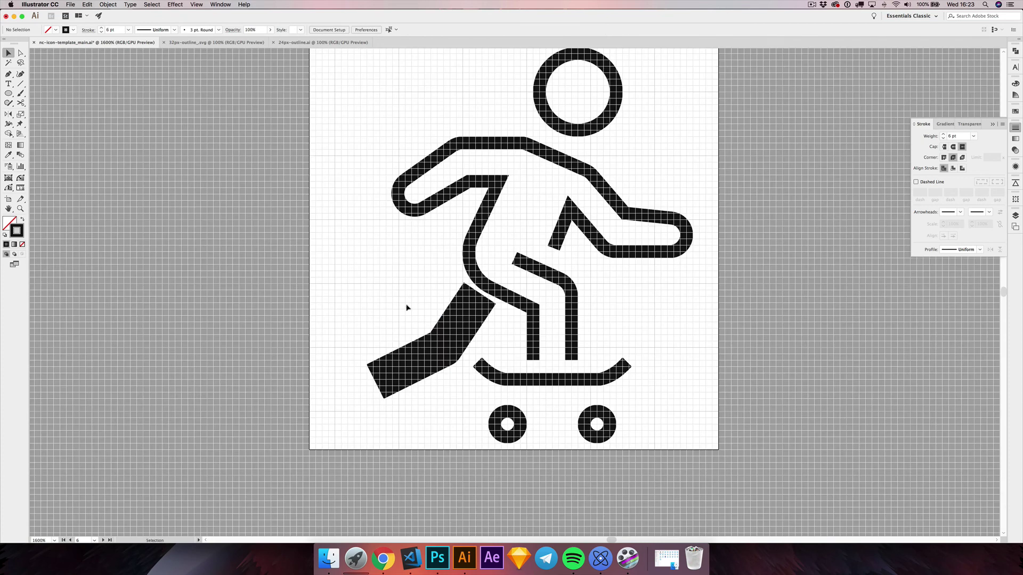
- Give the 6 pt back leg path round caps and expand its stroke into a filled shape
left_click_drag(414, 321, 469, 357)
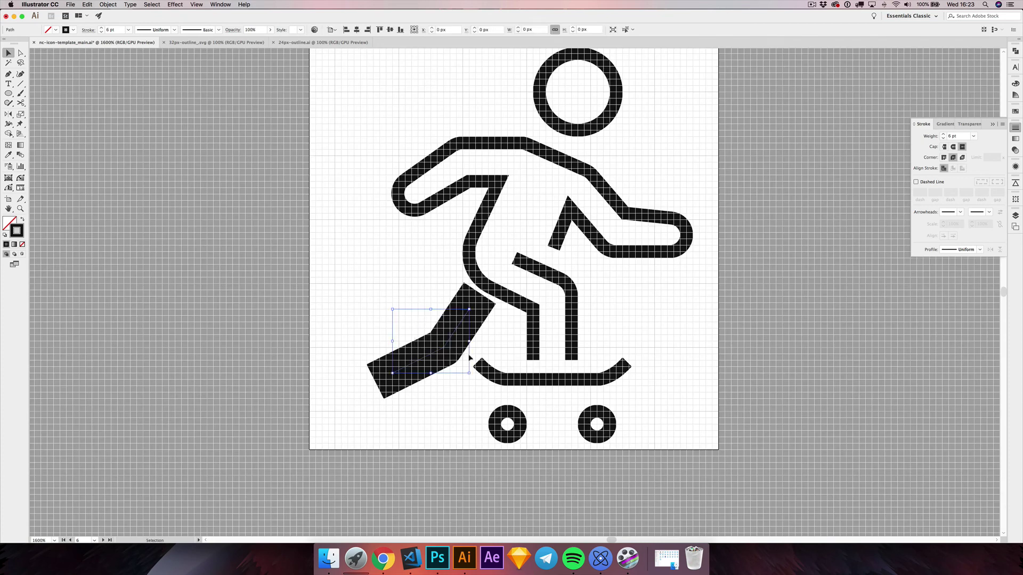
left_click(953, 147)
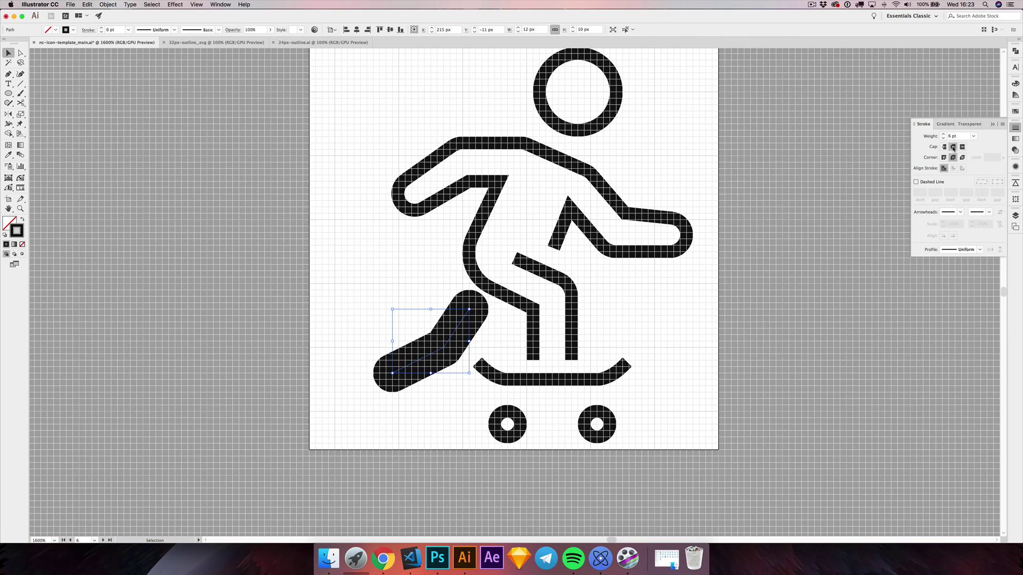
left_click(109, 4)
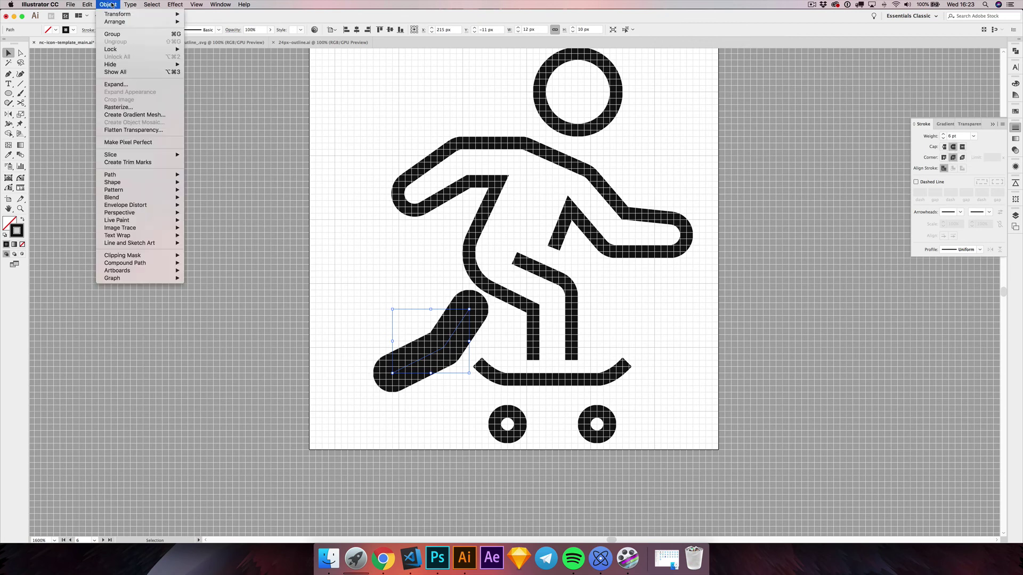
left_click(117, 86)
left_click(373, 275)
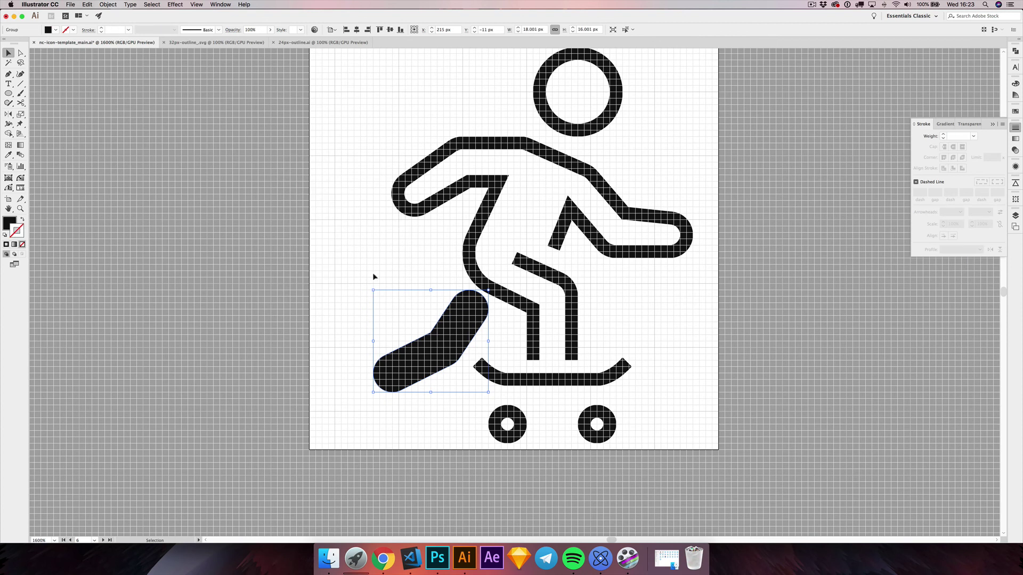
- Copy the body outline's unfilled 2 pt stroke style onto the expanded back leg with the Eyedropper tool
key("i")
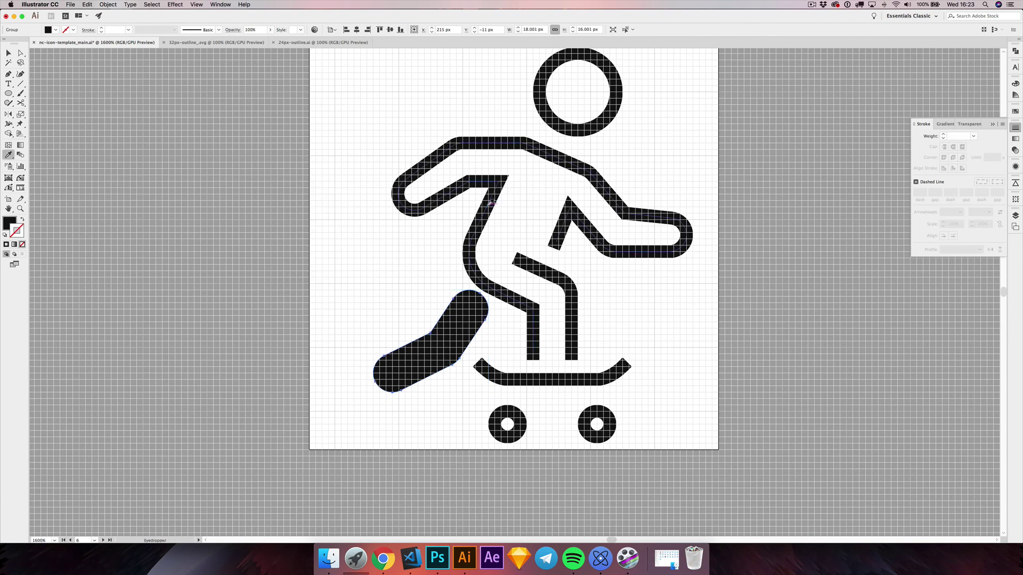
left_click(490, 203)
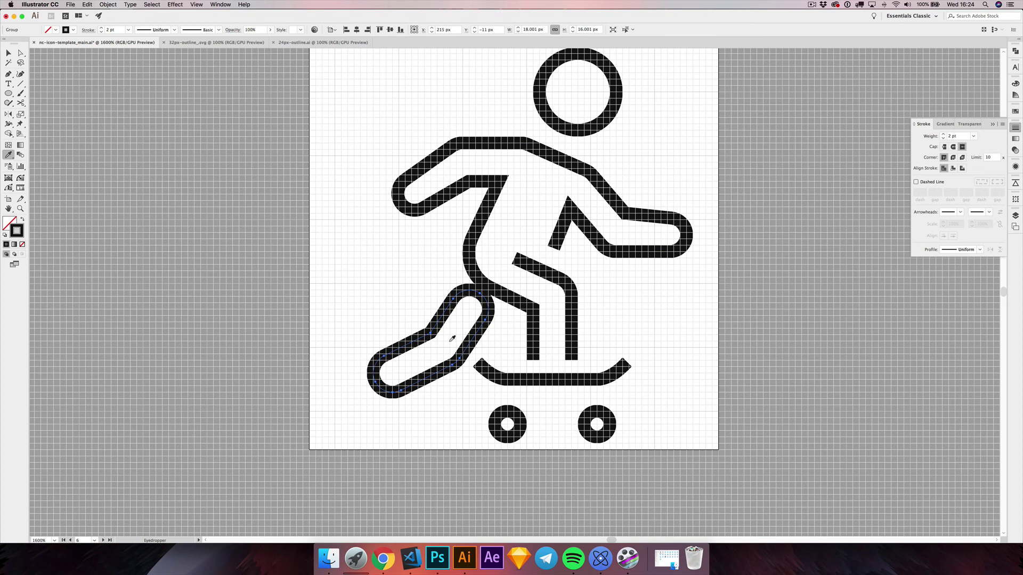
- Cut the back leg's outline on both sides near the hip with the Scissors tool, ungroup it and delete the rounded end
key("c")
left_click(454, 296)
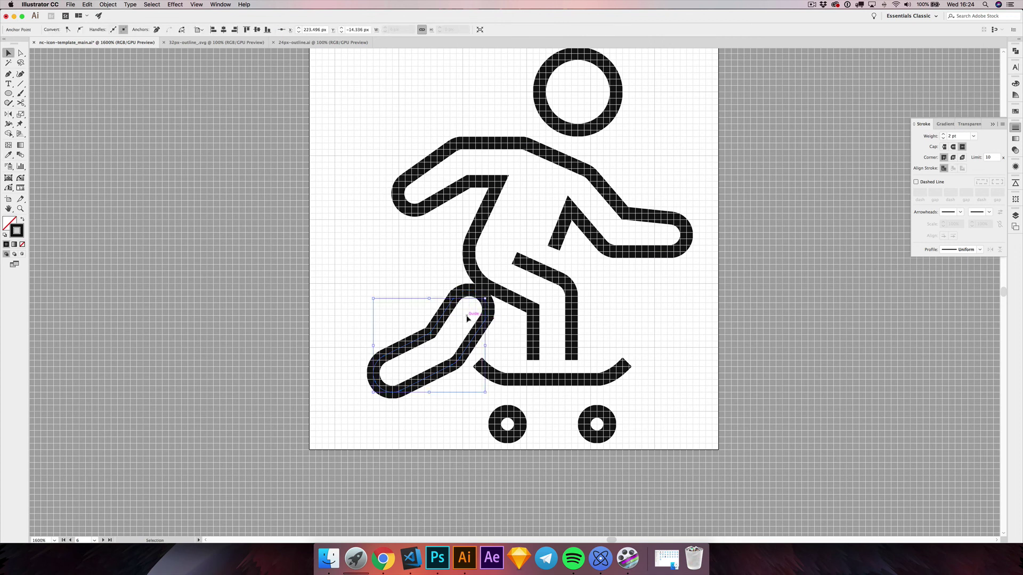
key("shift+super+g")
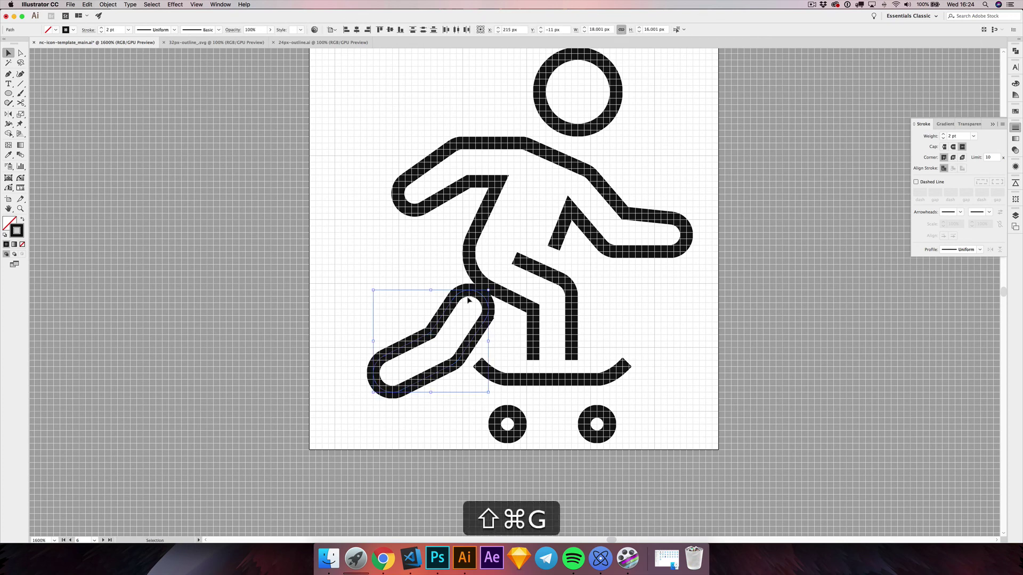
left_click(469, 300)
key("Delete")
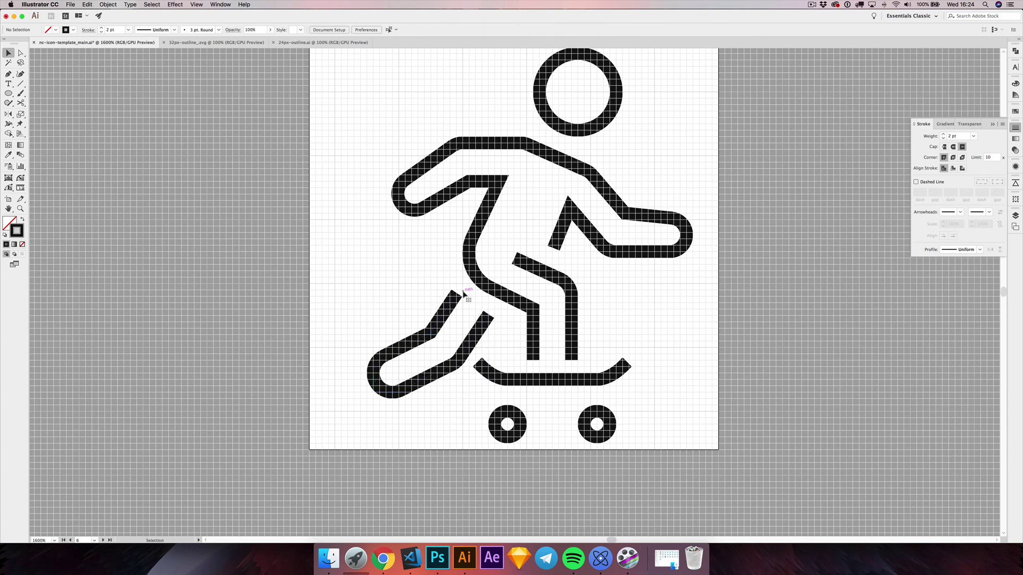
scroll(403, 293, "up", 2)
scroll(421, 332, "down", 1)
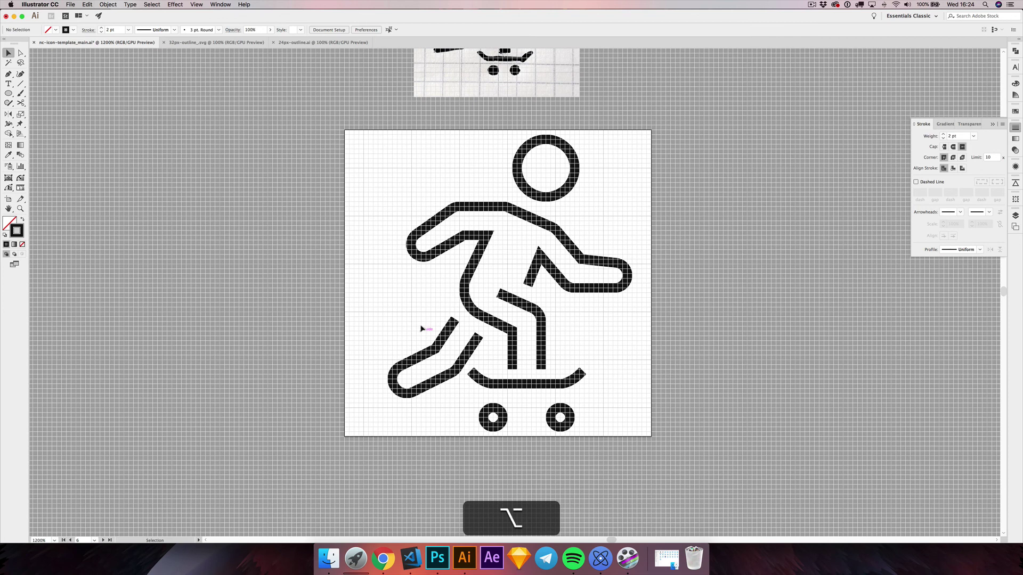
scroll(397, 276, "up", 1)
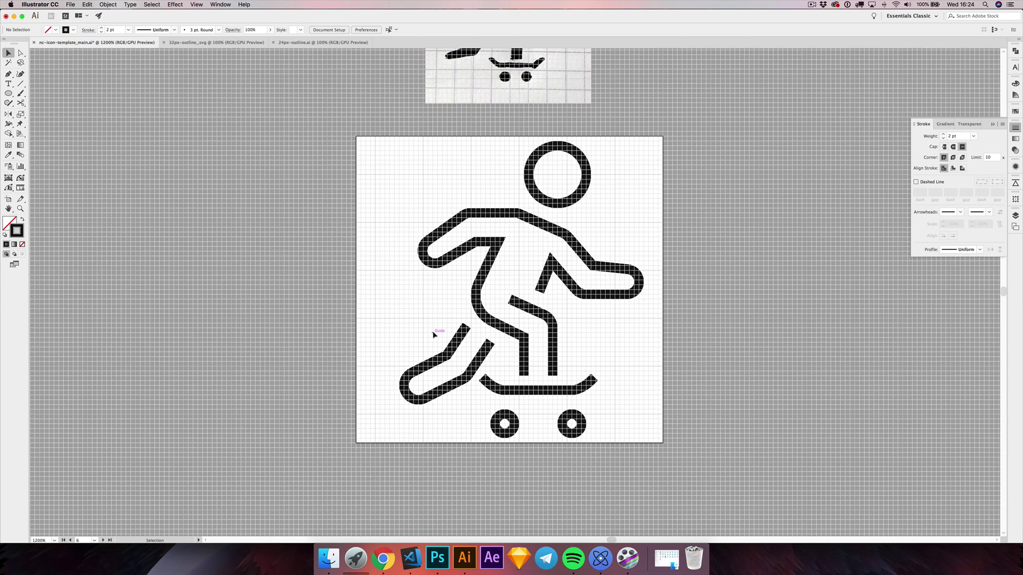
- Set the stroke weight of the whole skateboarder icon to 4 pt to check the gaps between its parts
left_click(455, 342)
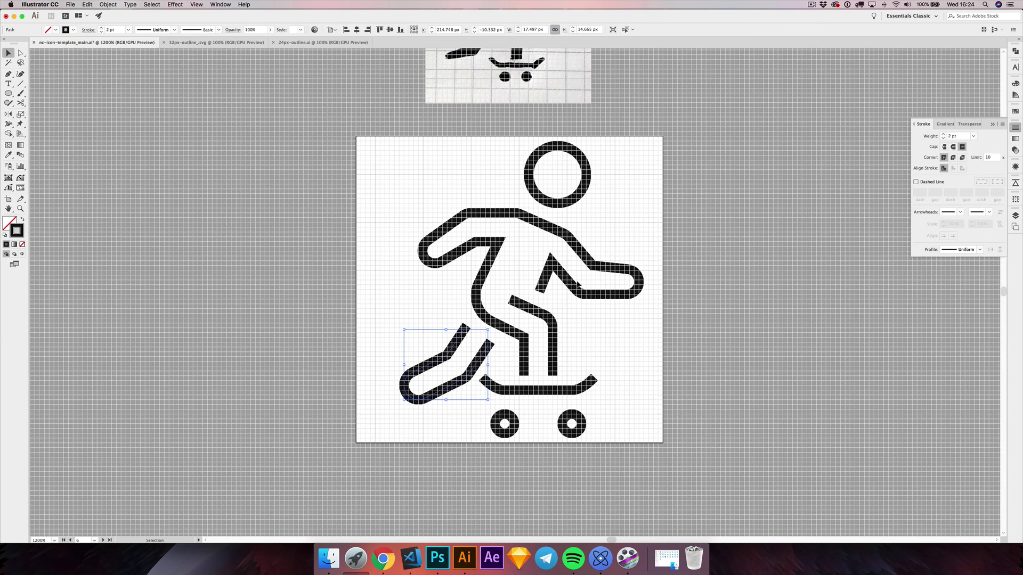
left_click(601, 243)
left_click_drag(401, 174, 670, 426)
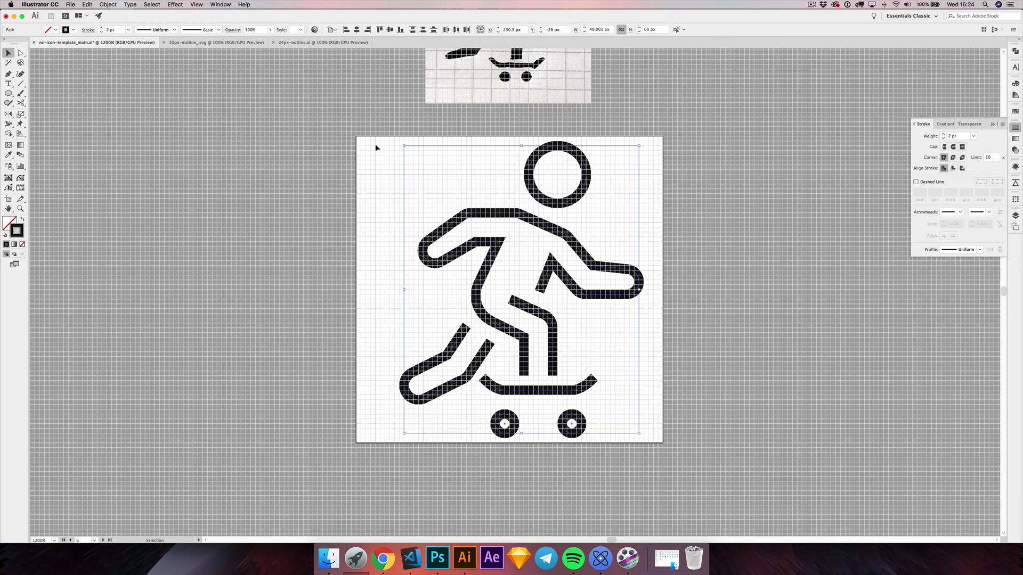
left_click(100, 28)
left_click(100, 28)
left_click(395, 365)
scroll(482, 365, "up", 2)
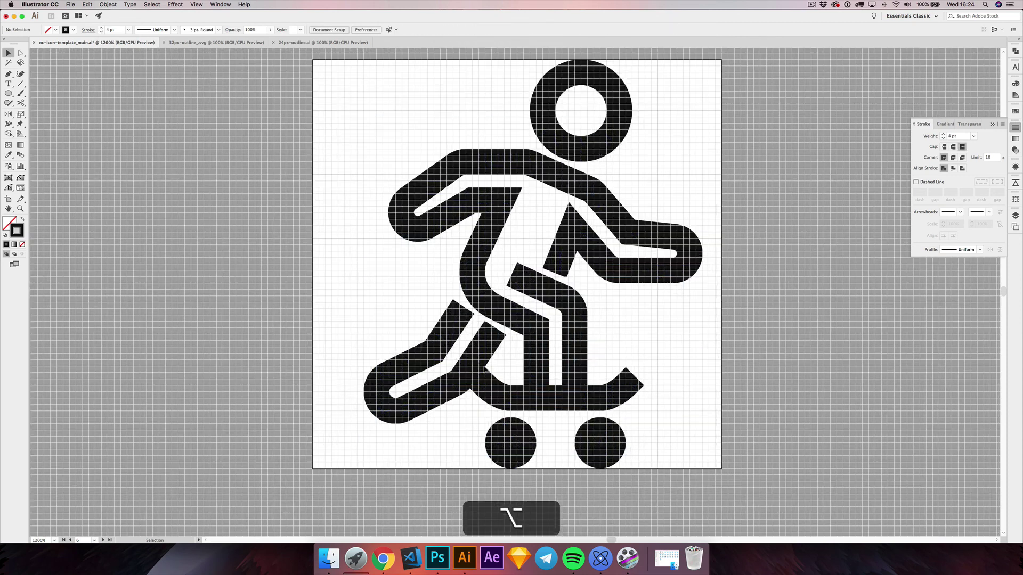
- Turn off Snap to Grid and shift the back leg about 1 px left and 0.3 px up, away from the skateboard
scroll(482, 366, "up", 2)
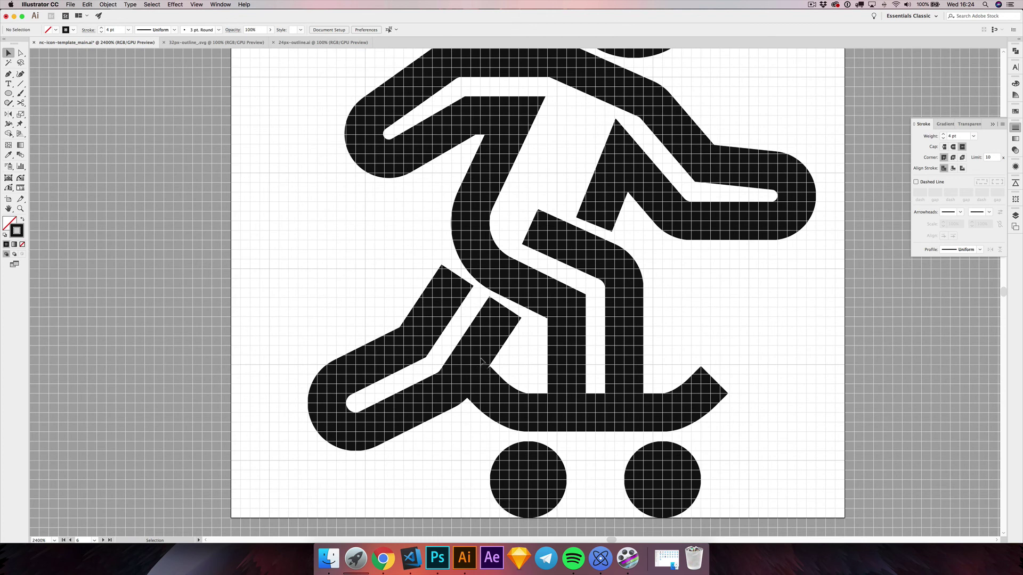
left_click(489, 341)
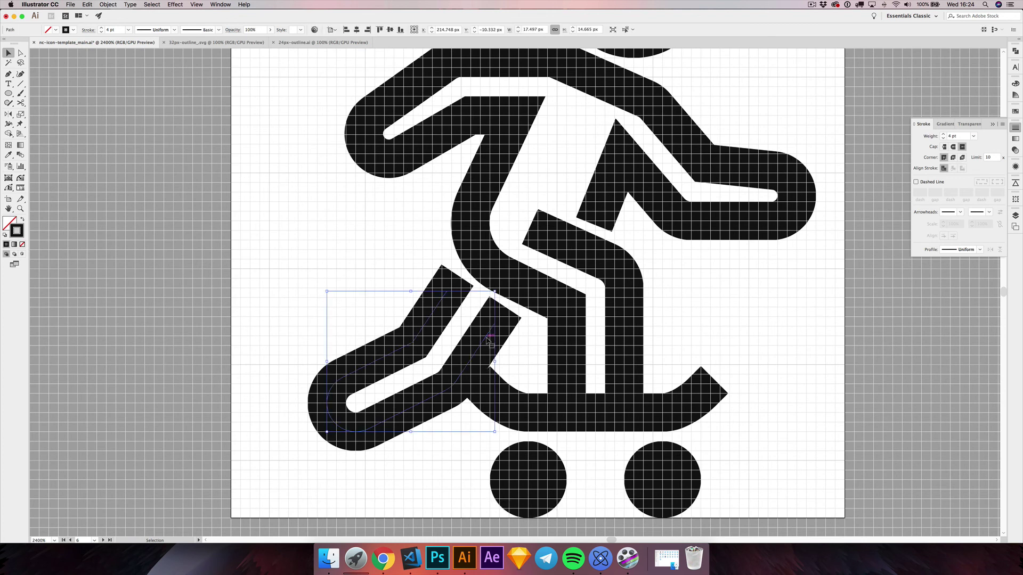
key("shift+super+'")
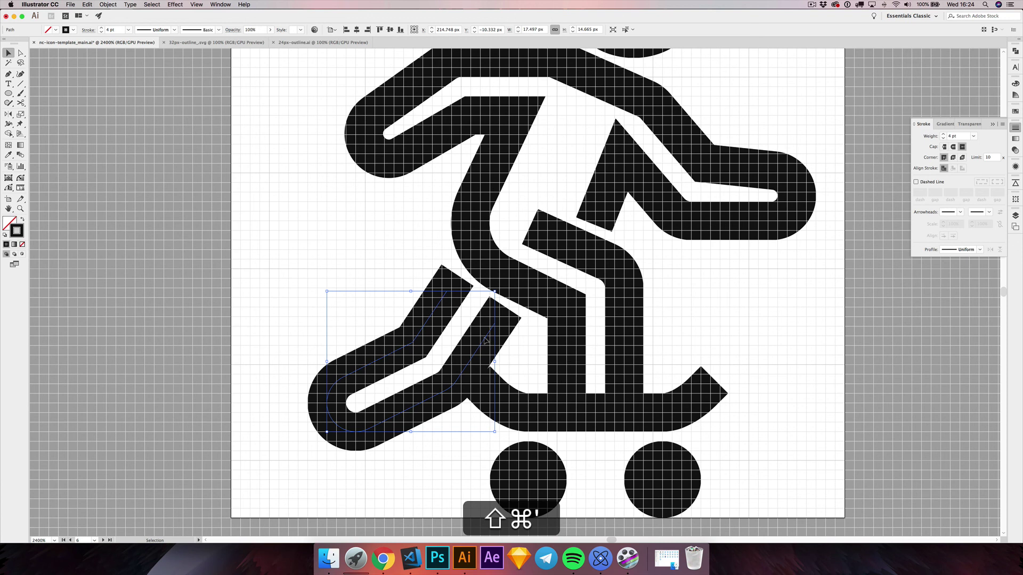
left_click_drag(484, 338, 473, 336)
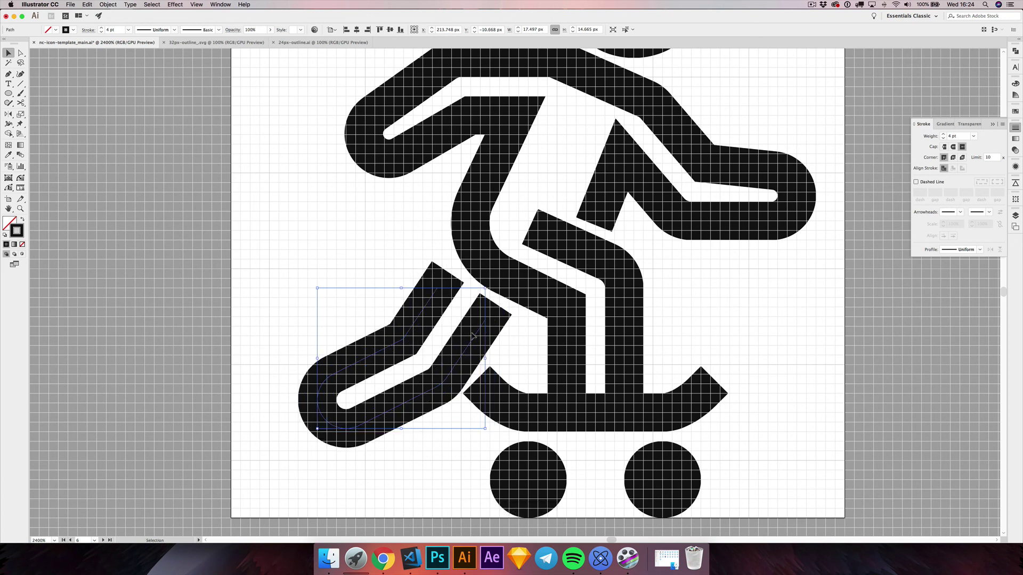
scroll(527, 342, "up", 2)
scroll(527, 343, "right", 2)
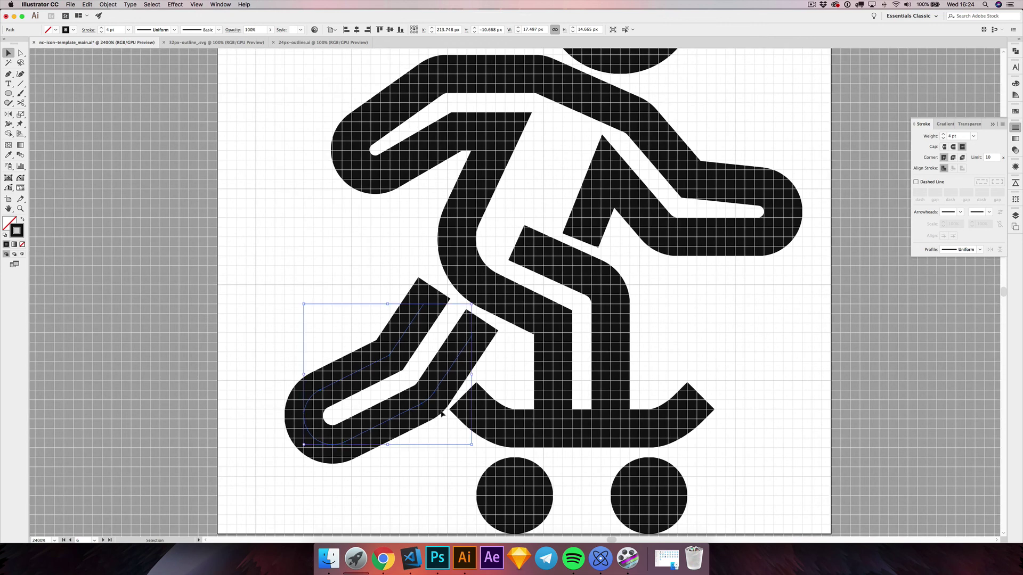
left_click(480, 379)
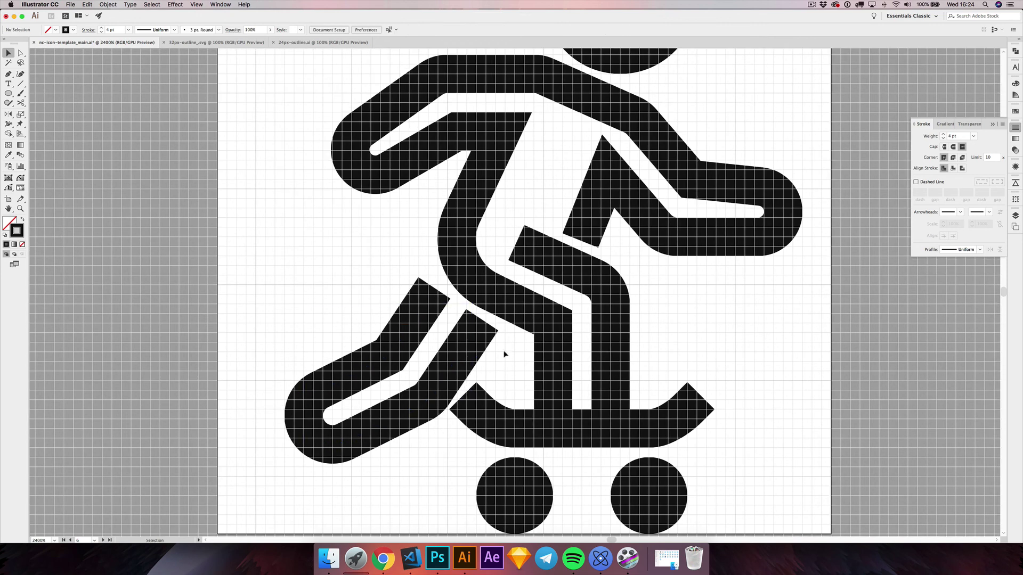
- Set the stroke weight of the whole skateboarder icon back to 2 pt
scroll(503, 356, "up", 1)
scroll(426, 308, "down", 2)
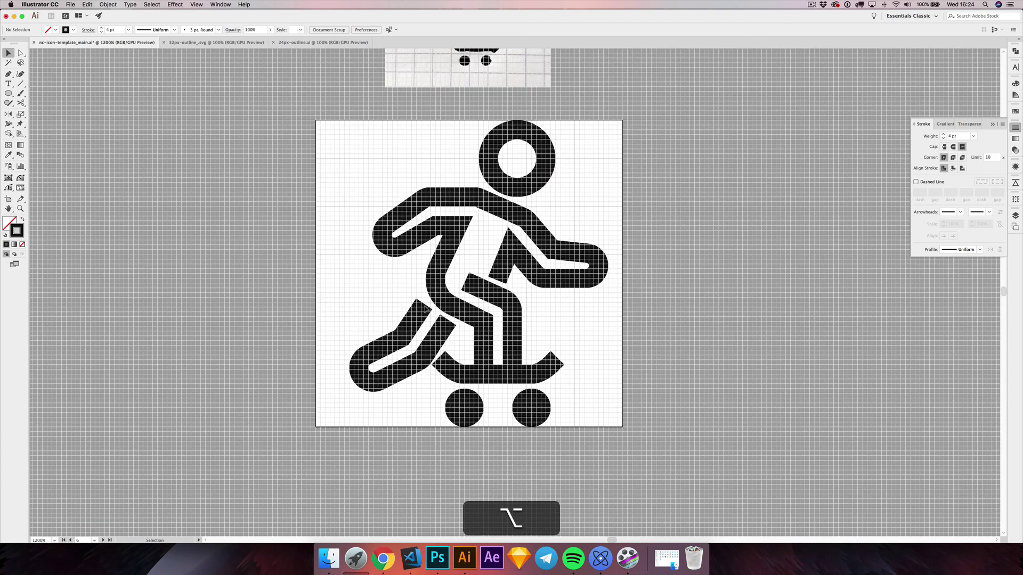
scroll(414, 303, "down", 1)
left_click_drag(367, 283, 432, 314)
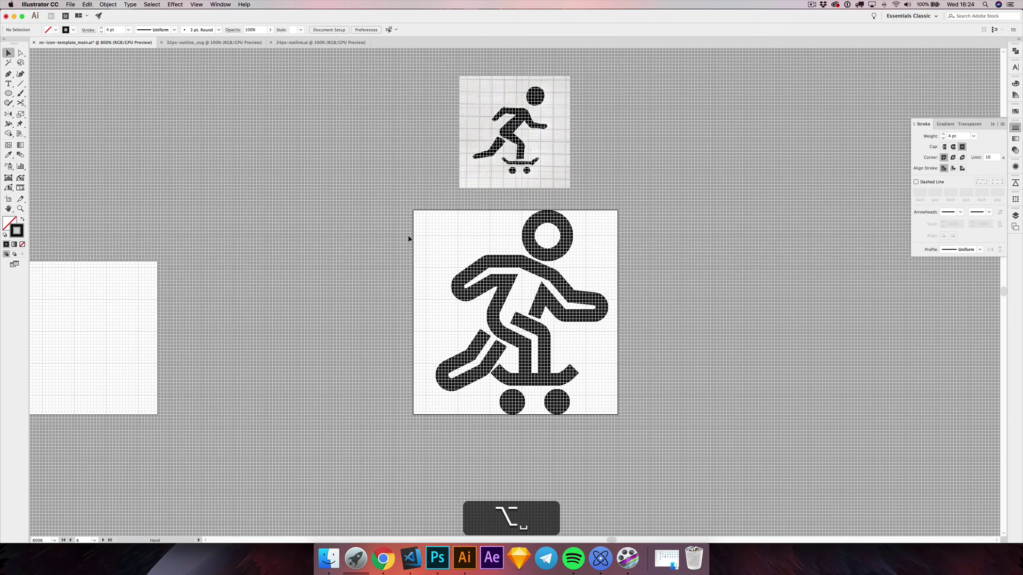
key("super+a")
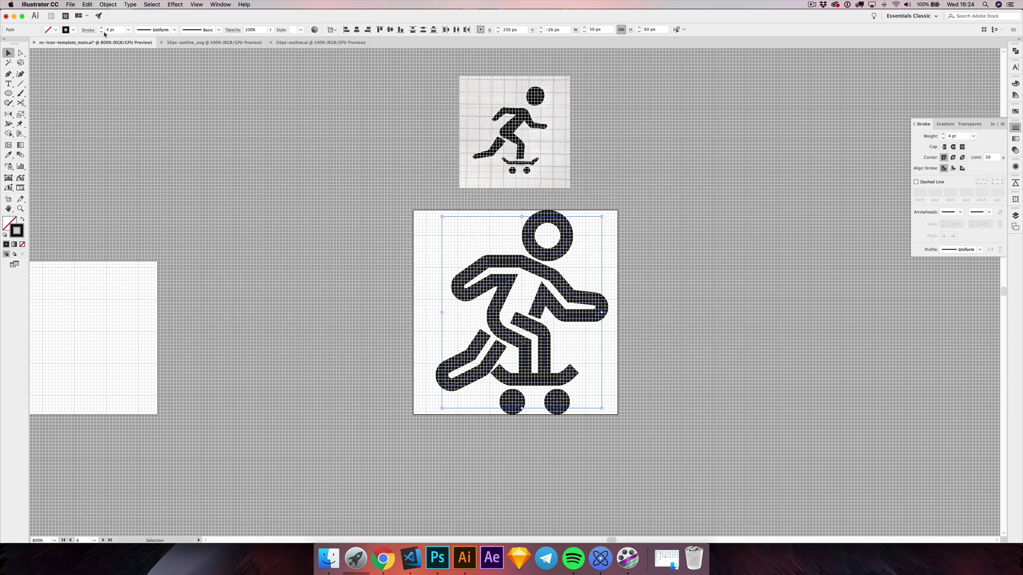
left_click(101, 32)
left_click(101, 32)
left_click(373, 364)
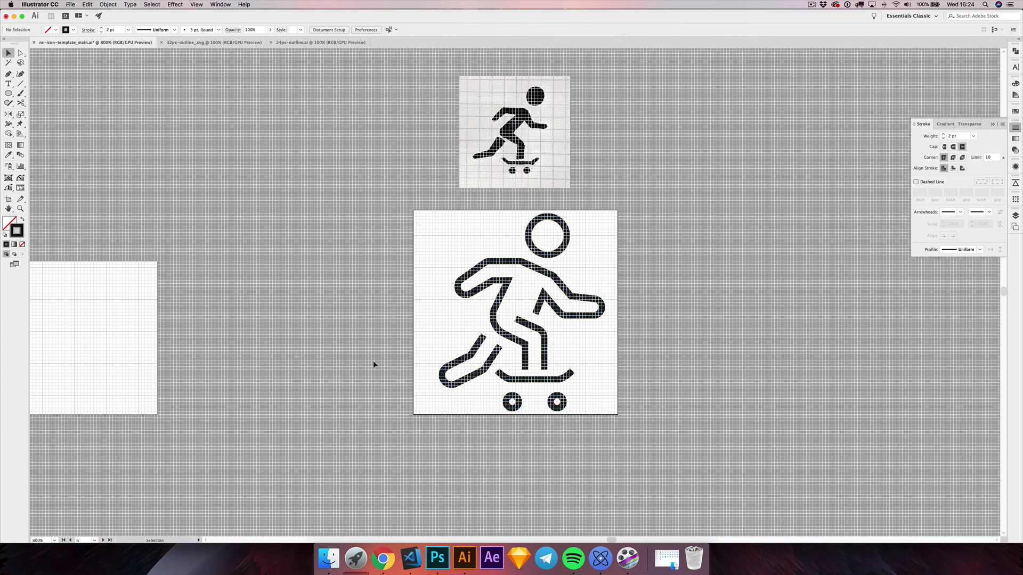
- Move the reference sketch to the left, away from the 64 px artboard, and hide the grid
left_click_drag(500, 154, 110, 170)
left_click(365, 142)
scroll(424, 196, "down", 1)
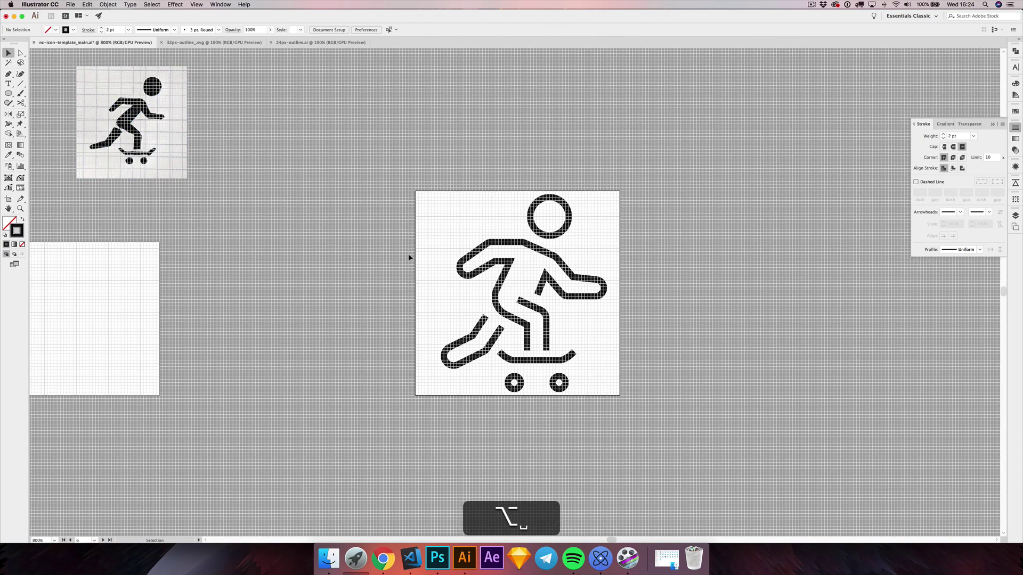
scroll(408, 255, "down", 1)
key("alt+super+apostrophe")
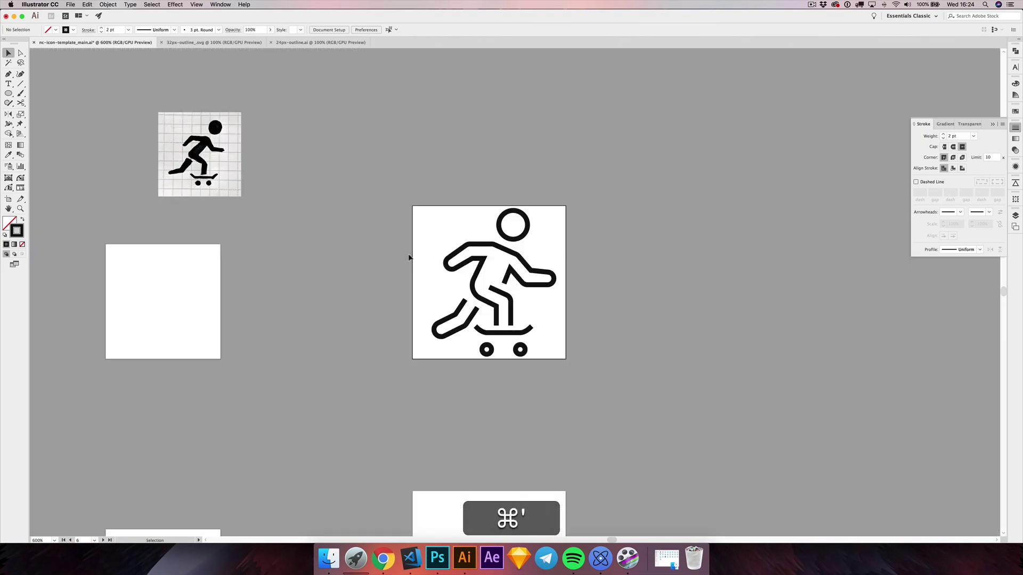
- Move the whole outline icon -2 px horizontally and 0 px vertically on its artboard
left_click_drag(395, 212, 616, 399)
key("shift+super+m")
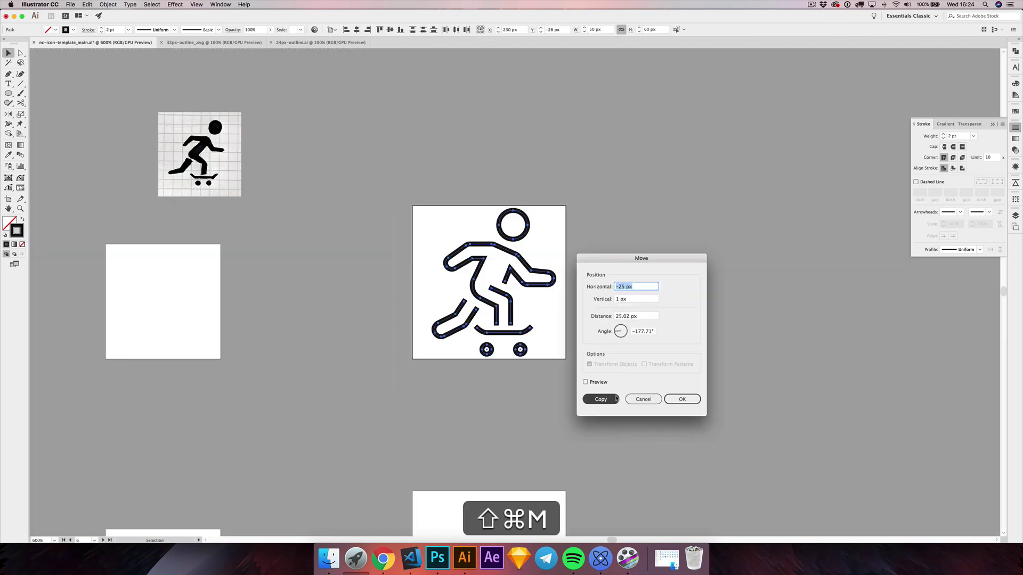
type("-2")
key("Tab")
type("0")
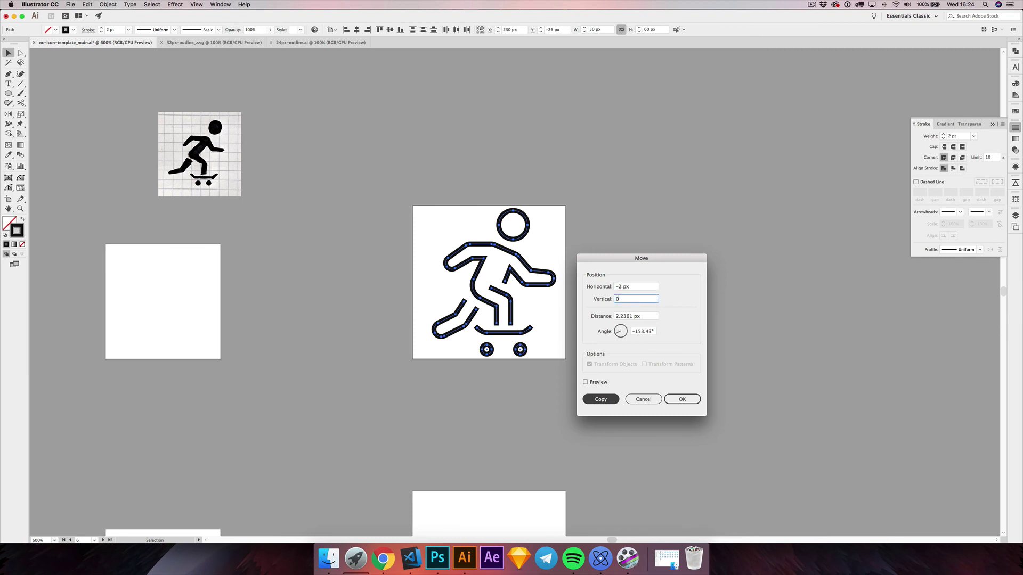
key("Return")
left_click(591, 339)
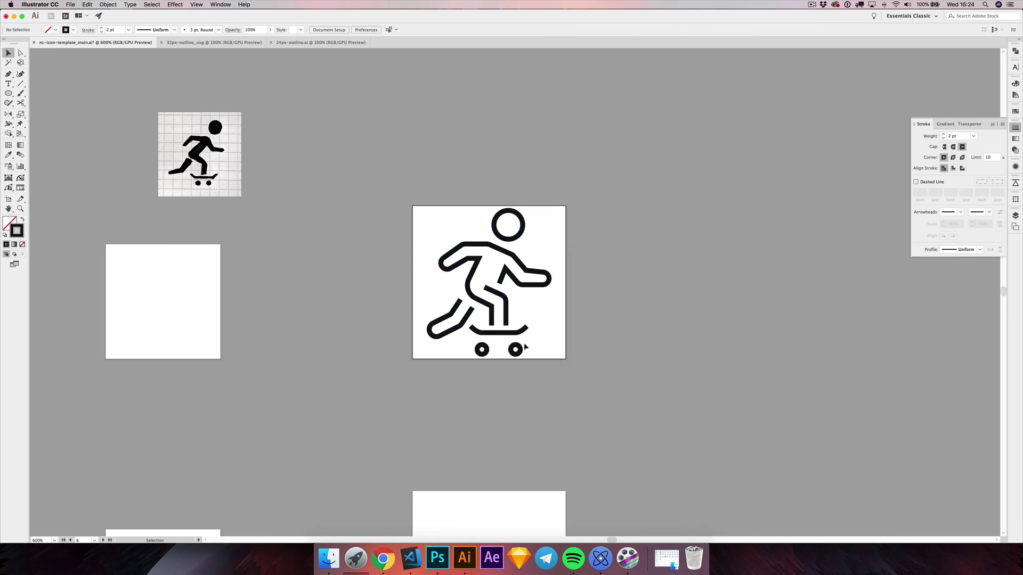
- Examine the 64 px outline icon beside the smaller versions and up close, checking its proportions and spacing
scroll(491, 338, "down", 1)
scroll(490, 338, "down", 1)
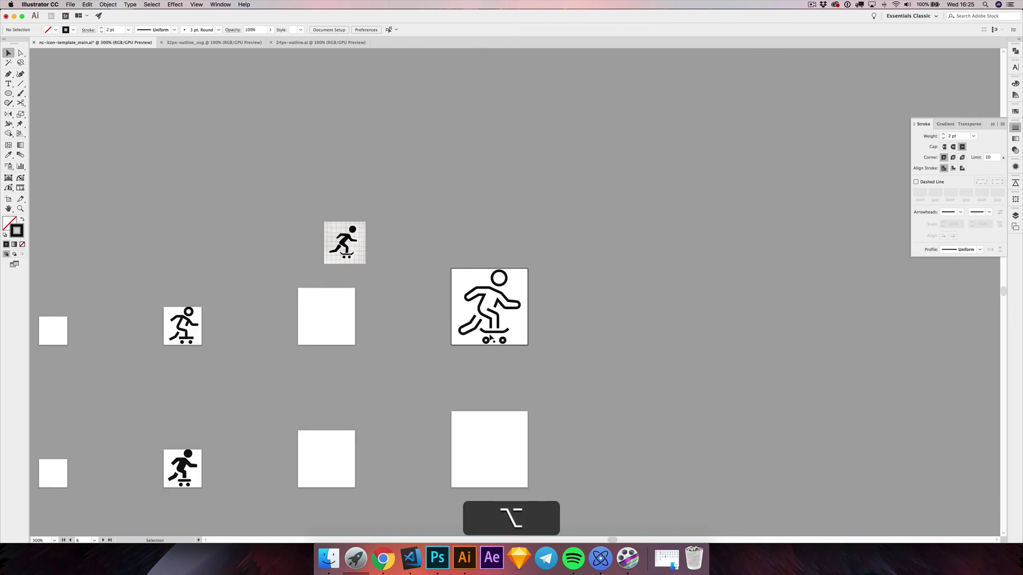
scroll(490, 339, "down", 2)
scroll(490, 339, "left", 1)
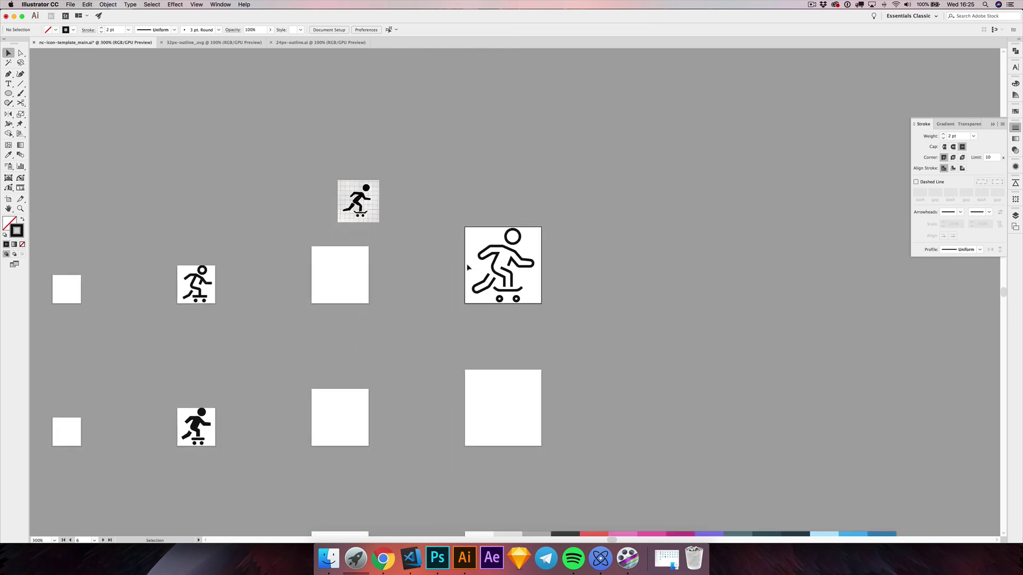
scroll(469, 268, "up", 5)
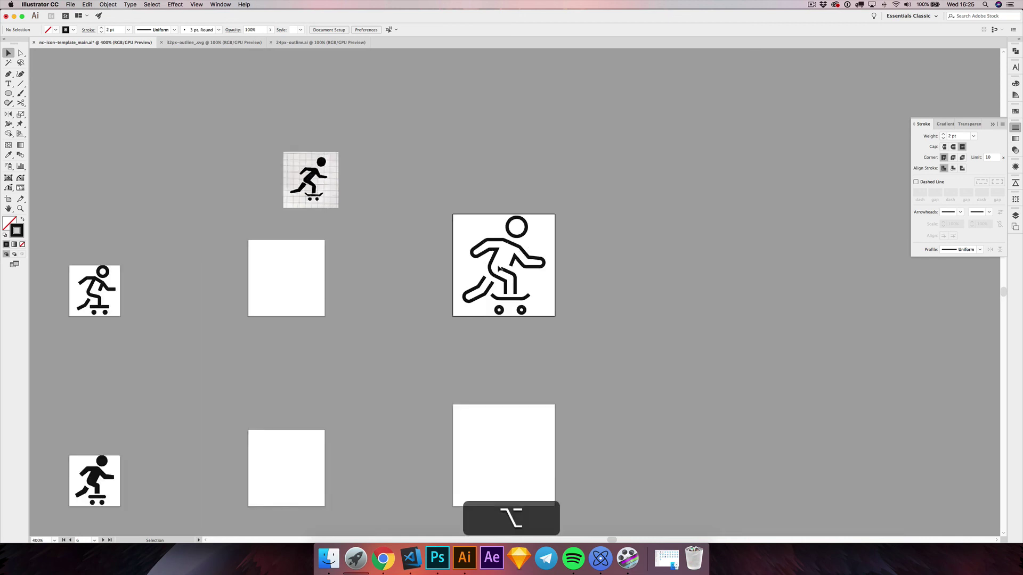
scroll(498, 268, "down", 2)
scroll(498, 269, "up", 1)
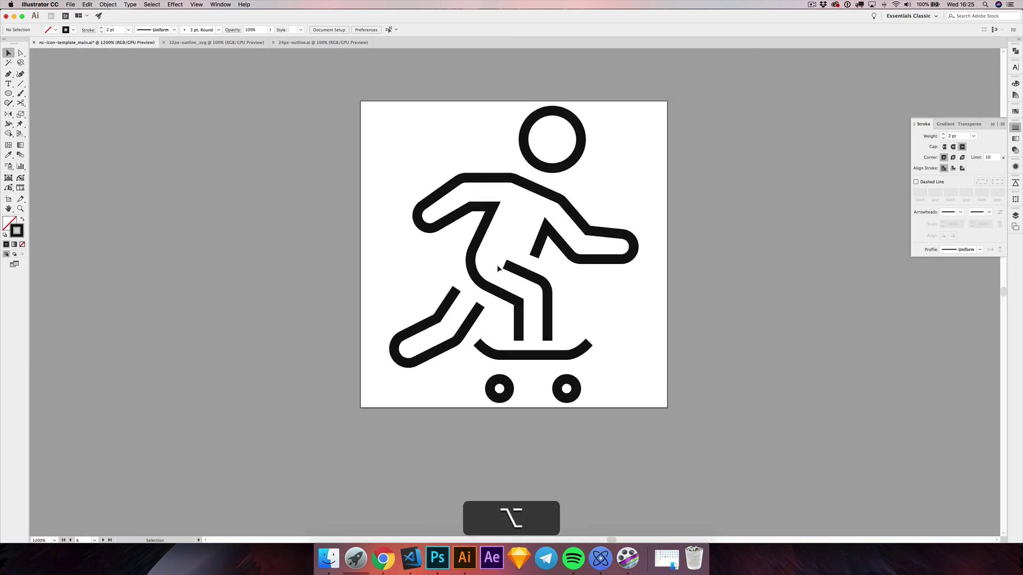
left_click_drag(608, 203, 571, 223)
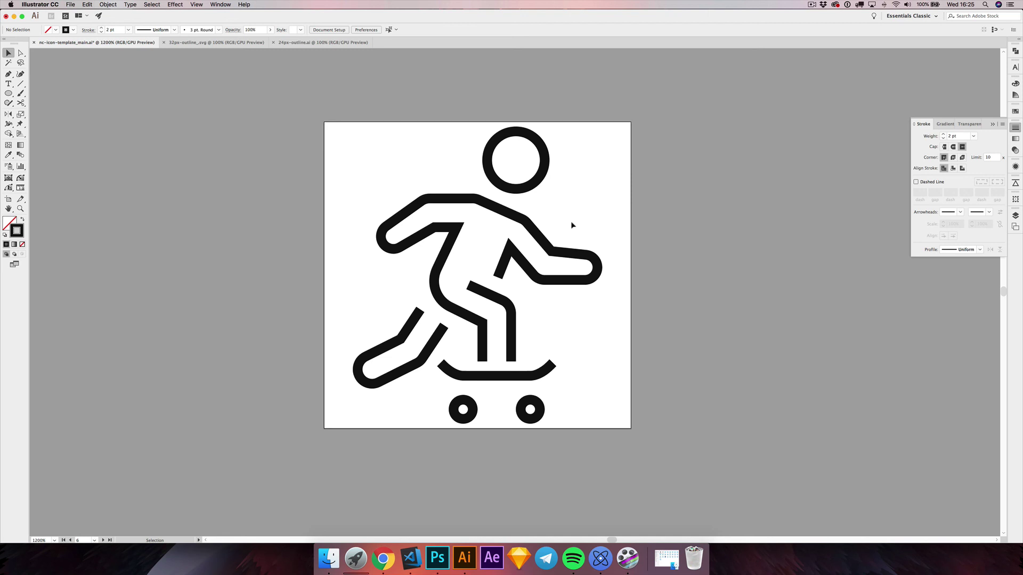
scroll(381, 142, "down", 3)
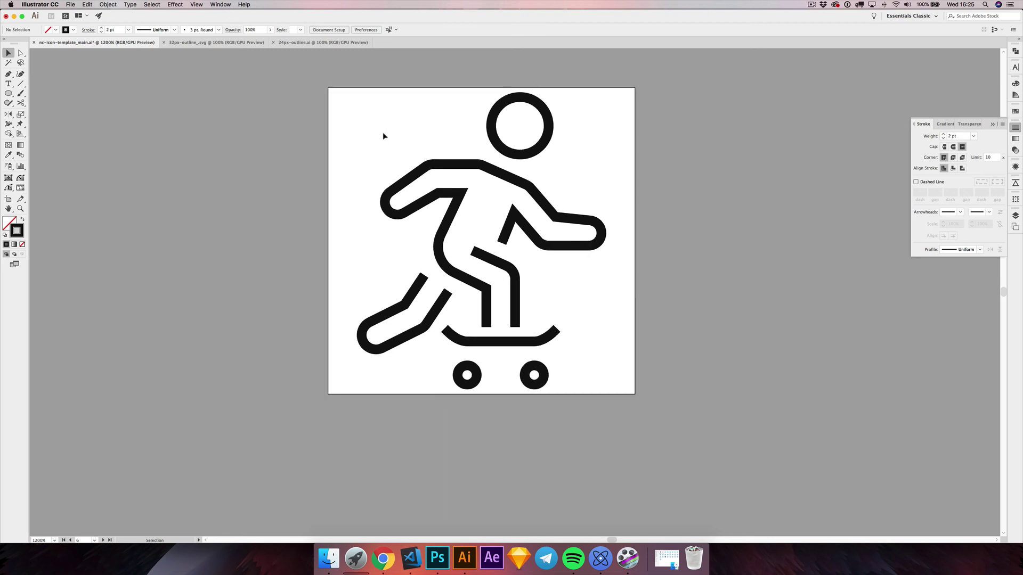
scroll(376, 146, "up", 3)
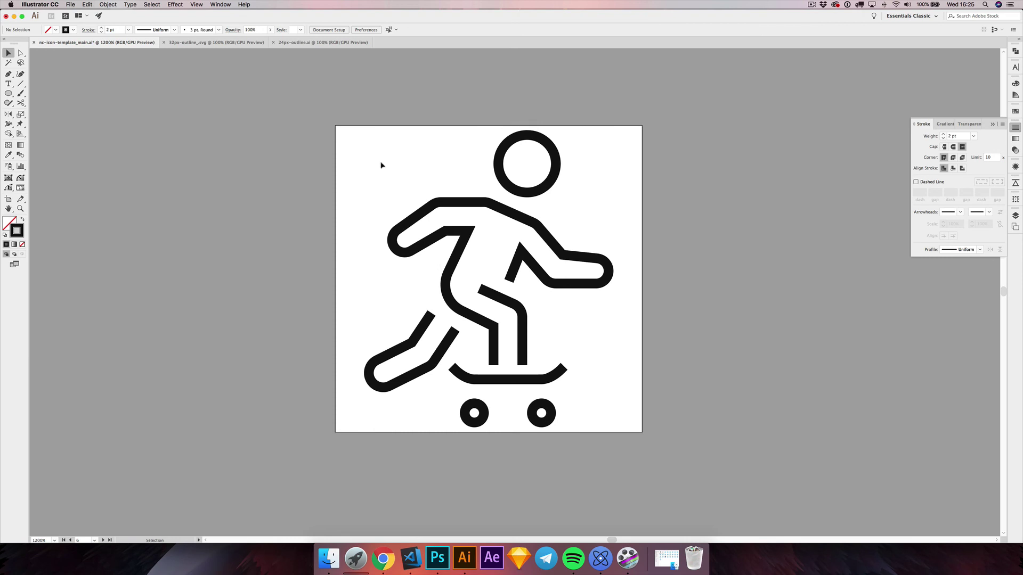